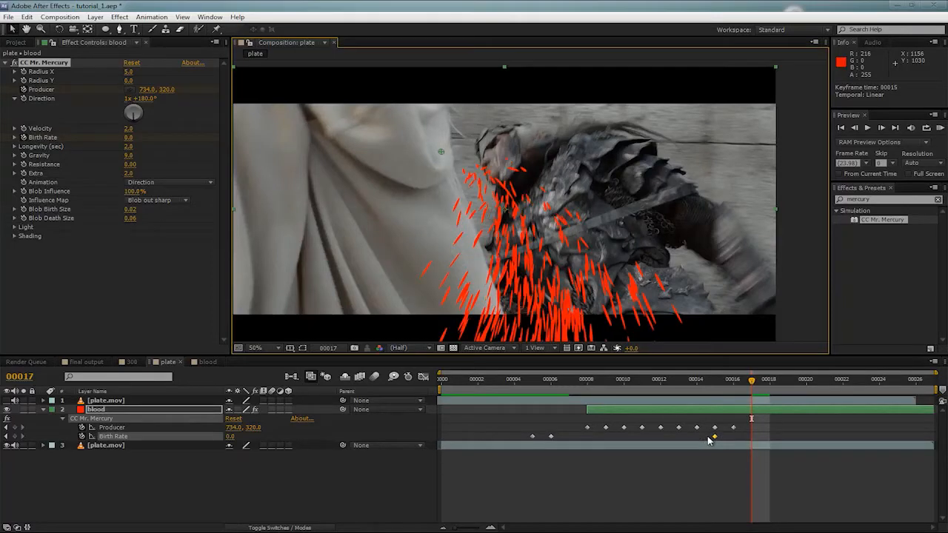
Step: Step back to frame 9, place the CC Mr. Mercury Producer on the neck wound, and check neighbouring frames
{"action": "key", "text": "Page_Up"}
{"action": "key", "text": "Page_Up"}
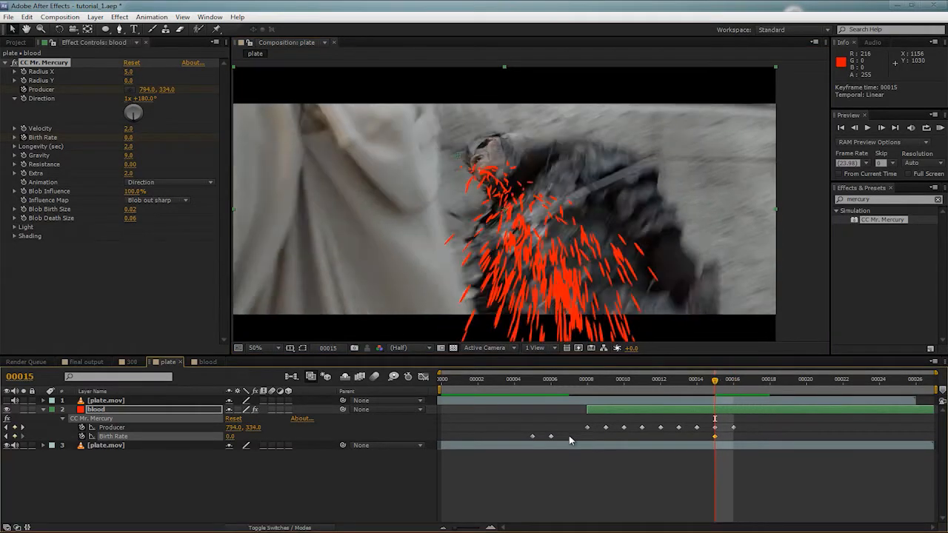
{"action": "key", "text": "Page_Up"}
{"action": "key", "text": "Page_Up"}
{"action": "key", "text": "Page_Up"}
{"action": "key", "text": "Page_Up"}
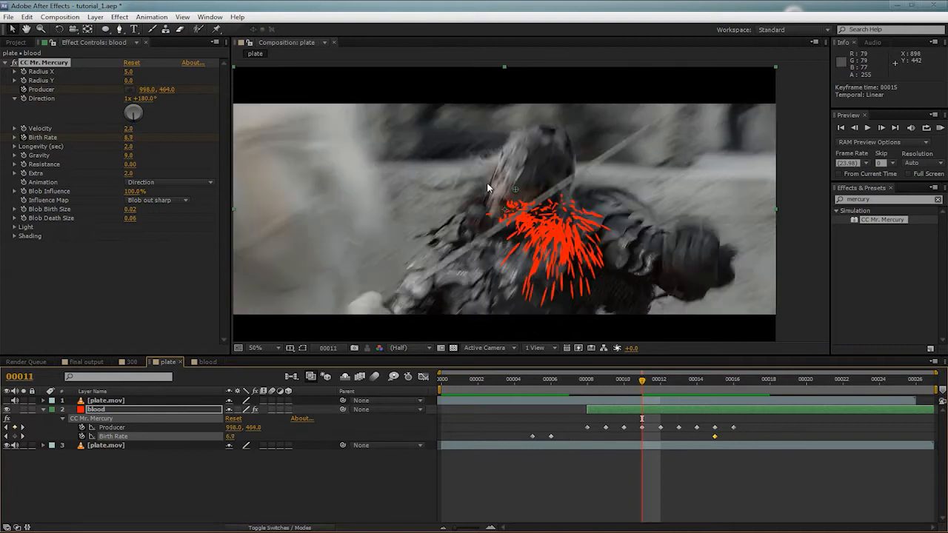
{"action": "key", "text": "Page_Up"}
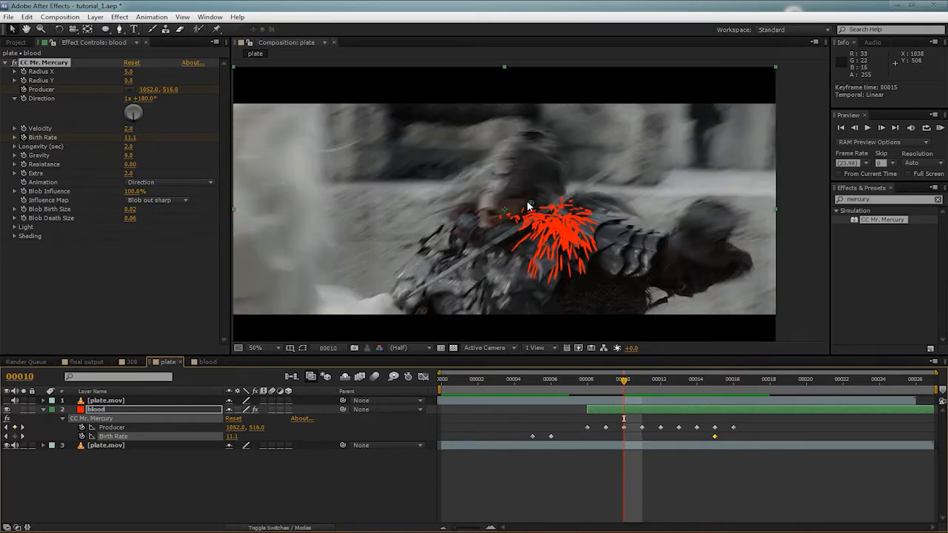
{"action": "key", "text": "Page_Up"}
{"action": "left_click_drag", "start_coordinate": [511, 216], "coordinate": [525, 213]}
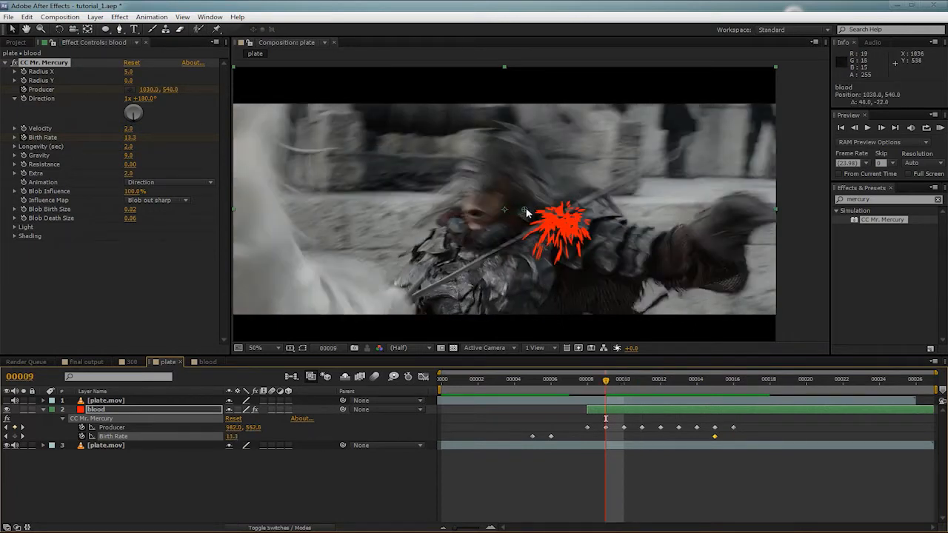
{"action": "key", "text": "Page_Down"}
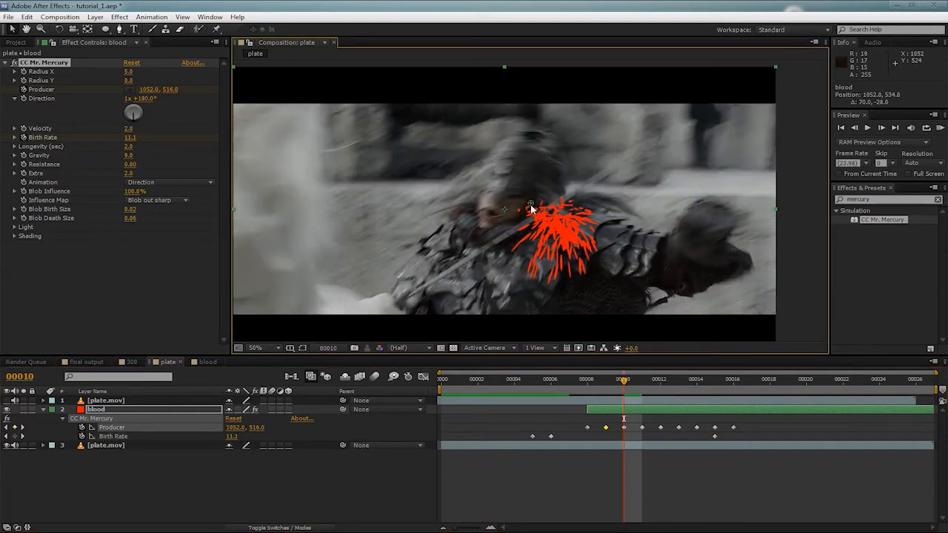
{"action": "key", "text": "Page_Down"}
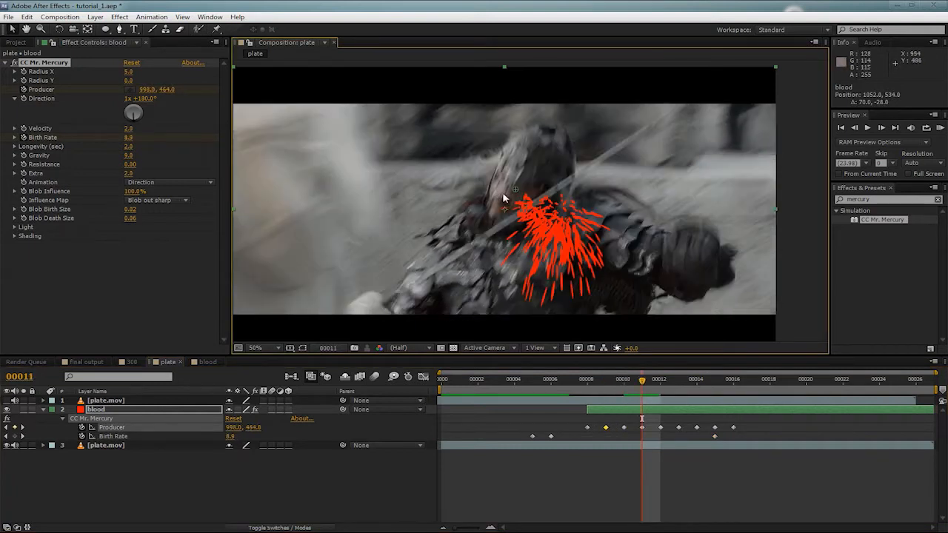
{"action": "key", "text": "Page_Up"}
{"action": "key", "text": "Page_Down"}
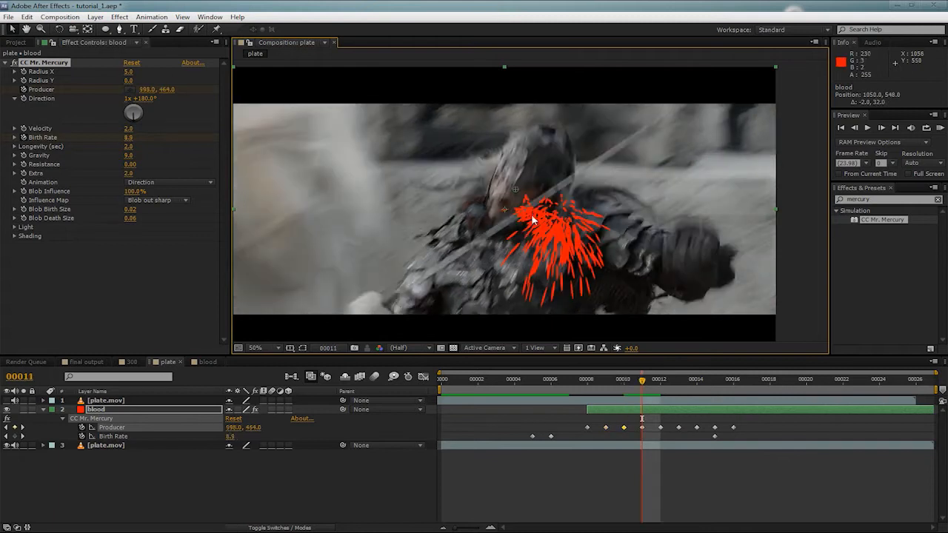
{"action": "key", "text": "Page_Up"}
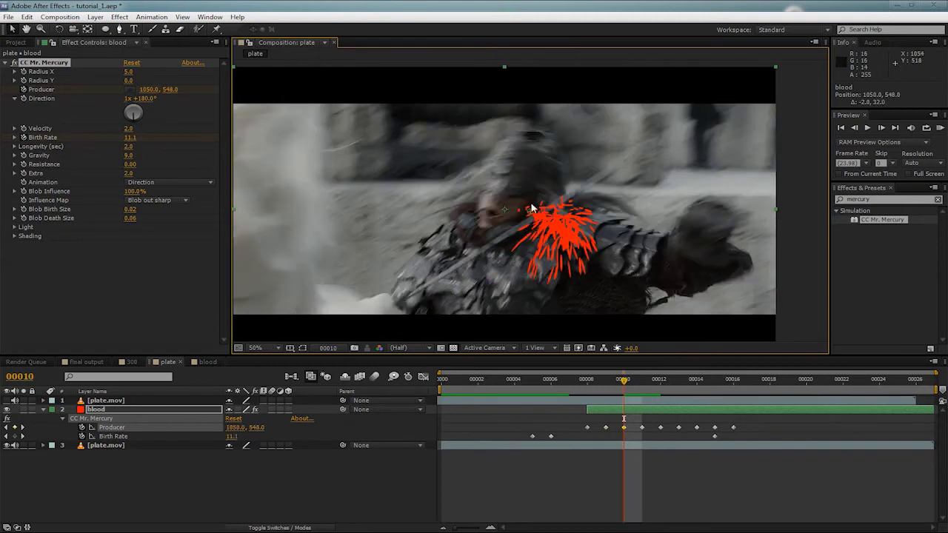
{"action": "key", "text": "Page_Down"}
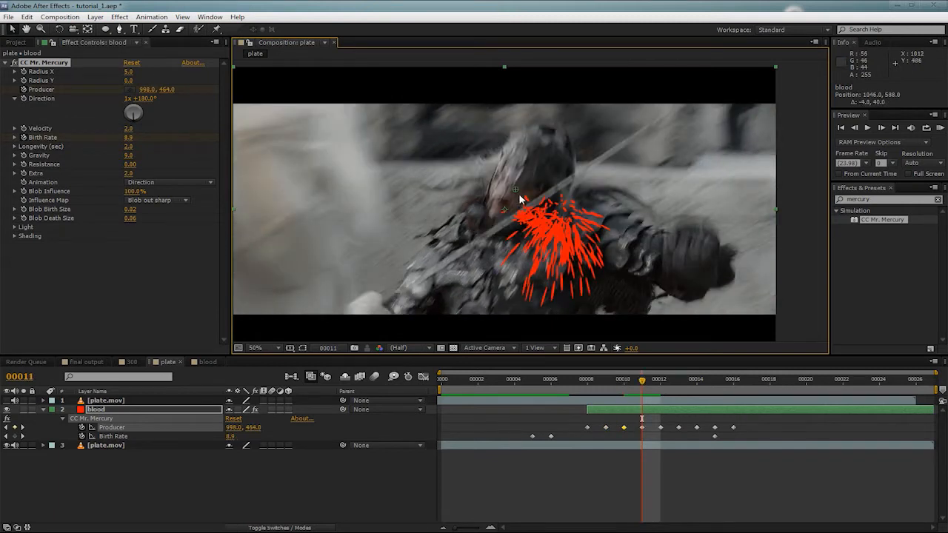
{"action": "key", "text": "Page_Down"}
{"action": "key", "text": "Page_Up"}
{"action": "key", "text": "Page_Down"}
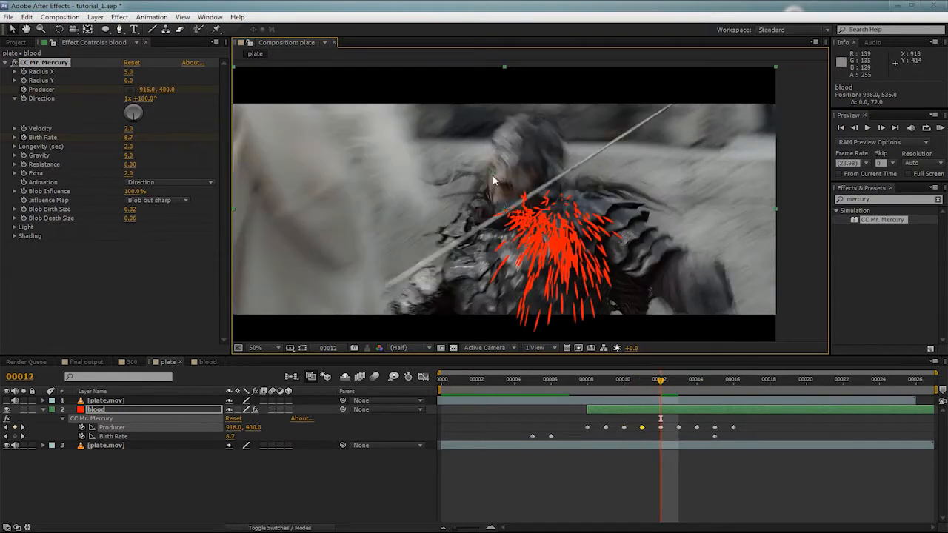
Step: Keyframe the Producer point down onto the neck through frames 13–17, undoing one stray nudge
{"action": "key", "text": "Page_Down"}
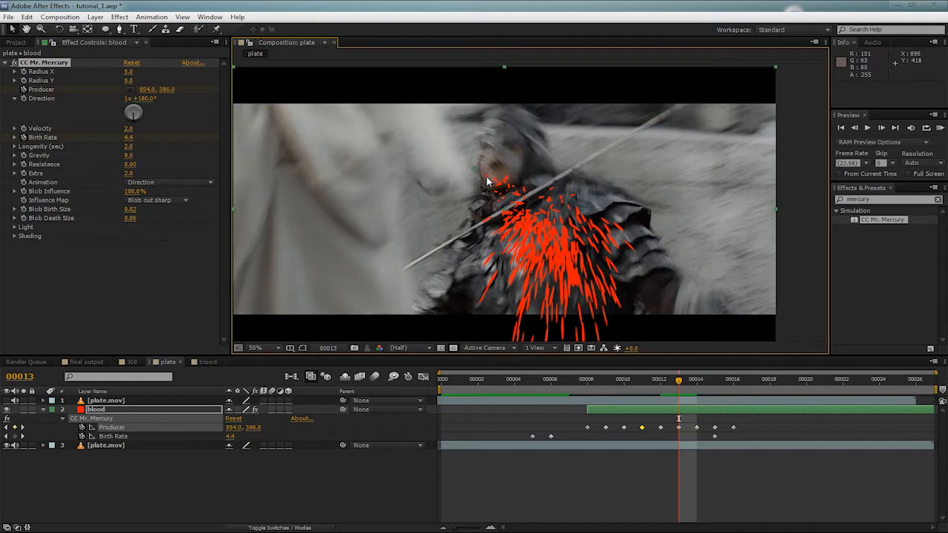
{"action": "key", "text": "Page_Up"}
{"action": "left_click_drag", "start_coordinate": [494, 176], "coordinate": [498, 214]}
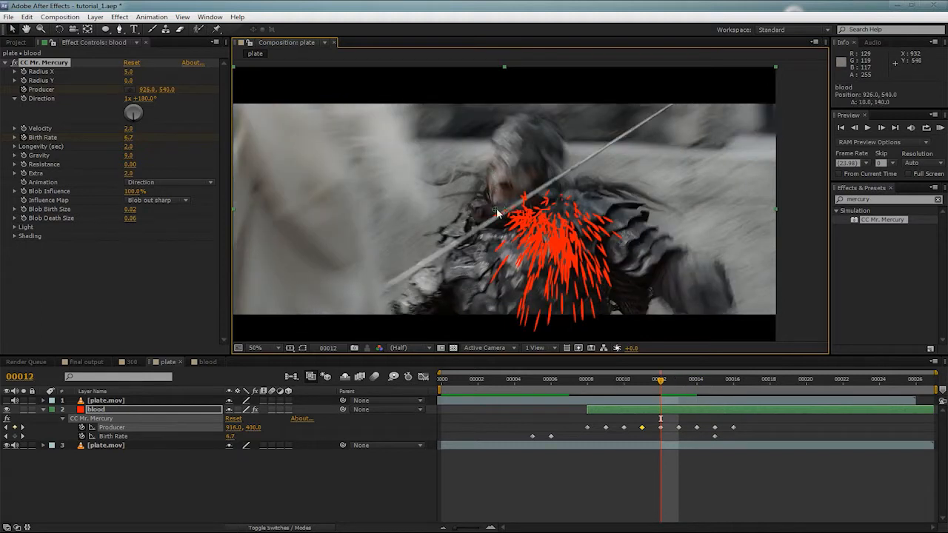
{"action": "key", "text": "Page_Down"}
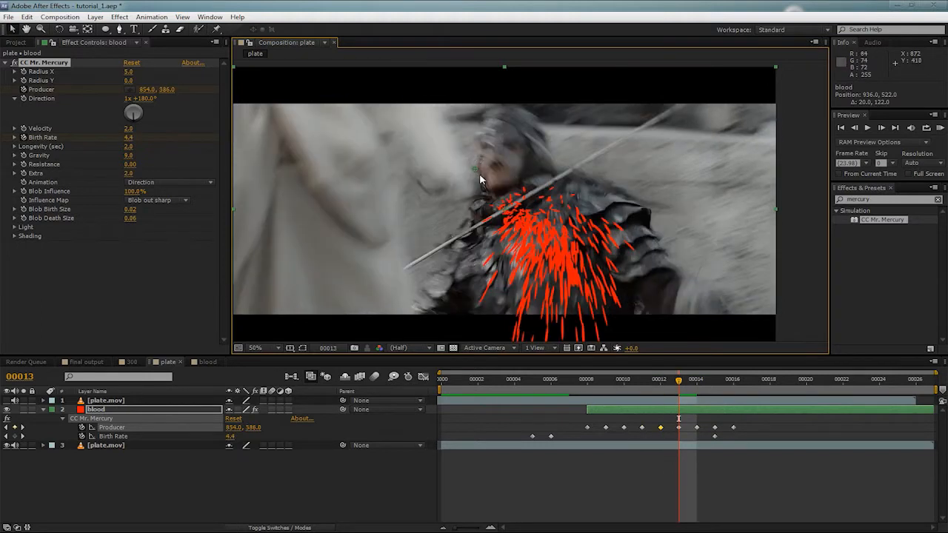
{"action": "left_click_drag", "start_coordinate": [481, 179], "coordinate": [495, 198]}
{"action": "key", "text": "ctrl+z"}
{"action": "key", "text": "Page_Down"}
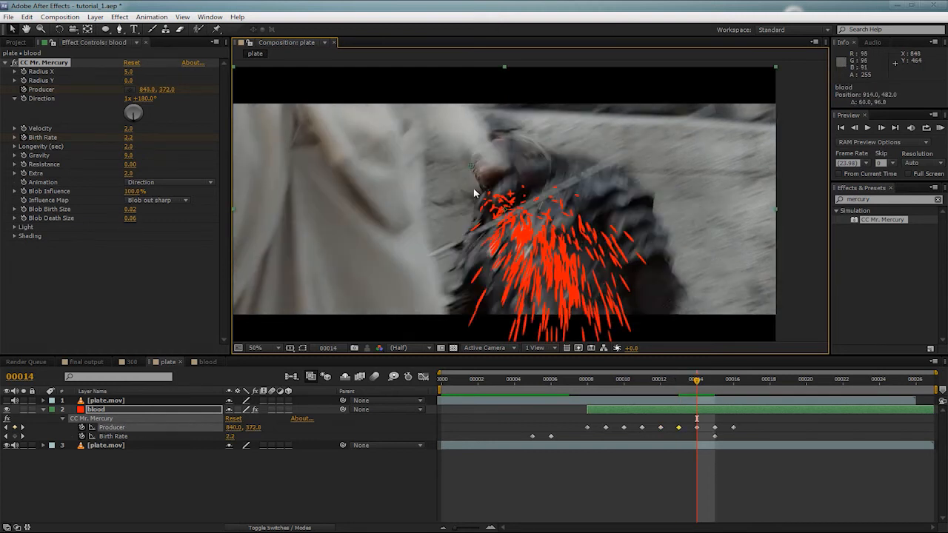
{"action": "key", "text": "Page_Down"}
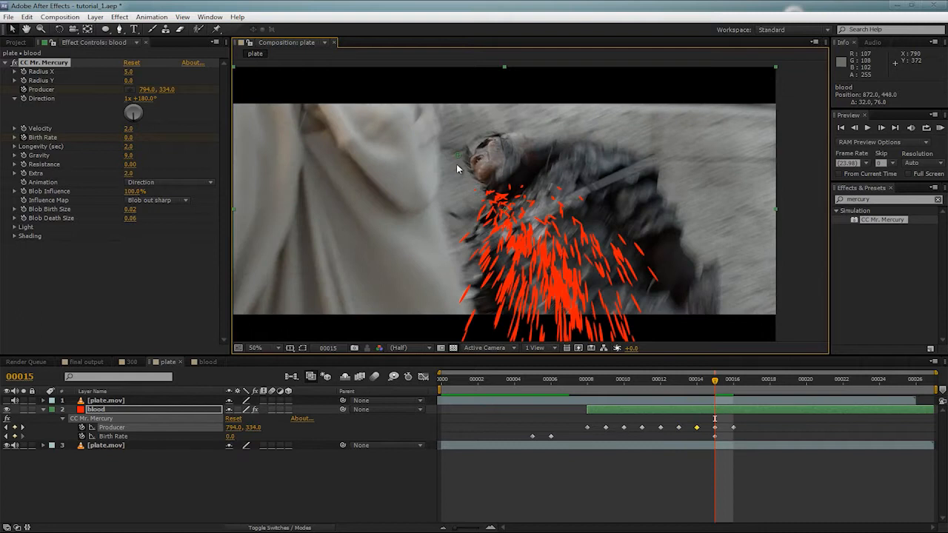
{"action": "left_click_drag", "start_coordinate": [478, 182], "coordinate": [480, 199]}
{"action": "key", "text": "Page_Down"}
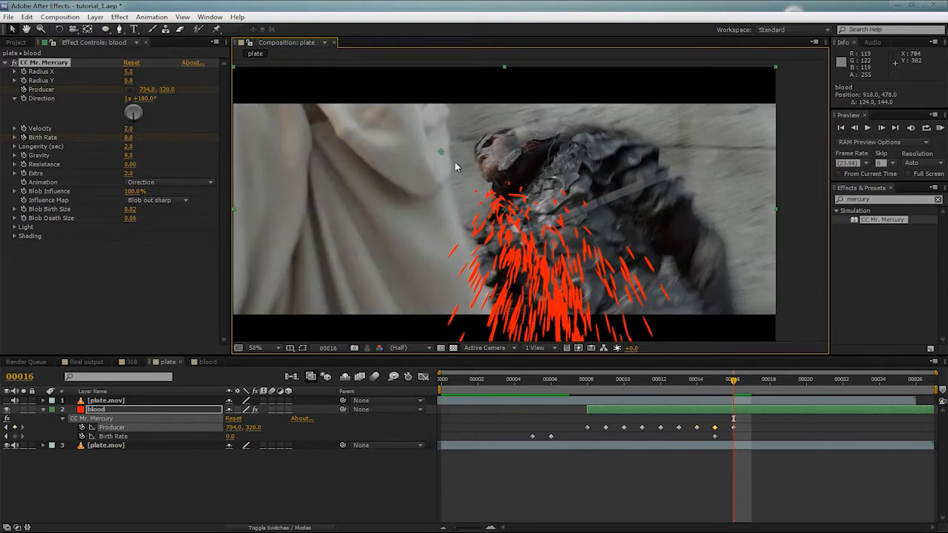
{"action": "left_click", "coordinate": [497, 195]}
{"action": "key", "text": "Page_Down"}
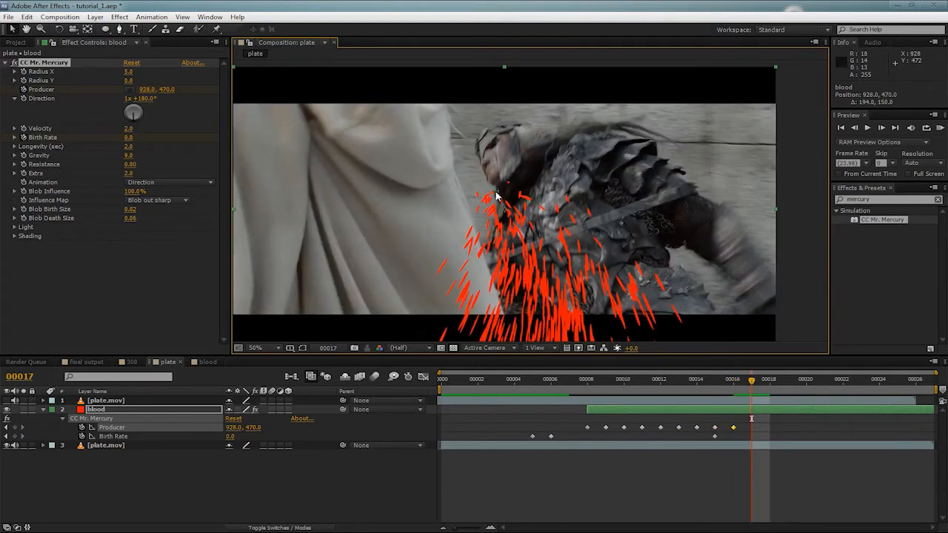
Step: Set Producer keyframes on the neck at frames 17, 18 and 21
{"action": "left_click", "coordinate": [504, 200]}
{"action": "key", "text": "Page_Down"}
{"action": "key", "text": "Page_Down"}
{"action": "left_click_drag", "start_coordinate": [504, 200], "coordinate": [491, 230]}
{"action": "key", "text": "Page_Down"}
{"action": "key", "text": "Page_Up"}
{"action": "key", "text": "Page_Up"}
{"action": "key", "text": "Page_Down"}
{"action": "key", "text": "Page_Down"}
{"action": "key", "text": "Page_Down"}
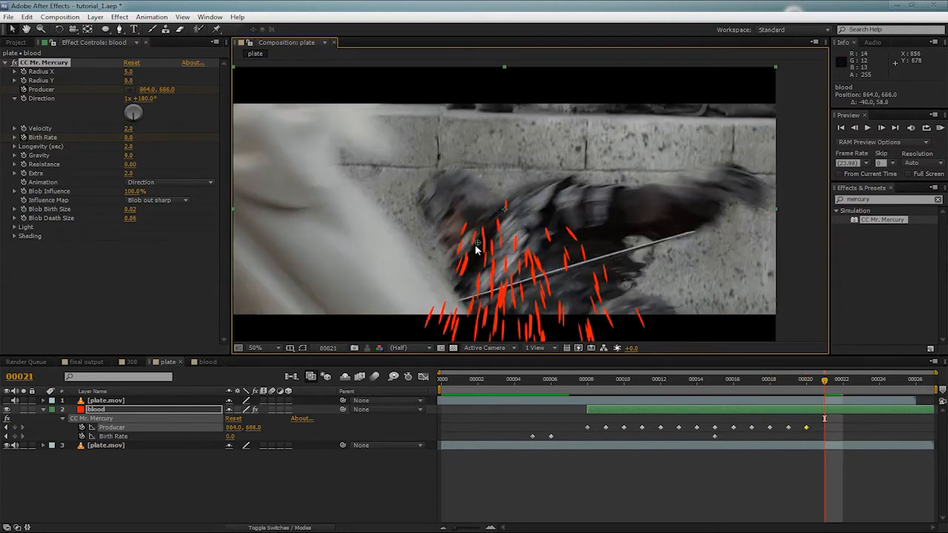
{"action": "left_click_drag", "start_coordinate": [460, 267], "coordinate": [457, 273]}
{"action": "key", "text": "Page_Down"}
{"action": "key", "text": "Page_Up"}
Step: Review earlier frames and reposition the Producer origin at frames 15 and 17
{"action": "key", "text": "Page_Up"}
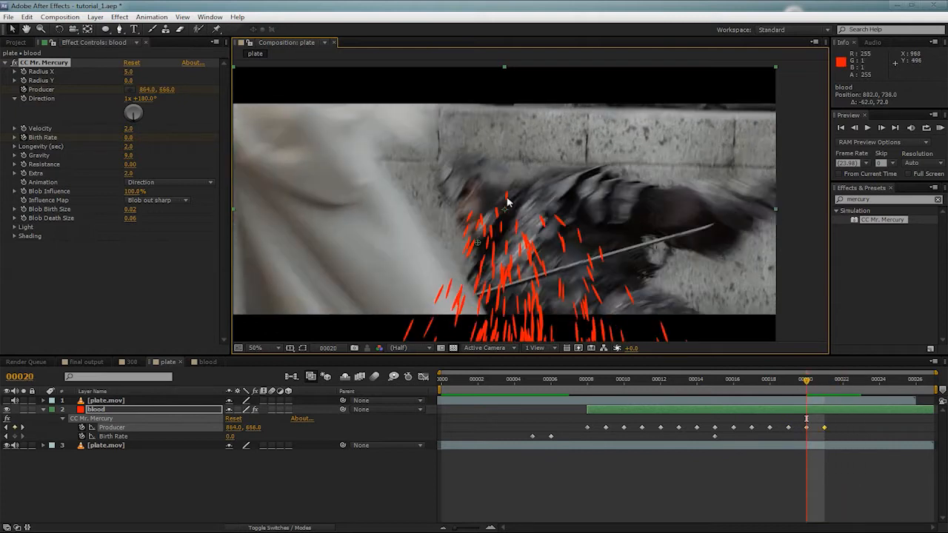
{"action": "key", "text": "Page_Up"}
{"action": "key", "text": "Page_Up"}
{"action": "key", "text": "Page_Down"}
{"action": "key", "text": "Page_Up"}
{"action": "key", "text": "Page_Up"}
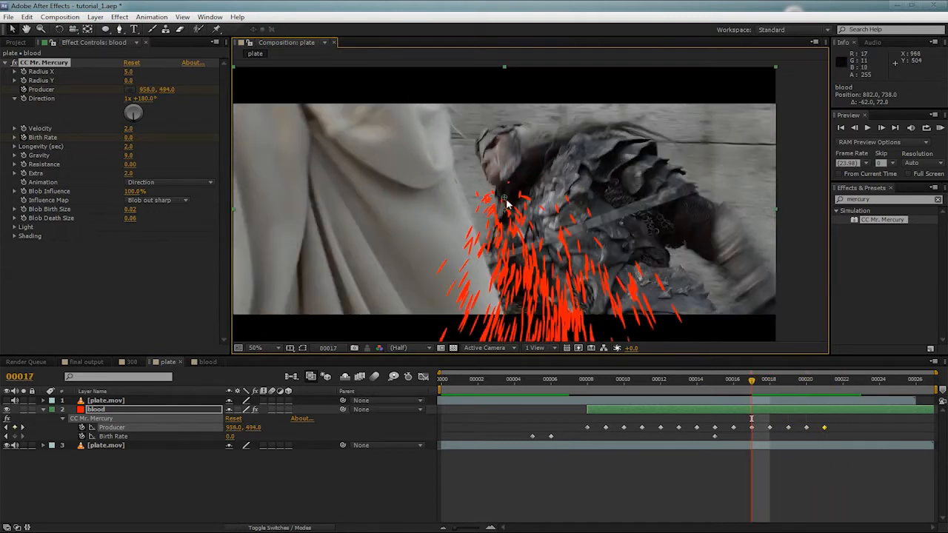
{"action": "key", "text": "Page_Up"}
{"action": "key", "text": "Page_Down"}
{"action": "key", "text": "Page_Down"}
{"action": "key", "text": "Page_Down"}
{"action": "key", "text": "Page_Down"}
{"action": "key", "text": "Page_Down"}
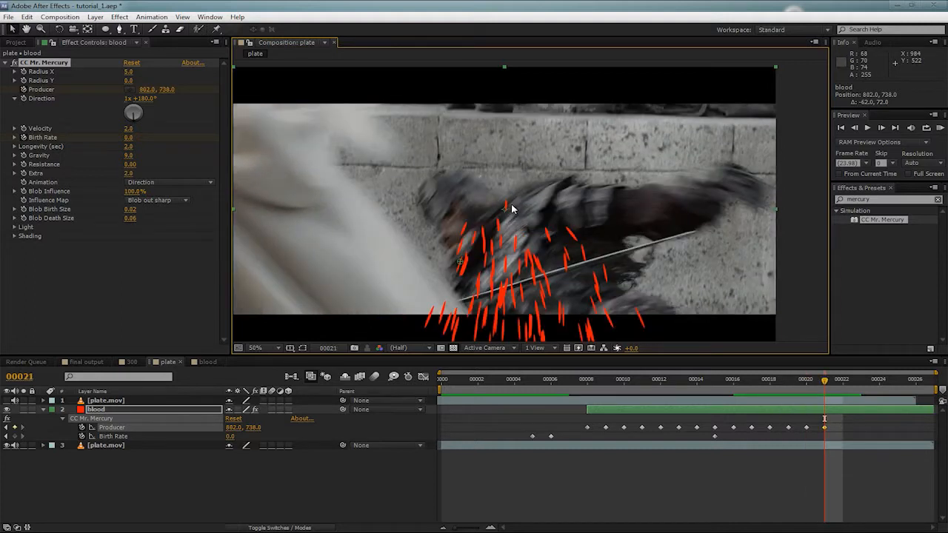
{"action": "key", "text": "Page_Up"}
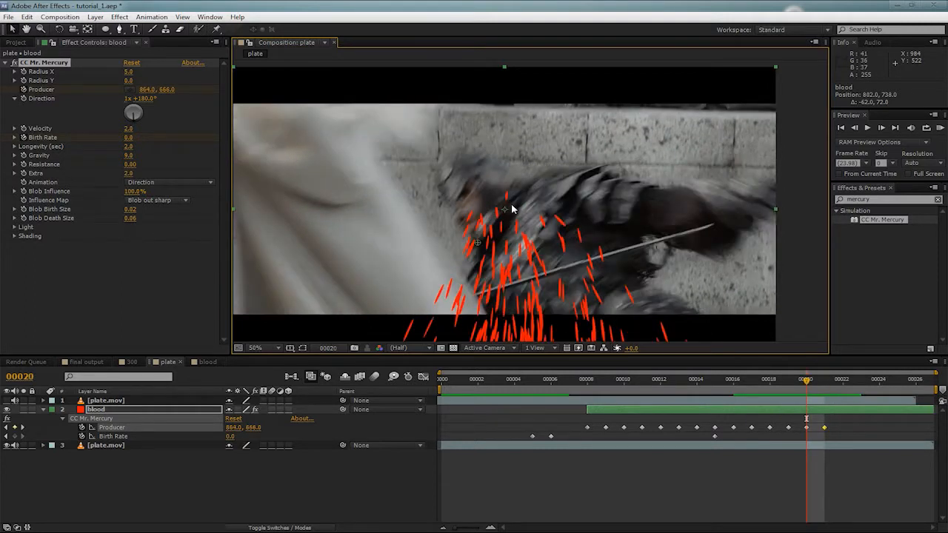
{"action": "key", "text": "Page_Up"}
{"action": "key", "text": "Page_Up"}
{"action": "key", "text": "Page_Up"}
{"action": "key", "text": "Page_Up"}
{"action": "key", "text": "Page_Up"}
{"action": "key", "text": "Page_Up"}
{"action": "key", "text": "Page_Up"}
{"action": "key", "text": "Page_Up"}
{"action": "key", "text": "Page_Up"}
{"action": "key", "text": "Page_Up"}
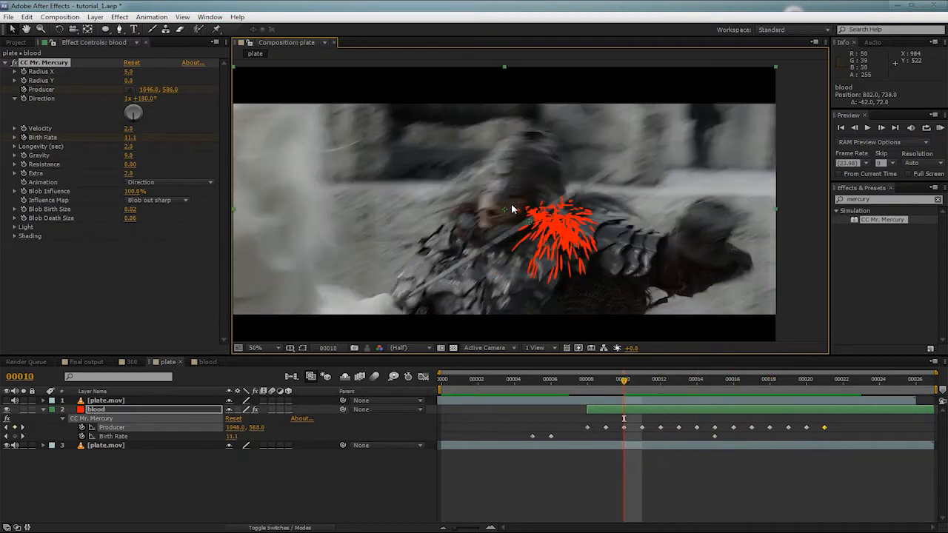
{"action": "key", "text": "Page_Down"}
{"action": "key", "text": "Page_Down"}
{"action": "key", "text": "Page_Down"}
{"action": "key", "text": "Page_Down"}
{"action": "key", "text": "Page_Down"}
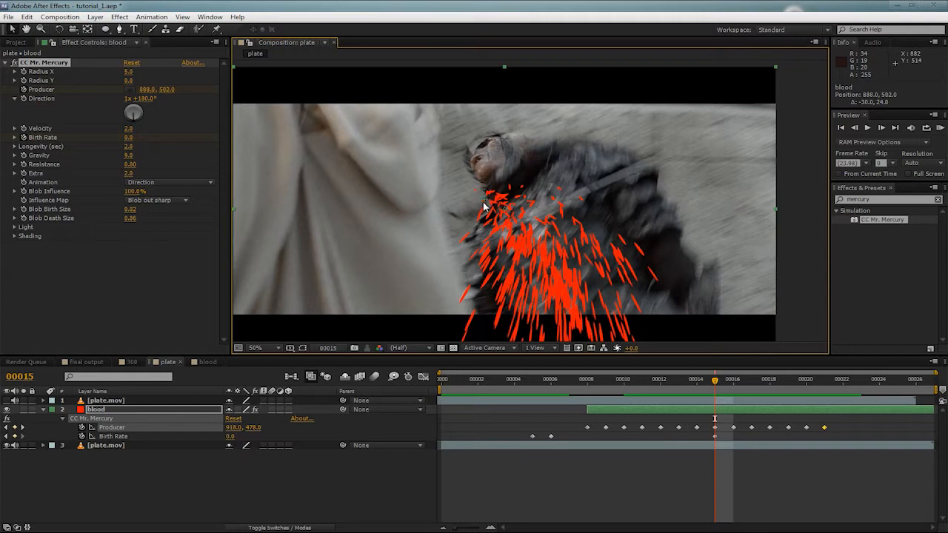
{"action": "left_click_drag", "start_coordinate": [483, 207], "coordinate": [491, 200]}
{"action": "key", "text": "Page_Down"}
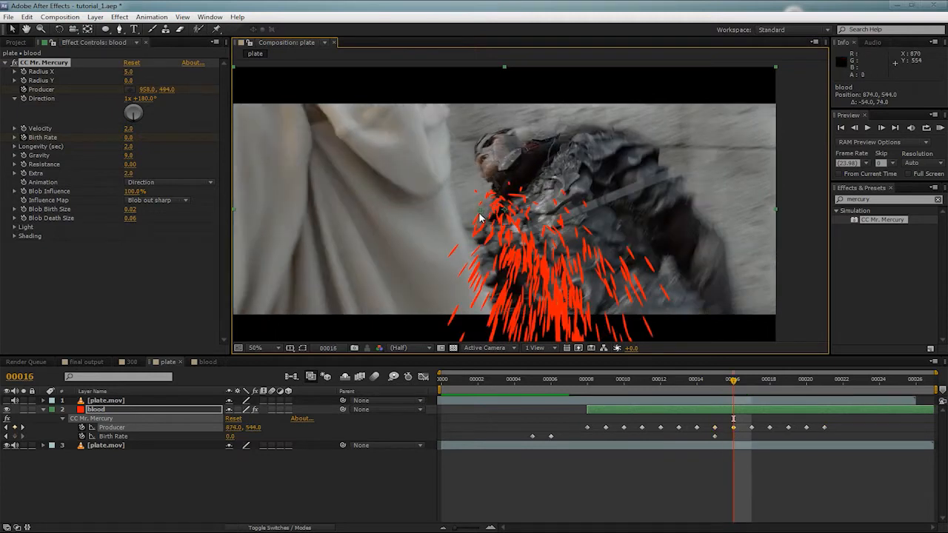
{"action": "key", "text": "Page_Down"}
{"action": "left_click_drag", "start_coordinate": [480, 233], "coordinate": [471, 269]}
{"action": "key", "text": "Page_Down"}
{"action": "key", "text": "Page_Down"}
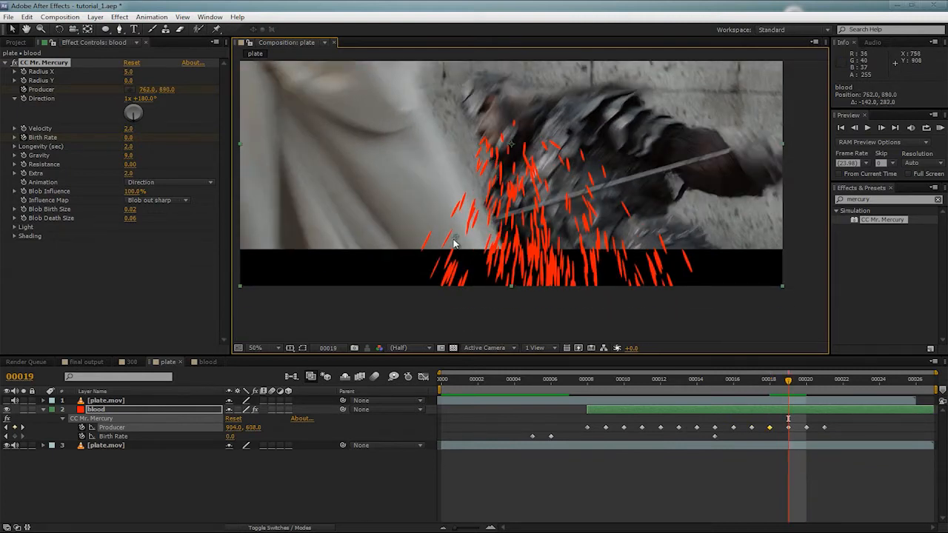
Step: Keyframe the Producer at frames 19 and 21, pushing the spray origin off toward frame 23
{"action": "left_click_drag", "start_coordinate": [454, 243], "coordinate": [456, 248]}
{"action": "key", "text": "Page_Down"}
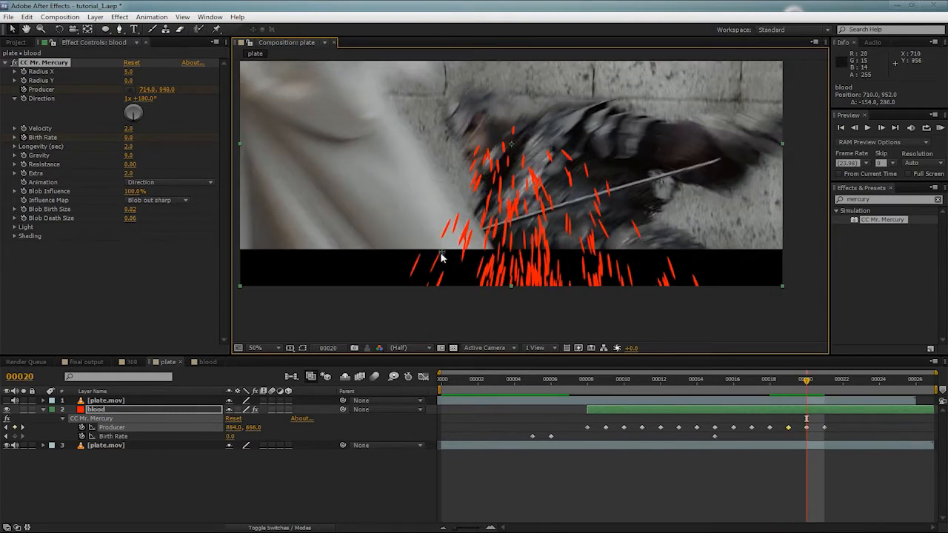
{"action": "key", "text": "Page_Down"}
{"action": "left_click_drag", "start_coordinate": [429, 252], "coordinate": [392, 359]}
{"action": "key", "text": "Page_Down"}
{"action": "key", "text": "Page_Down"}
Step: RAM preview the blood spray, stop it, and return to frame 8
{"action": "key", "text": "KP_0"}
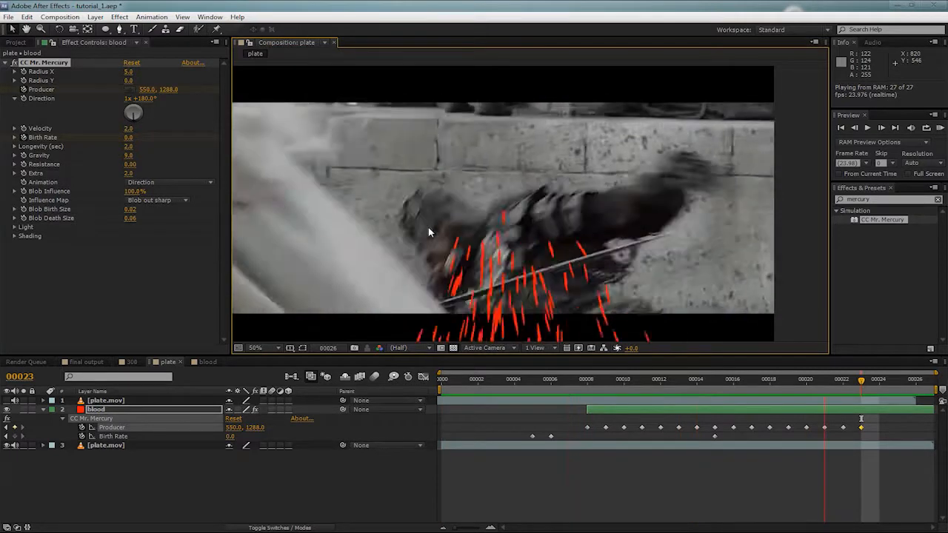
{"action": "key", "text": "space"}
{"action": "left_click", "coordinate": [585, 382]}
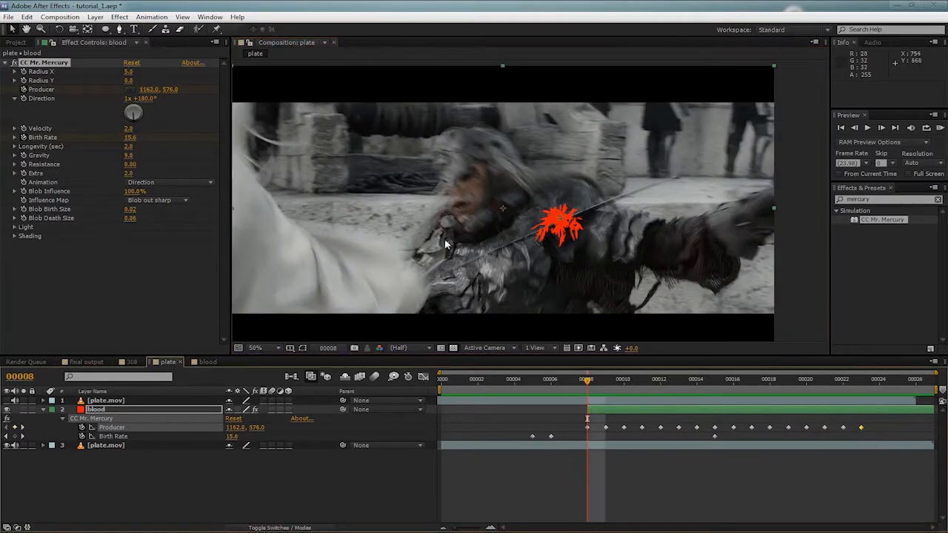
{"action": "key", "text": "Page_Down"}
Step: Select the blood layer, review frames around 8, and move the emitter onto the neck at frame 10
{"action": "left_click", "coordinate": [7, 401]}
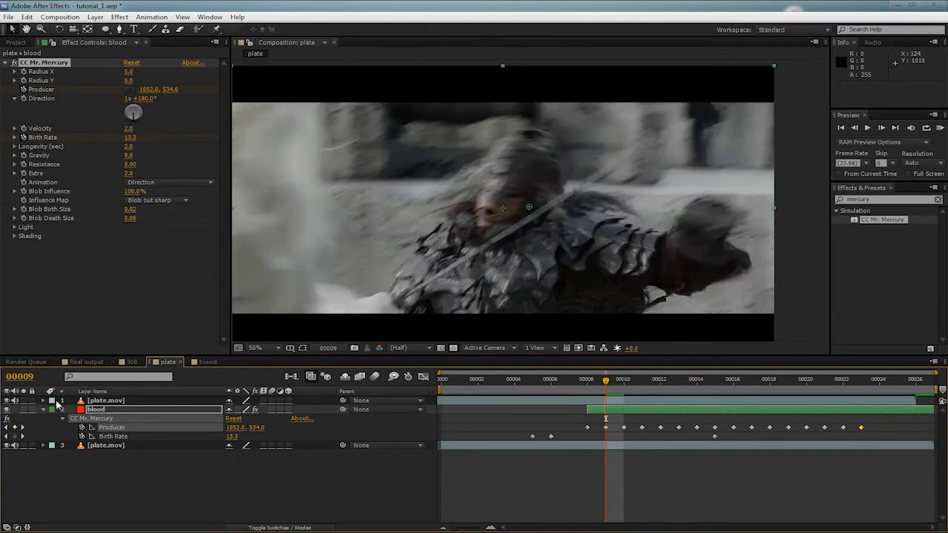
{"action": "left_click", "coordinate": [106, 400]}
{"action": "key", "text": "Page_Up"}
{"action": "left_click", "coordinate": [96, 409]}
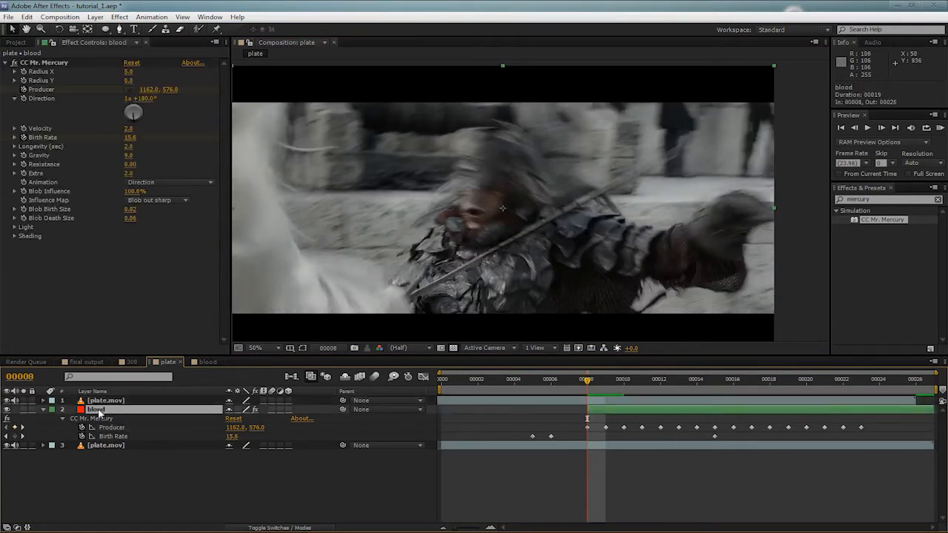
{"action": "key", "text": "Page_Up"}
{"action": "key", "text": "Page_Down"}
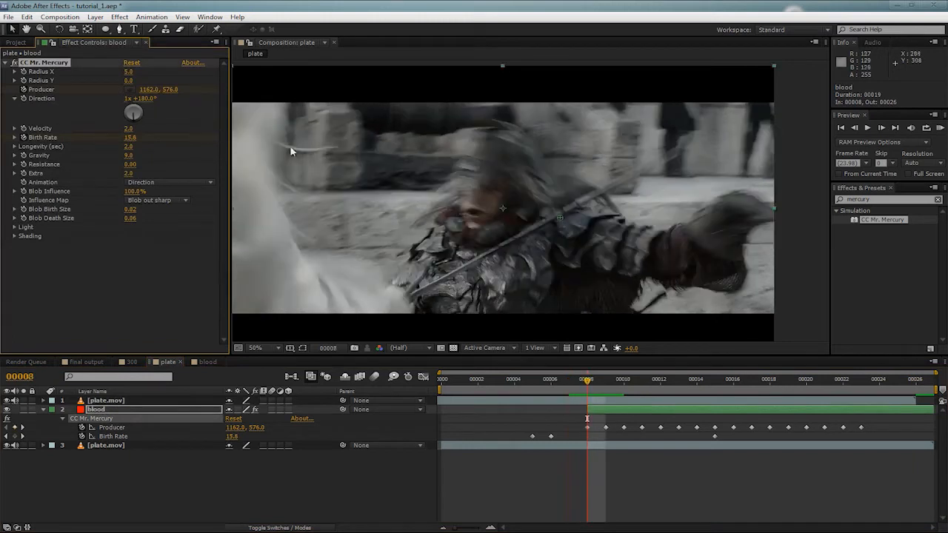
{"action": "key", "text": "Page_Down"}
{"action": "key", "text": "Page_Down"}
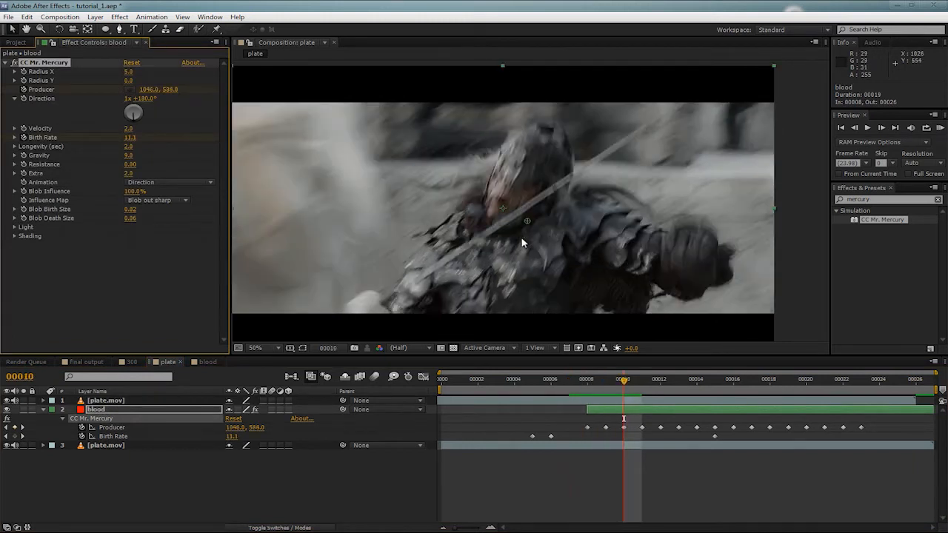
{"action": "key", "text": "Page_Down"}
{"action": "key", "text": "Page_Down"}
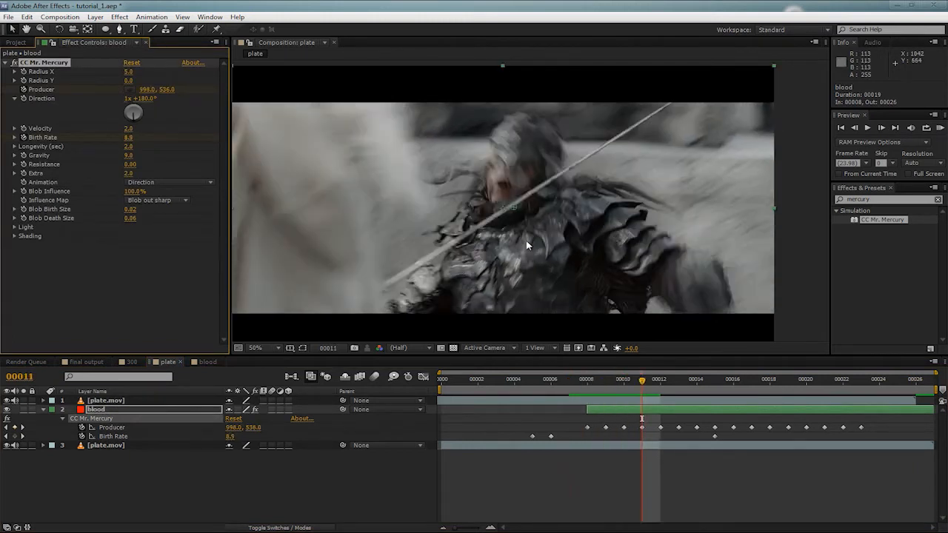
{"action": "key", "text": "Page_Down"}
{"action": "key", "text": "Page_Down"}
{"action": "key", "text": "Page_Down"}
{"action": "key", "text": "Page_Down"}
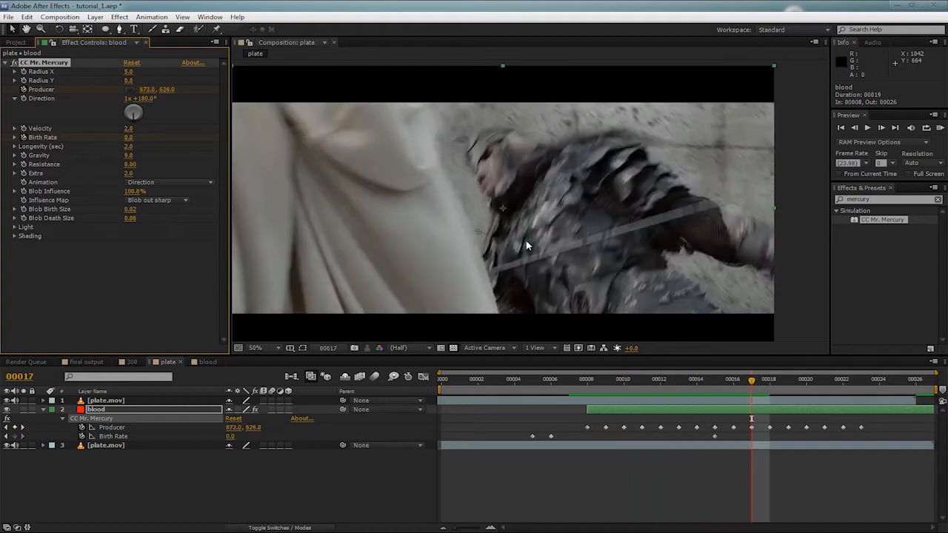
{"action": "key", "text": "Page_Up"}
{"action": "key", "text": "Page_Up"}
{"action": "key", "text": "Page_Up"}
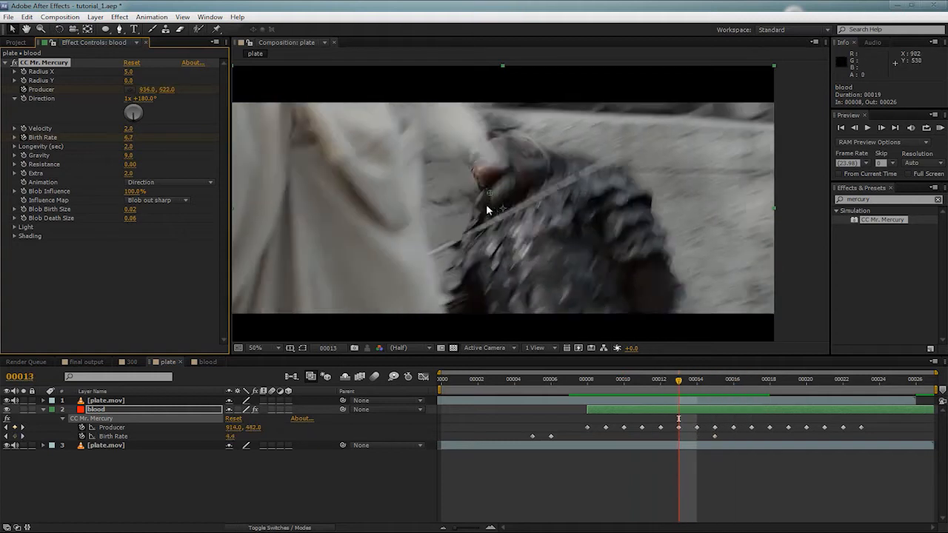
{"action": "key", "text": "Page_Up"}
{"action": "key", "text": "Page_Up"}
{"action": "key", "text": "Page_Up"}
{"action": "key", "text": "Page_Up"}
{"action": "key", "text": "Page_Up"}
{"action": "key", "text": "Page_Down"}
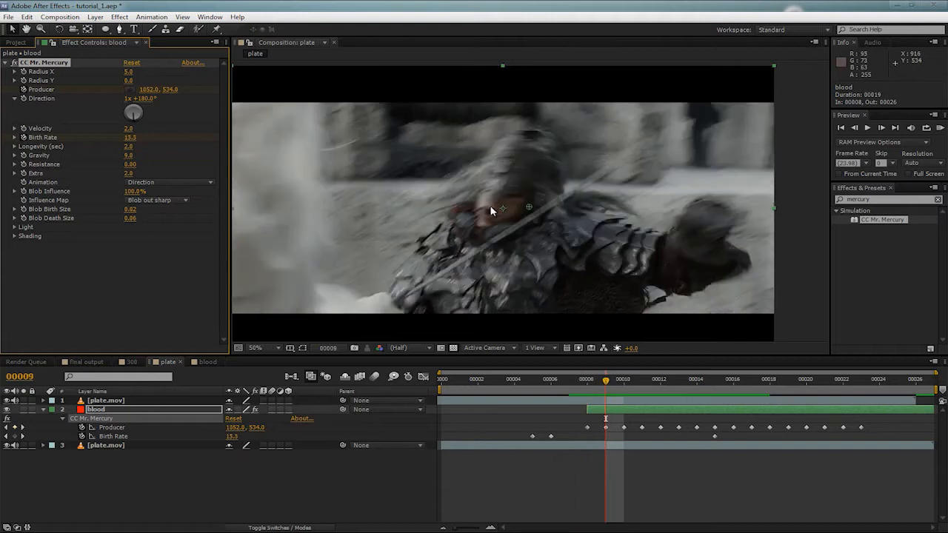
{"action": "key", "text": "Page_Down"}
{"action": "left_click_drag", "start_coordinate": [524, 219], "coordinate": [521, 206]}
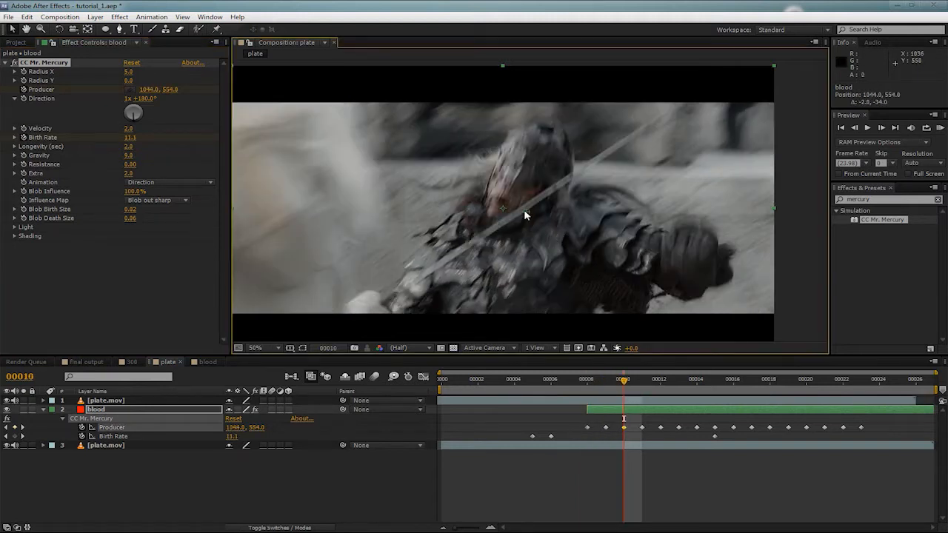
Step: Re-place the emitter on the neck at frames 14, 16 and 19 while stepping toward frame 21
{"action": "key", "text": "Page_Down"}
{"action": "key", "text": "Page_Down"}
{"action": "key", "text": "Page_Down"}
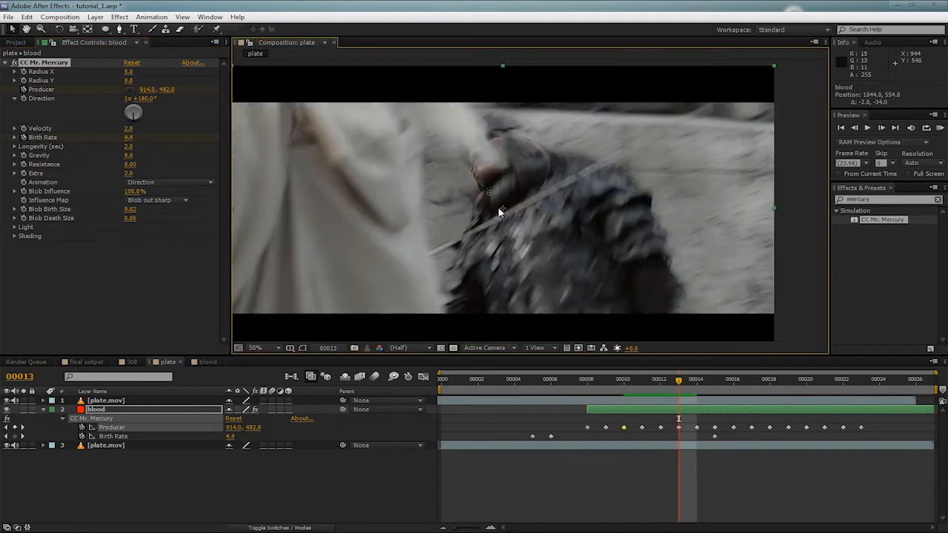
{"action": "key", "text": "Page_Down"}
{"action": "left_click_drag", "start_coordinate": [478, 190], "coordinate": [481, 194]}
{"action": "key", "text": "Page_Up"}
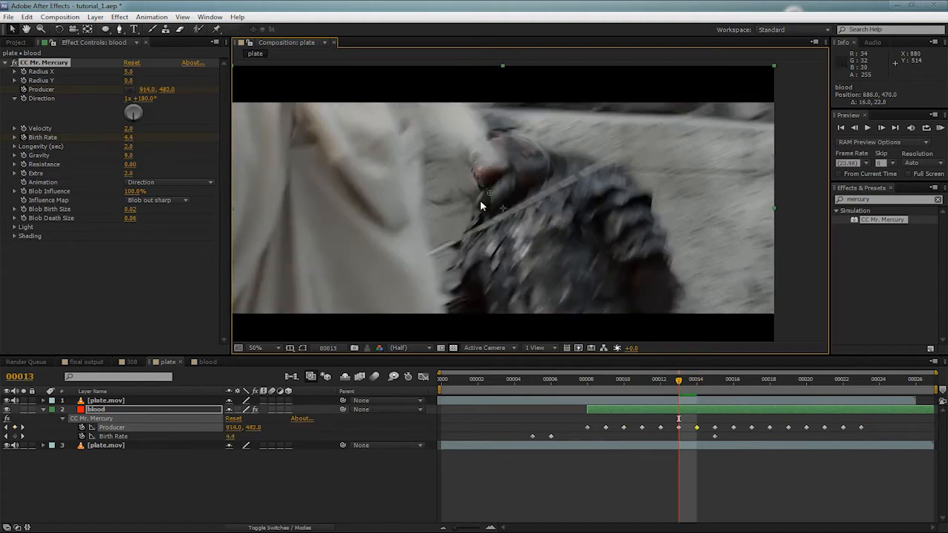
{"action": "key", "text": "Page_Down"}
{"action": "key", "text": "Page_Down"}
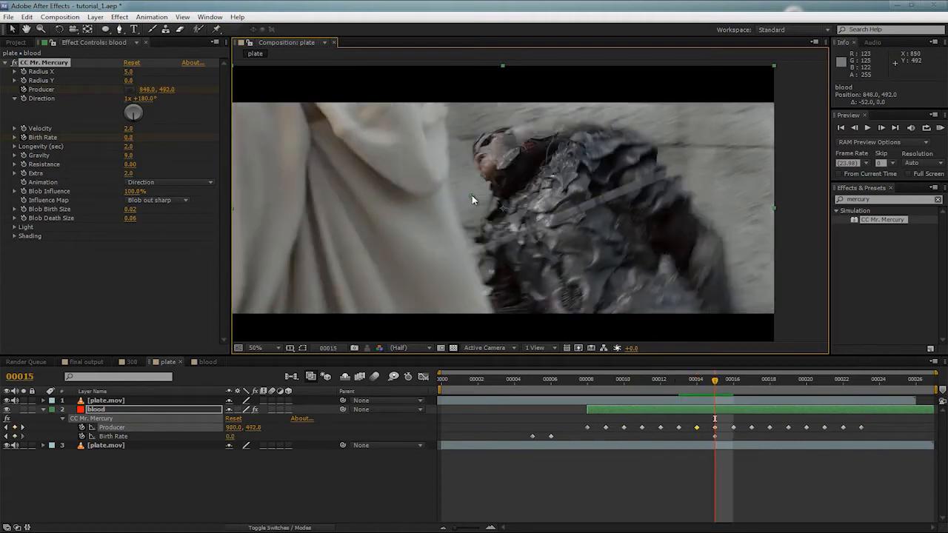
{"action": "key", "text": "Page_Down"}
{"action": "mouse_move", "coordinate": [472, 195]}
{"action": "left_mouse_down"}
{"action": "mouse_move", "coordinate": [478, 211]}
{"action": "mouse_move", "coordinate": [445, 236]}
{"action": "mouse_move", "coordinate": [438, 260]}
{"action": "left_mouse_up"}
{"action": "key", "text": "Page_Down"}
{"action": "key", "text": "Page_Down"}
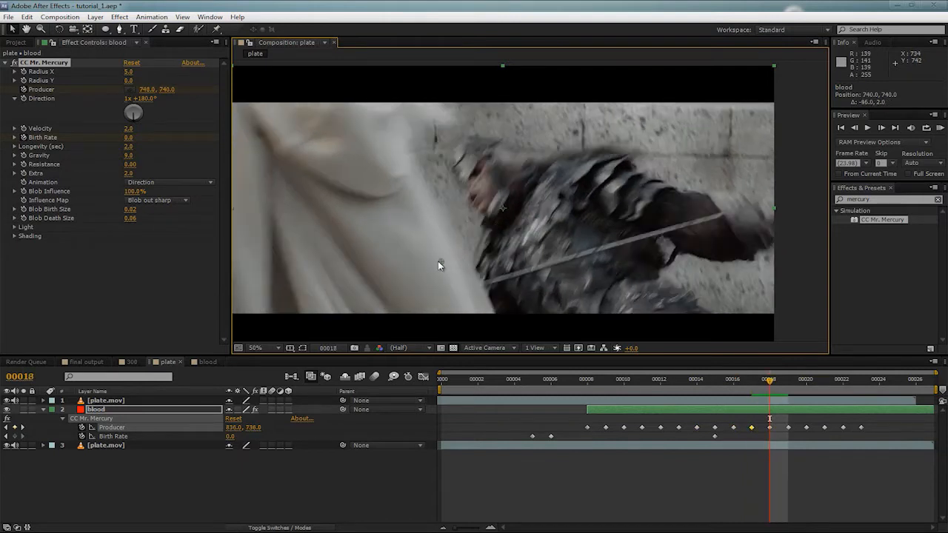
{"action": "key", "text": "Page_Down"}
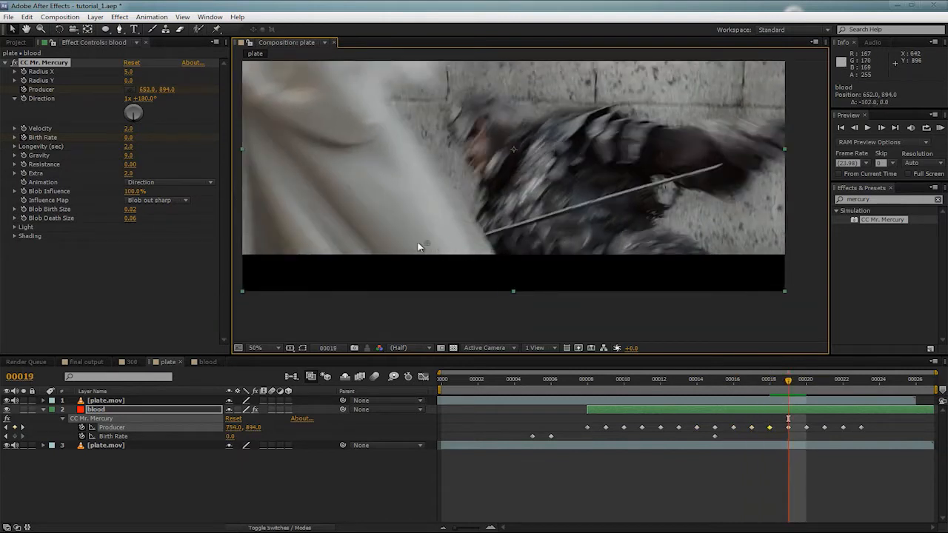
{"action": "key", "text": "Page_Down"}
{"action": "mouse_move", "coordinate": [408, 247]}
{"action": "left_mouse_down"}
{"action": "mouse_move", "coordinate": [410, 256]}
{"action": "mouse_move", "coordinate": [377, 274]}
{"action": "left_mouse_up"}
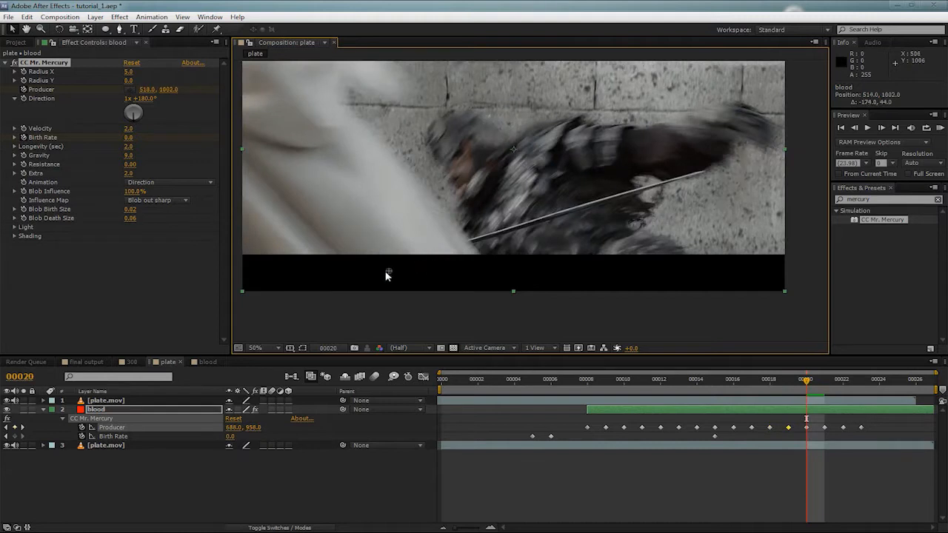
{"action": "key", "text": "Page_Down"}
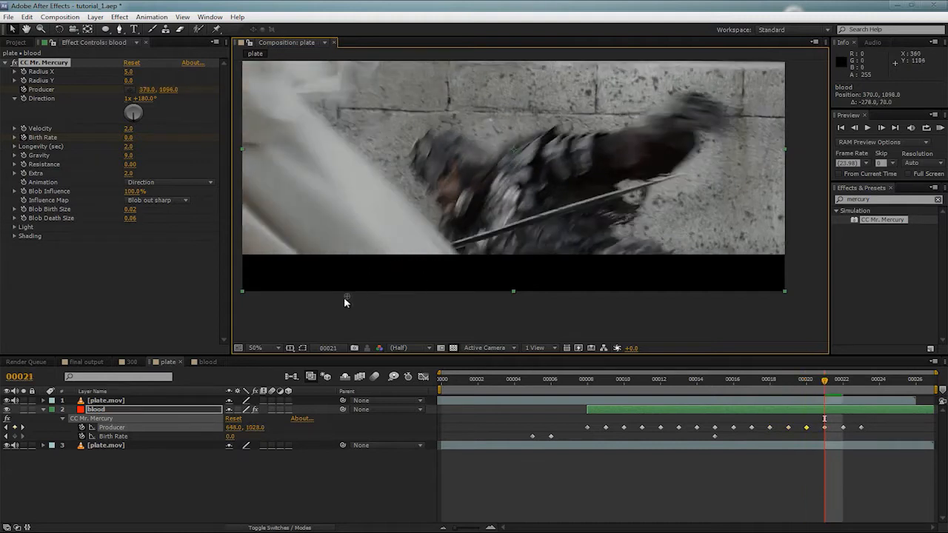
Step: Set emitter positions at frames 21 and 23, re-enable the blood layer, and preview the shot
{"action": "left_click", "coordinate": [343, 300]}
{"action": "key", "text": "Page_Down"}
{"action": "key", "text": "Page_Down"}
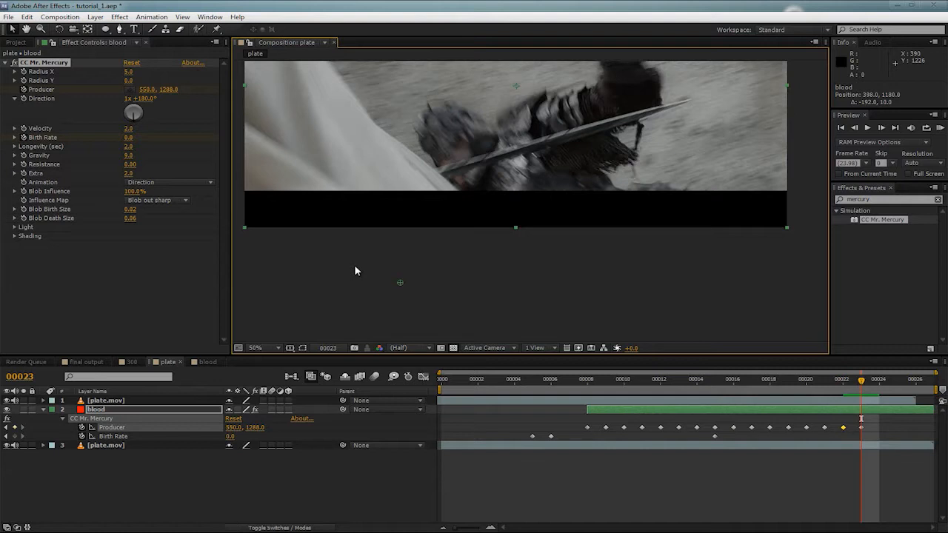
{"action": "left_click", "coordinate": [352, 288]}
{"action": "key", "text": "Page_Down"}
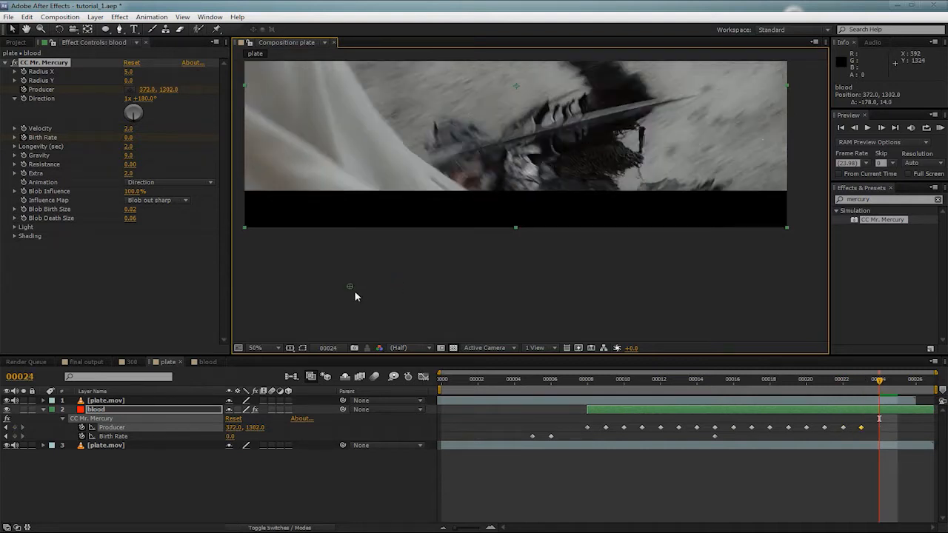
{"action": "scroll", "coordinate": [426, 212], "scroll_direction": "up", "scroll_amount": 3}
{"action": "left_click", "coordinate": [8, 409]}
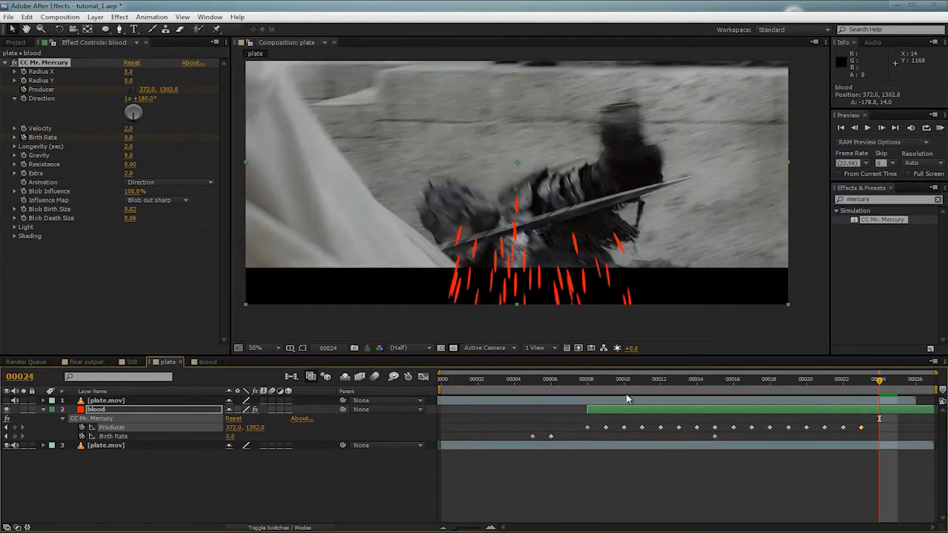
{"action": "mouse_move", "coordinate": [607, 379]}
{"action": "left_mouse_down"}
{"action": "mouse_move", "coordinate": [716, 394]}
{"action": "mouse_move", "coordinate": [877, 394]}
{"action": "mouse_move", "coordinate": [660, 394]}
{"action": "mouse_move", "coordinate": [843, 397]}
{"action": "mouse_move", "coordinate": [679, 394]}
{"action": "left_mouse_up"}
{"action": "left_click_drag", "start_coordinate": [515, 251], "coordinate": [537, 276]}
{"action": "key", "text": "KP_0"}
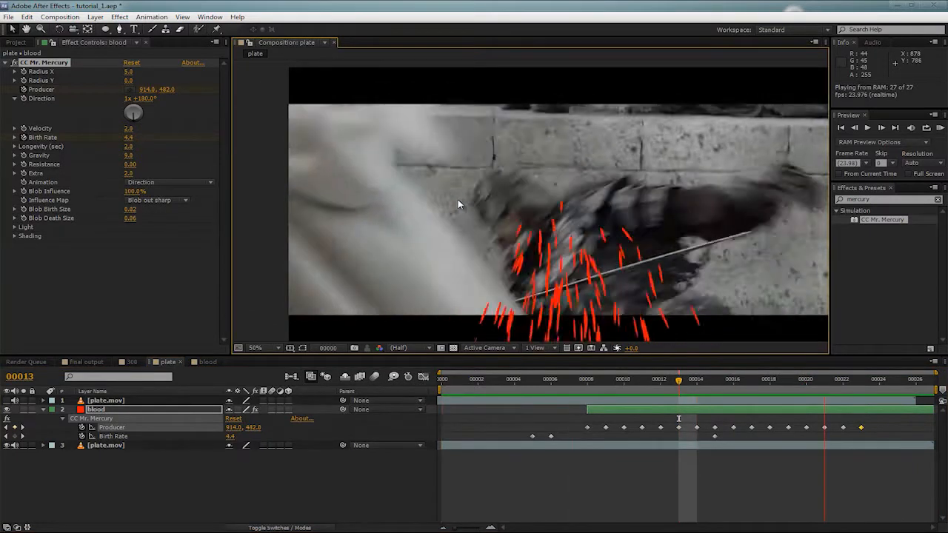
{"action": "left_click", "coordinate": [604, 319]}
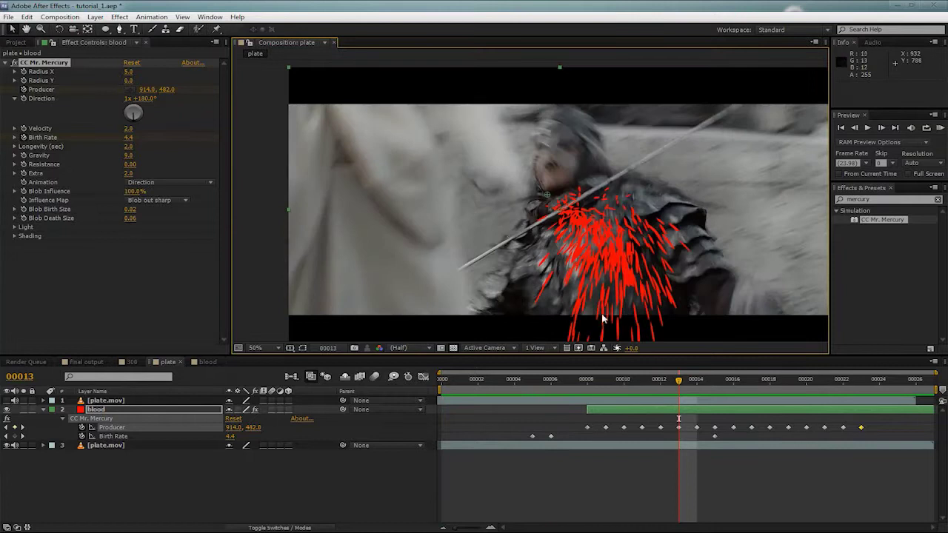
Step: Shift the Birth Rate end keyframe so emission stops a frame later and preview the timing
{"action": "key", "text": "Page_Down"}
{"action": "key", "text": "Page_Down"}
{"action": "key", "text": "Page_Down"}
{"action": "key", "text": "Page_Down"}
{"action": "key", "text": "Page_Down"}
{"action": "left_click", "coordinate": [732, 438]}
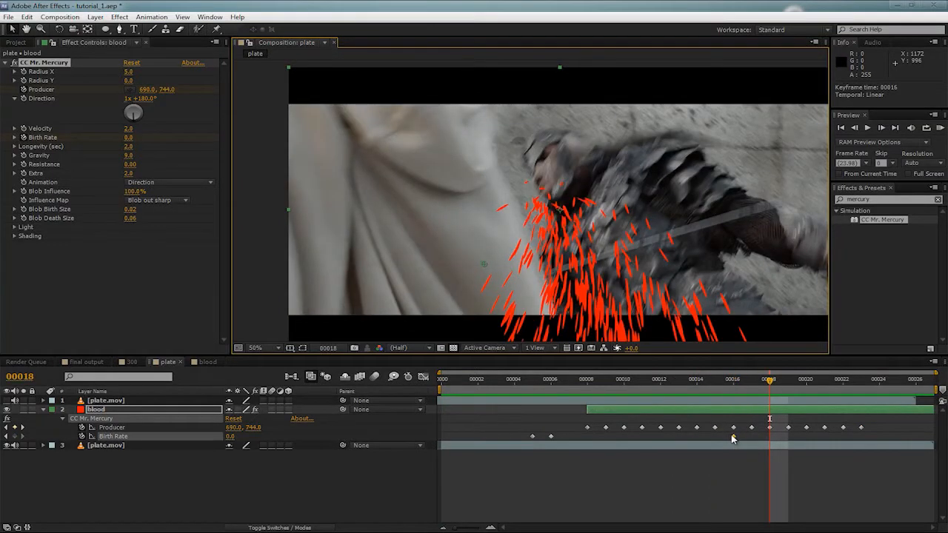
{"action": "key", "text": "KP_0"}
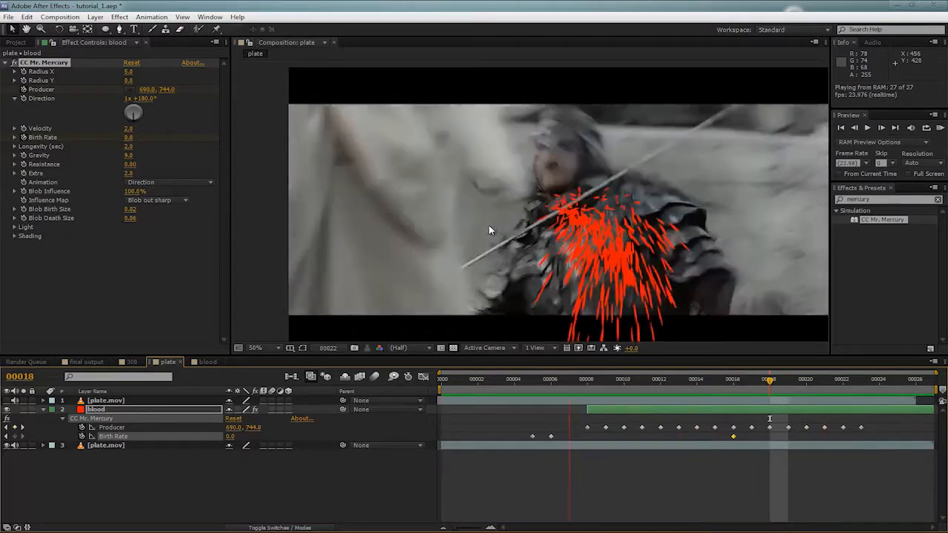
{"action": "left_click", "coordinate": [753, 385]}
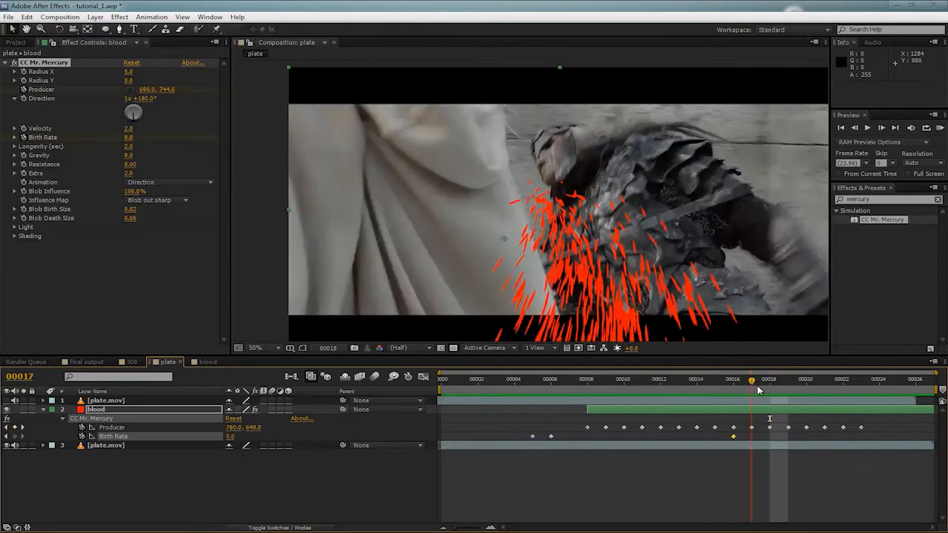
Step: Retweak the emitter position at frames 16 and 14, then preview the refined spray
{"action": "key", "text": "Page_Up"}
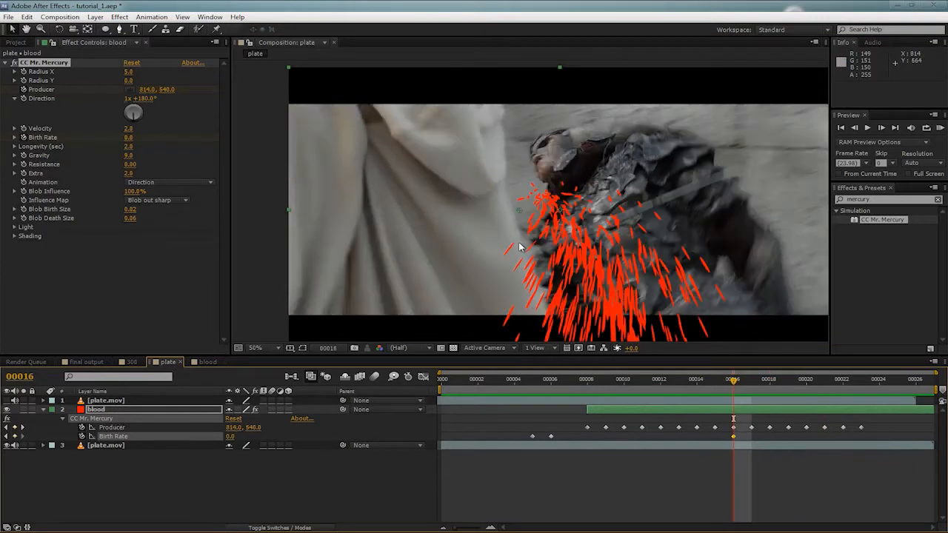
{"action": "key", "text": "Page_Up"}
{"action": "key", "text": "Page_Down"}
{"action": "key", "text": "Page_Up"}
{"action": "key", "text": "Page_Down"}
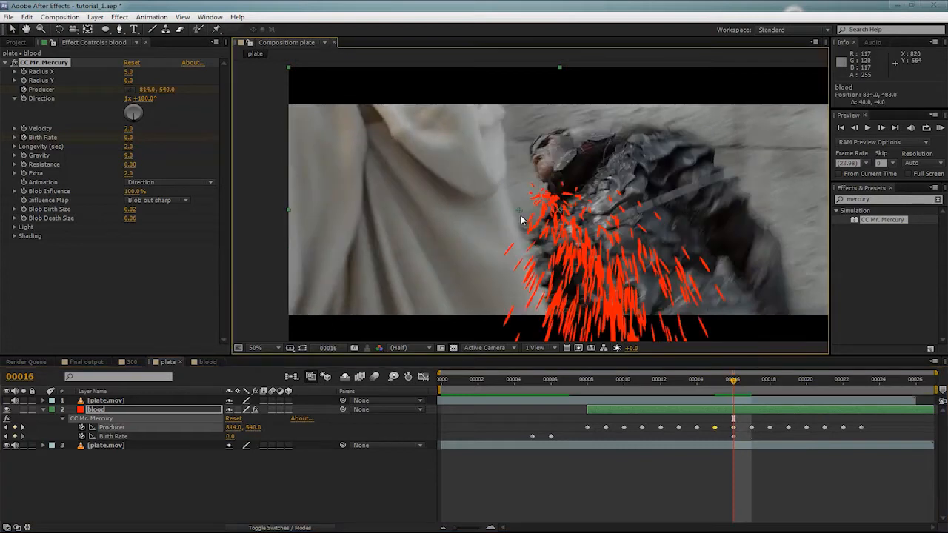
{"action": "left_click_drag", "start_coordinate": [522, 216], "coordinate": [528, 246]}
{"action": "key", "text": "Page_Down"}
{"action": "key", "text": "Page_Up"}
{"action": "key", "text": "Page_Up"}
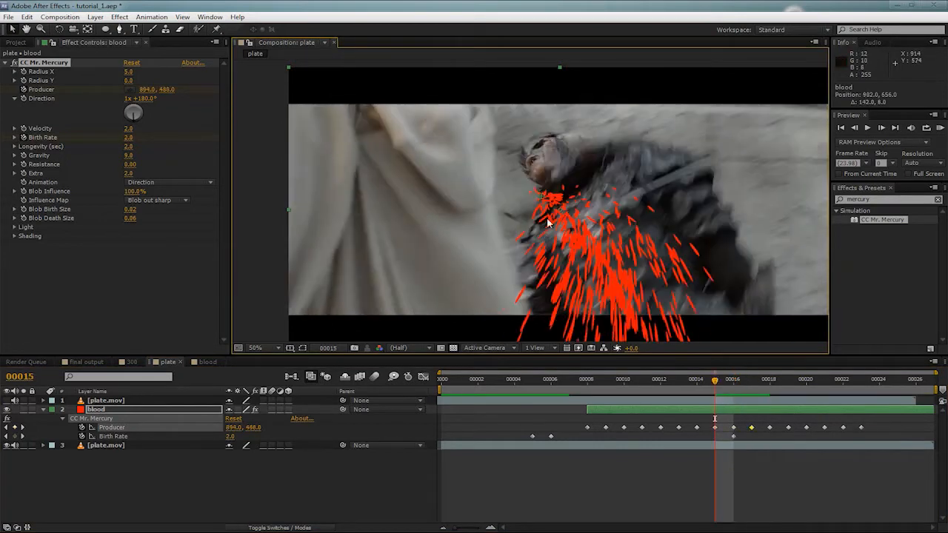
{"action": "key", "text": "Page_Up"}
{"action": "left_click_drag", "start_coordinate": [549, 207], "coordinate": [548, 200]}
{"action": "key", "text": "Page_Up"}
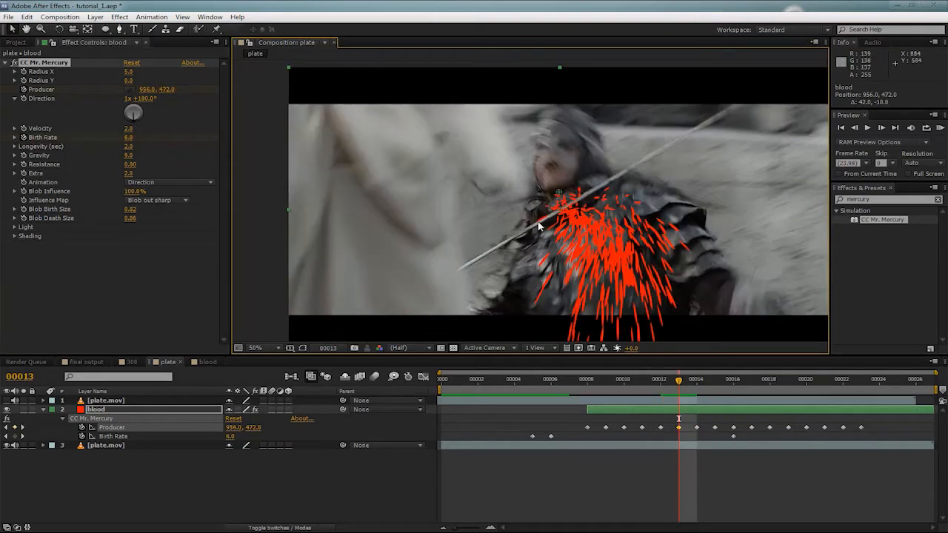
{"action": "key", "text": "Page_Down"}
{"action": "key", "text": "Page_Down"}
{"action": "key", "text": "Page_Down"}
{"action": "key", "text": "Page_Down"}
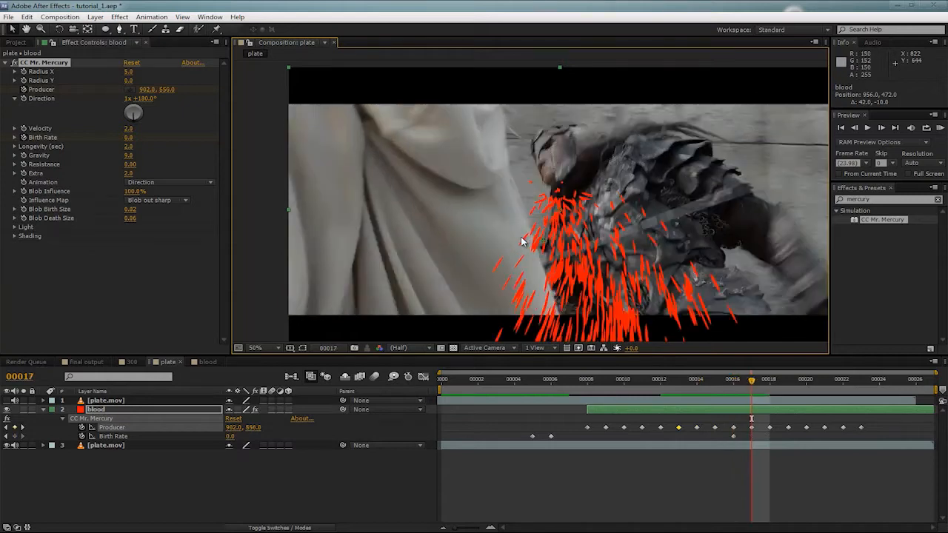
{"action": "key", "text": "Page_Down"}
{"action": "key", "text": "Page_Down"}
{"action": "key", "text": "Page_Down"}
{"action": "key", "text": "Page_Down"}
{"action": "key", "text": "Page_Down"}
{"action": "key", "text": "Page_Down"}
{"action": "key", "text": "KP_0"}
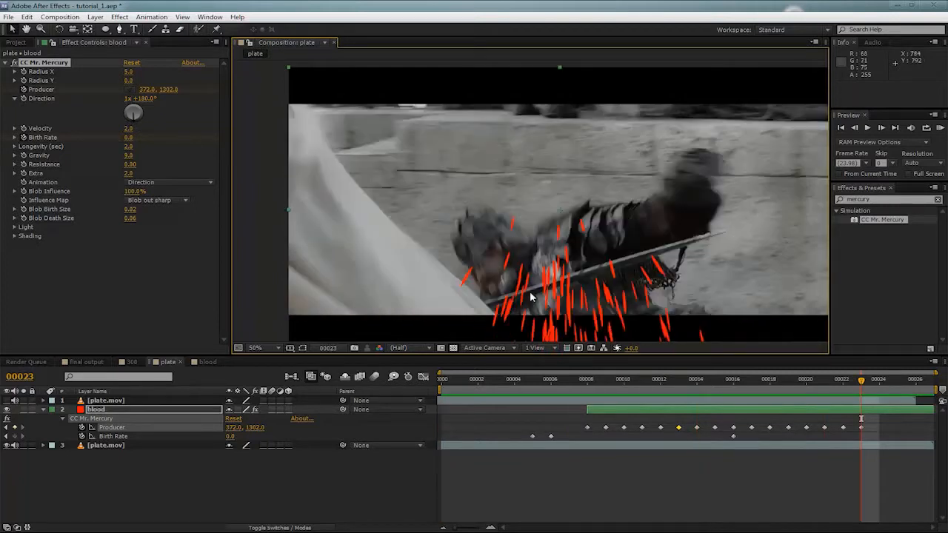
Step: Stop the preview, scrub through the shot, and move the spray source onto the neck at frame 11
{"action": "left_click", "coordinate": [548, 300]}
{"action": "key", "text": "Page_Up"}
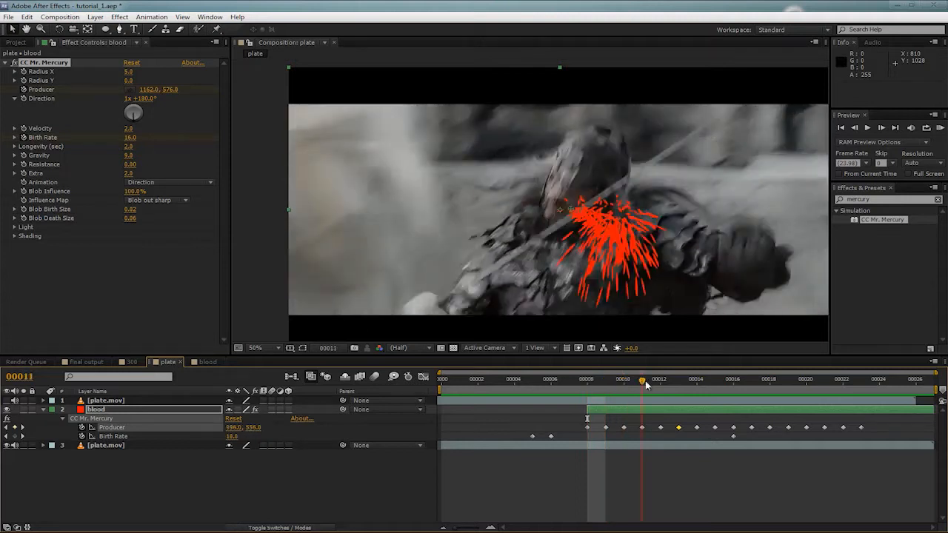
{"action": "mouse_move", "coordinate": [646, 384]}
{"action": "left_mouse_down"}
{"action": "mouse_move", "coordinate": [918, 389]}
{"action": "mouse_move", "coordinate": [588, 382]}
{"action": "mouse_move", "coordinate": [619, 382]}
{"action": "left_mouse_up"}
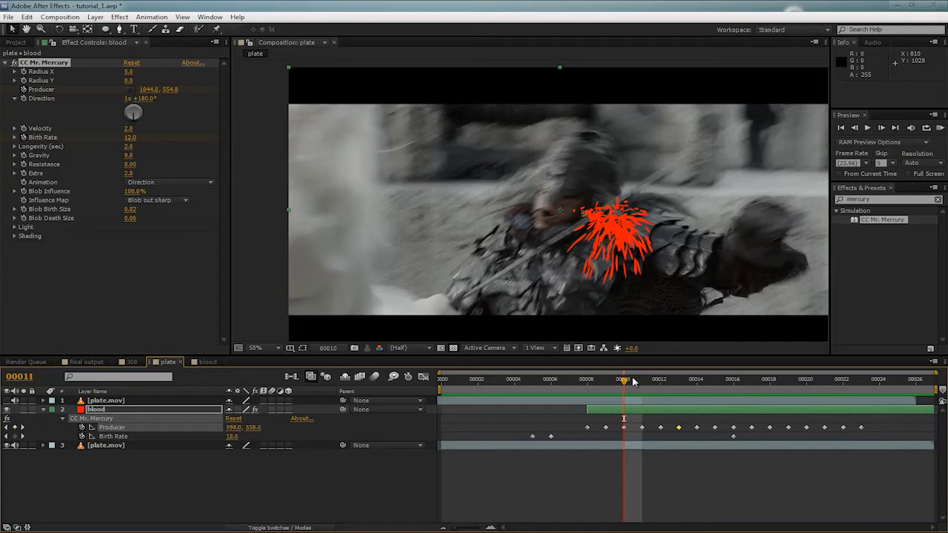
{"action": "left_click_drag", "start_coordinate": [633, 381], "coordinate": [704, 386]}
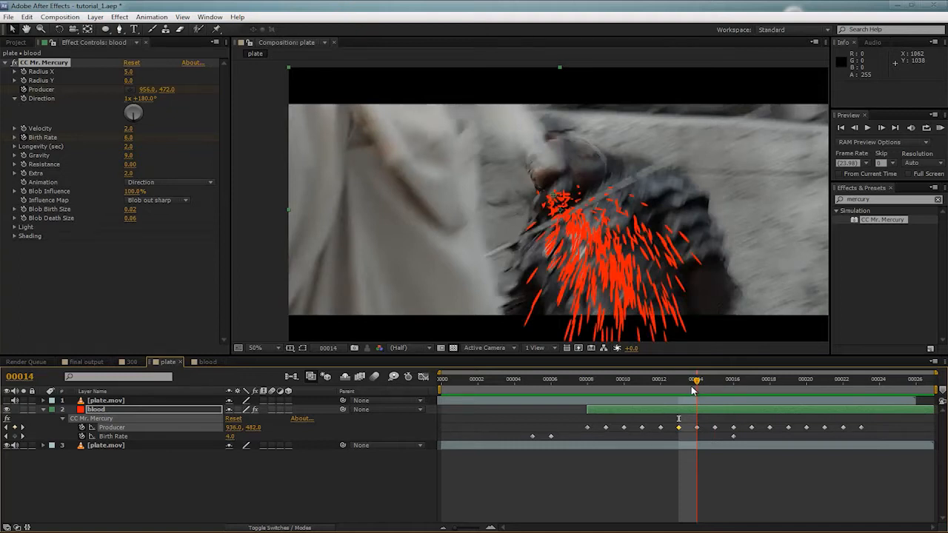
{"action": "left_click_drag", "start_coordinate": [693, 386], "coordinate": [682, 388]}
{"action": "key", "text": "Page_Up"}
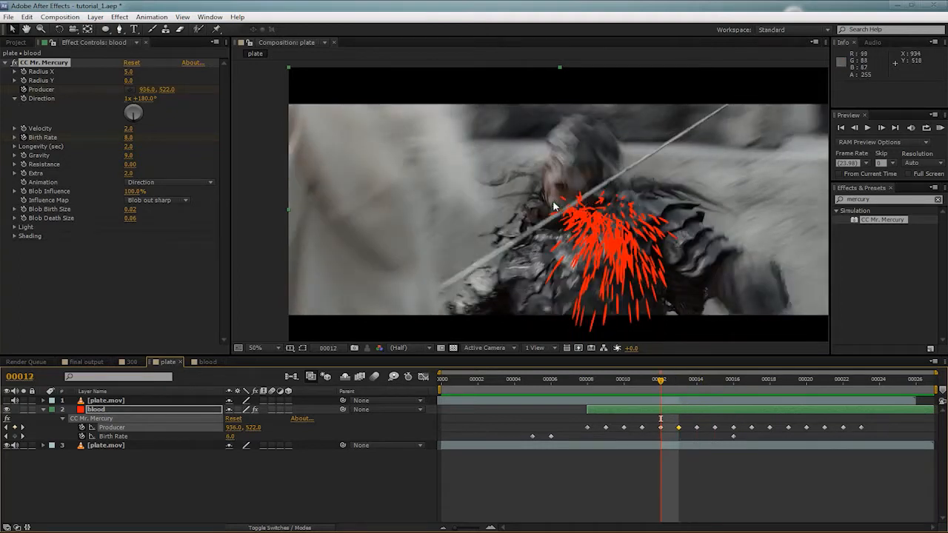
{"action": "key", "text": "Page_Up"}
{"action": "mouse_move", "coordinate": [567, 214]}
{"action": "left_mouse_down"}
{"action": "mouse_move", "coordinate": [549, 230]}
{"action": "mouse_move", "coordinate": [557, 219]}
{"action": "left_mouse_up"}
Step: Step forward, re-key the spray source on the neck at frame 15, and RAM preview the result
{"action": "key", "text": "Page_Down"}
{"action": "key", "text": "Page_Down"}
{"action": "key", "text": "Page_Down"}
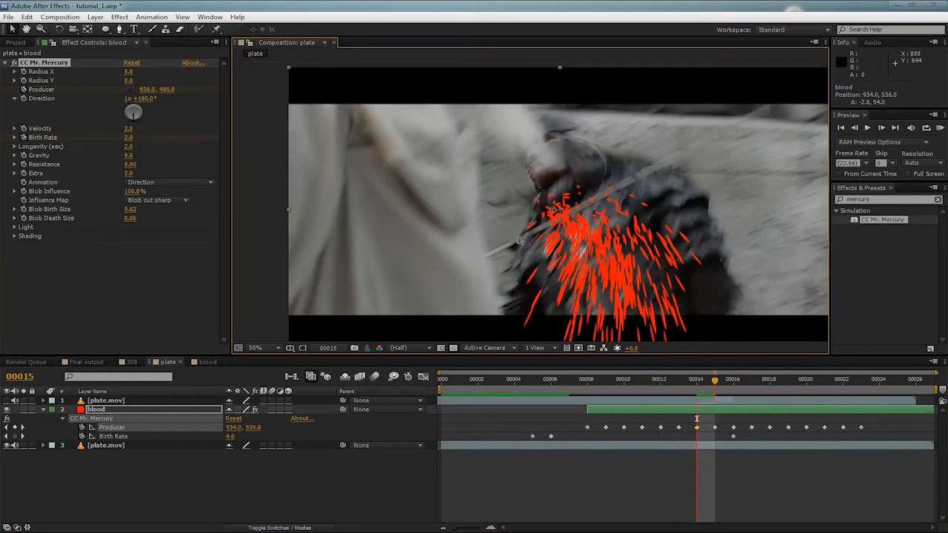
{"action": "key", "text": "Page_Down"}
{"action": "mouse_move", "coordinate": [554, 209]}
{"action": "left_mouse_down"}
{"action": "mouse_move", "coordinate": [552, 246]}
{"action": "mouse_move", "coordinate": [546, 223]}
{"action": "left_mouse_up"}
{"action": "key", "text": "Page_Down"}
{"action": "key", "text": "Page_Down"}
{"action": "key", "text": "Page_Down"}
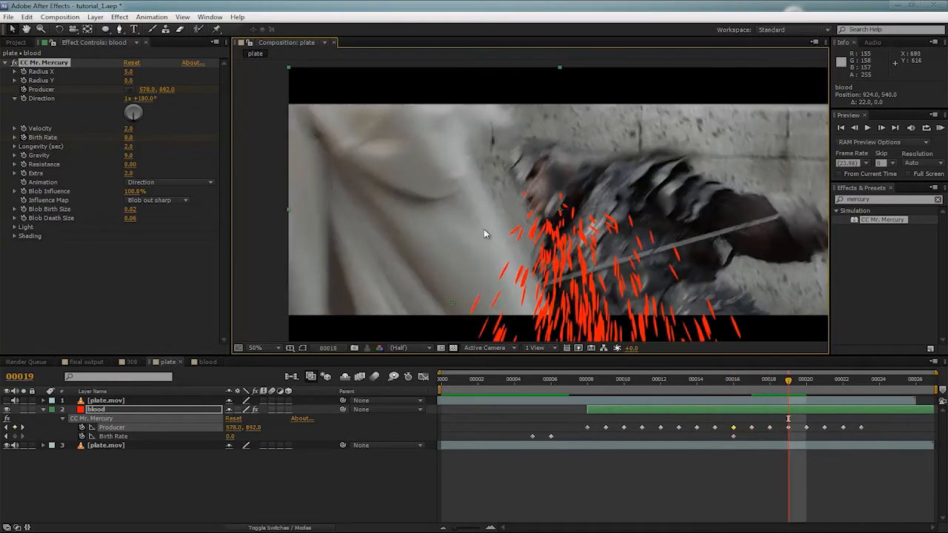
{"action": "key", "text": "KP_0"}
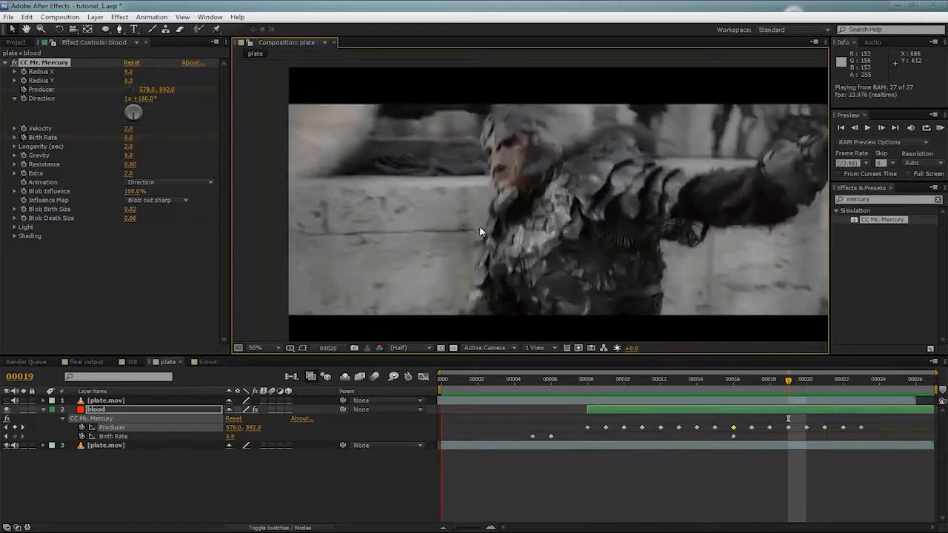
Step: Stop the preview and, with CC Mr. Mercury selected, step back frame by frame to frame 9
{"action": "key", "text": "space"}
{"action": "key", "text": "Page_Up"}
{"action": "key", "text": "Page_Up"}
{"action": "key", "text": "Page_Up"}
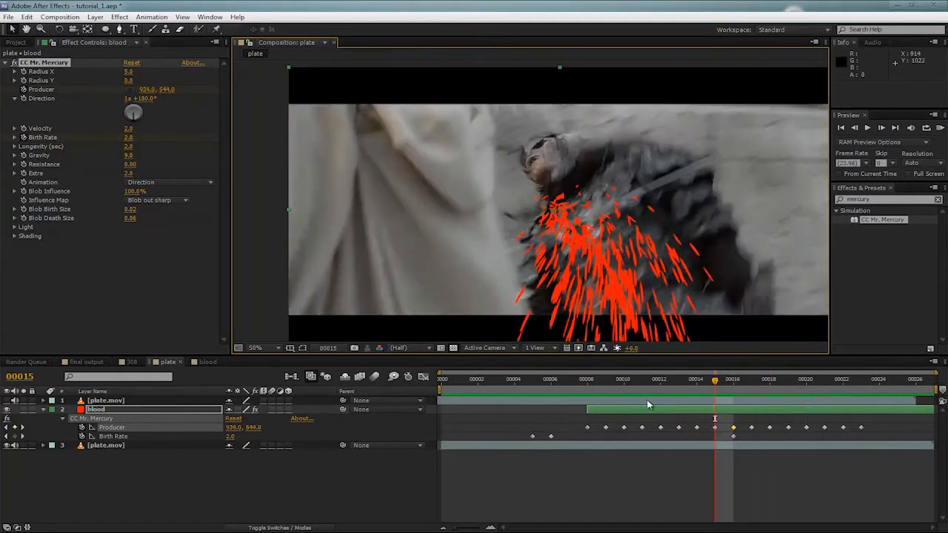
{"action": "key", "text": "Page_Down"}
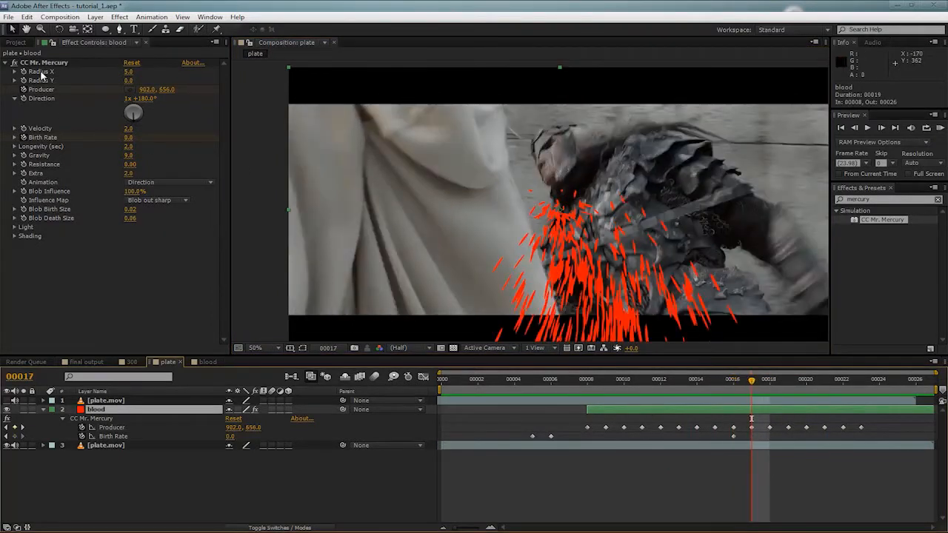
{"action": "left_click", "coordinate": [43, 63]}
{"action": "key", "text": "Page_Up"}
{"action": "key", "text": "Page_Down"}
{"action": "key", "text": "Page_Up"}
{"action": "key", "text": "Page_Up"}
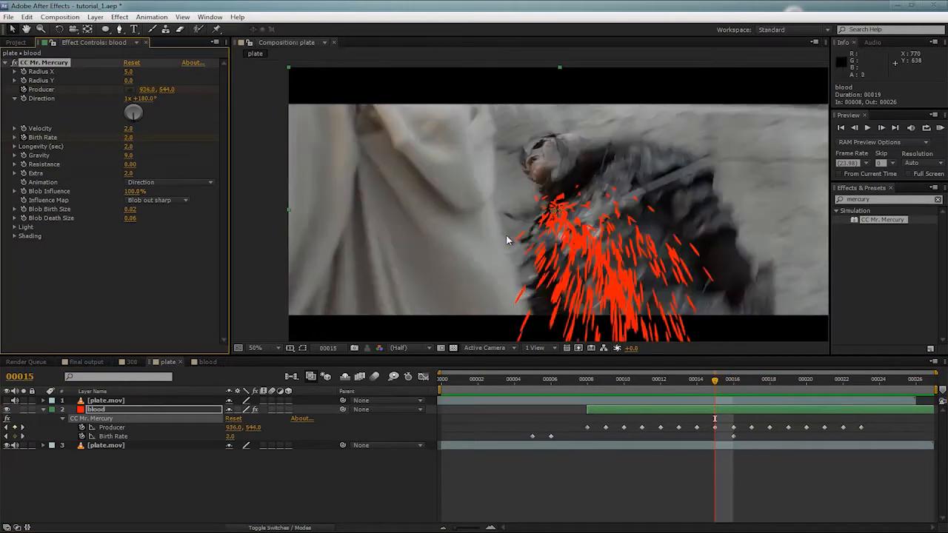
{"action": "key", "text": "Page_Up"}
{"action": "key", "text": "Page_Down"}
{"action": "key", "text": "Page_Up"}
{"action": "key", "text": "Page_Up"}
{"action": "key", "text": "Page_Up"}
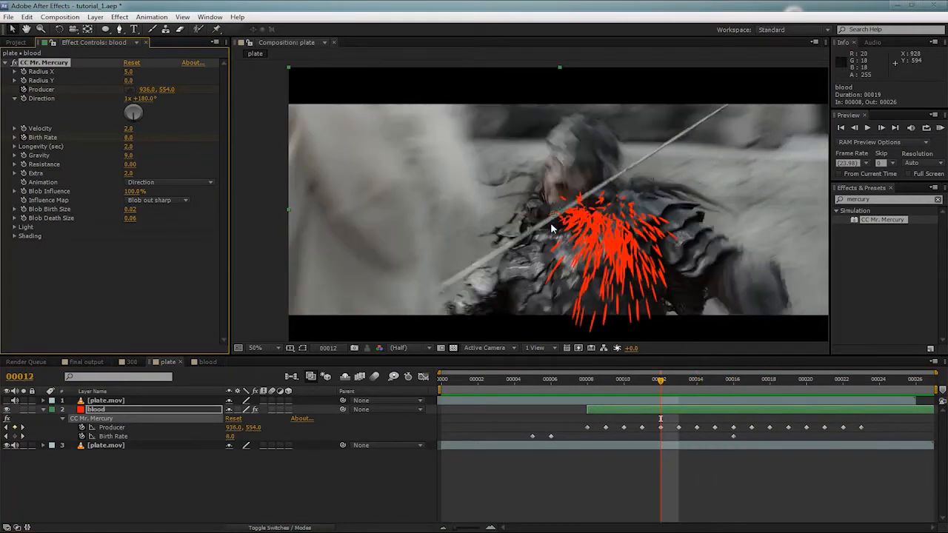
{"action": "key", "text": "Page_Up"}
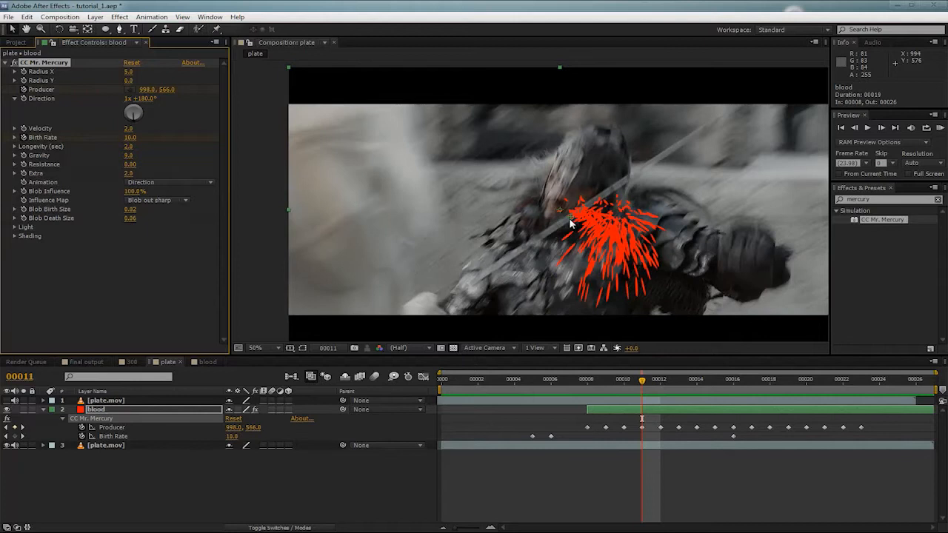
{"action": "key", "text": "Page_Up"}
{"action": "key", "text": "Page_Up"}
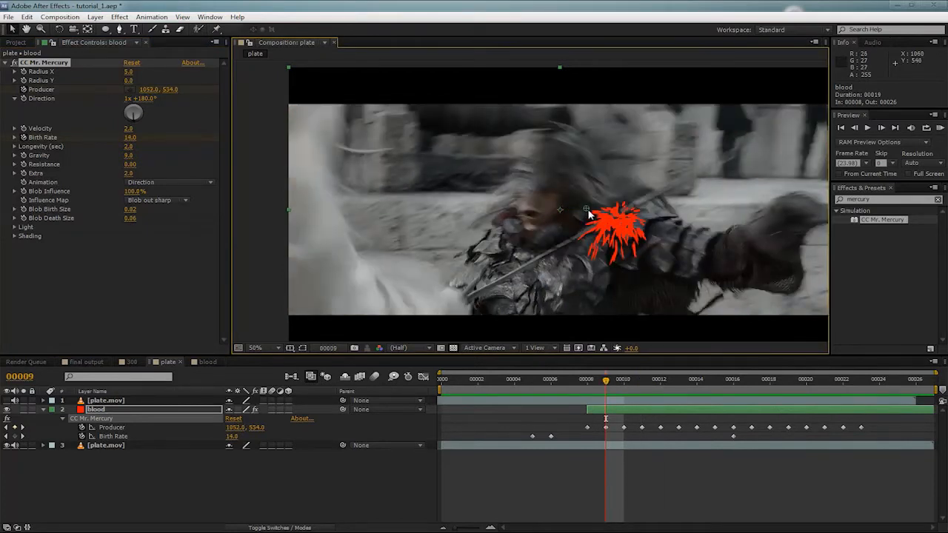
Step: Nudge the Producer point on frames 9 and 11, undoing one bad reposition with Ctrl+Z
{"action": "left_click_drag", "start_coordinate": [590, 214], "coordinate": [590, 221]}
{"action": "key", "text": "Page_Down"}
{"action": "key", "text": "Page_Down"}
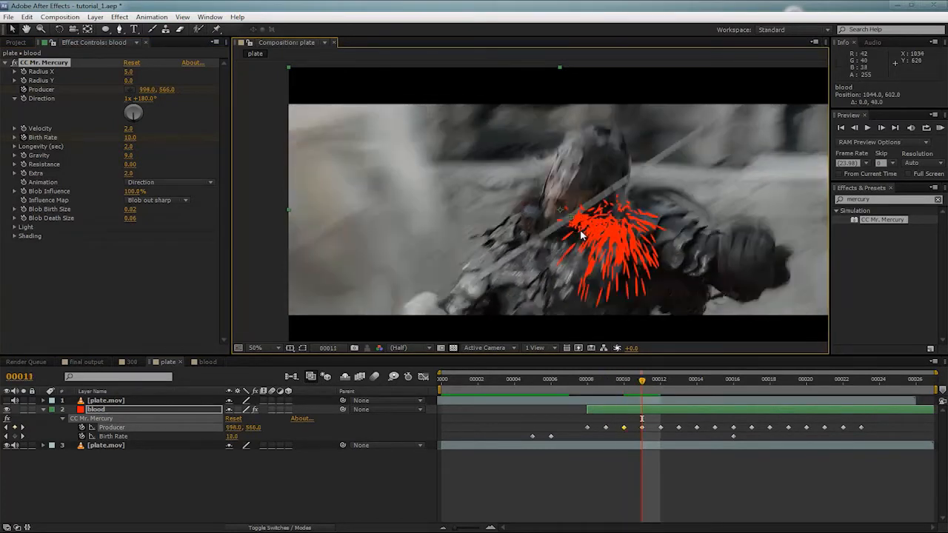
{"action": "key", "text": "Page_Down"}
{"action": "mouse_move", "coordinate": [574, 231]}
{"action": "left_mouse_down"}
{"action": "mouse_move", "coordinate": [549, 240]}
{"action": "mouse_move", "coordinate": [542, 215]}
{"action": "mouse_move", "coordinate": [553, 225]}
{"action": "mouse_move", "coordinate": [543, 230]}
{"action": "left_mouse_up"}
{"action": "key", "text": "Page_Down"}
{"action": "key", "text": "Page_Down"}
{"action": "key", "text": "ctrl+z"}
{"action": "key", "text": "Page_Up"}
{"action": "key", "text": "Page_Down"}
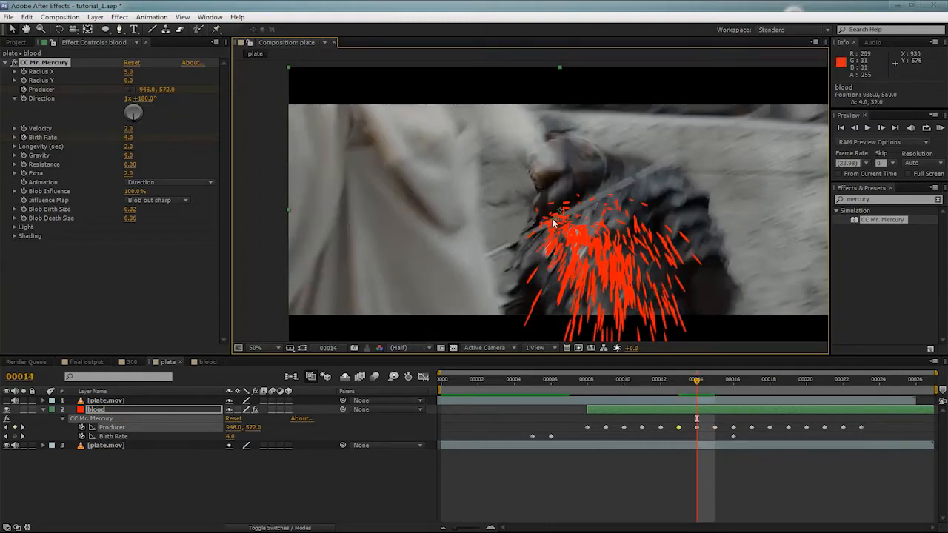
{"action": "key", "text": "Page_Down"}
{"action": "key", "text": "Page_Down"}
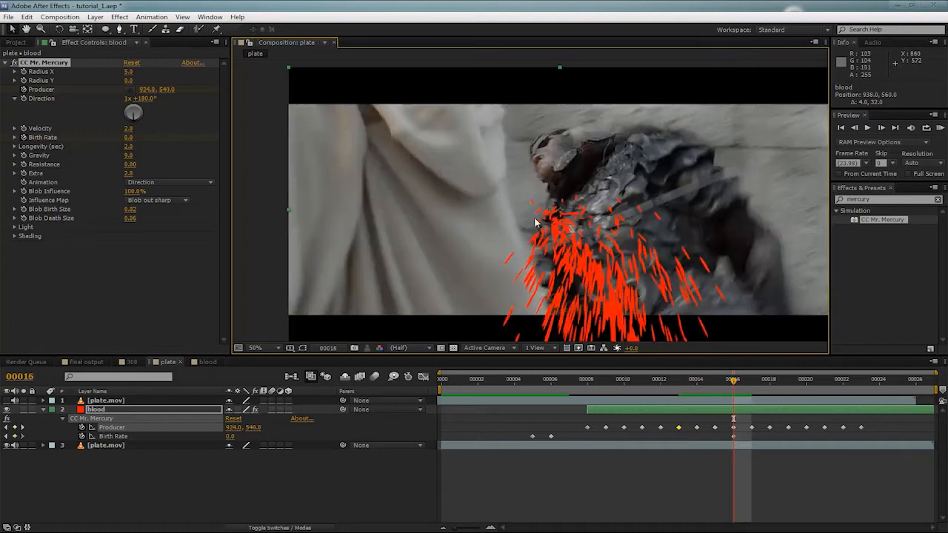
{"action": "key", "text": "Page_Down"}
{"action": "key", "text": "Page_Down"}
{"action": "key", "text": "Page_Down"}
{"action": "key", "text": "Page_Down"}
{"action": "key", "text": "Page_Down"}
{"action": "key", "text": "Page_Down"}
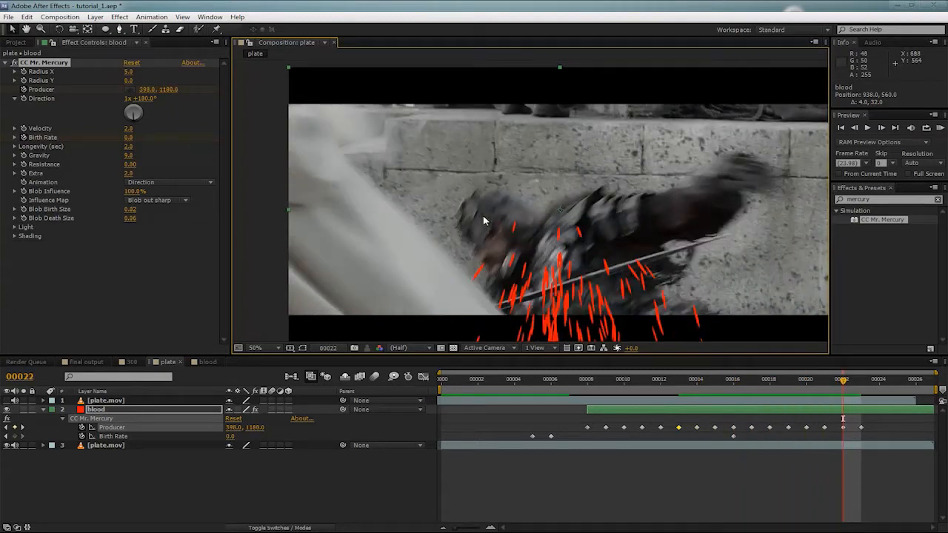
Step: RAM preview the spray, stop at frame 18 and scrub back to frame 16
{"action": "key", "text": "KP_0"}
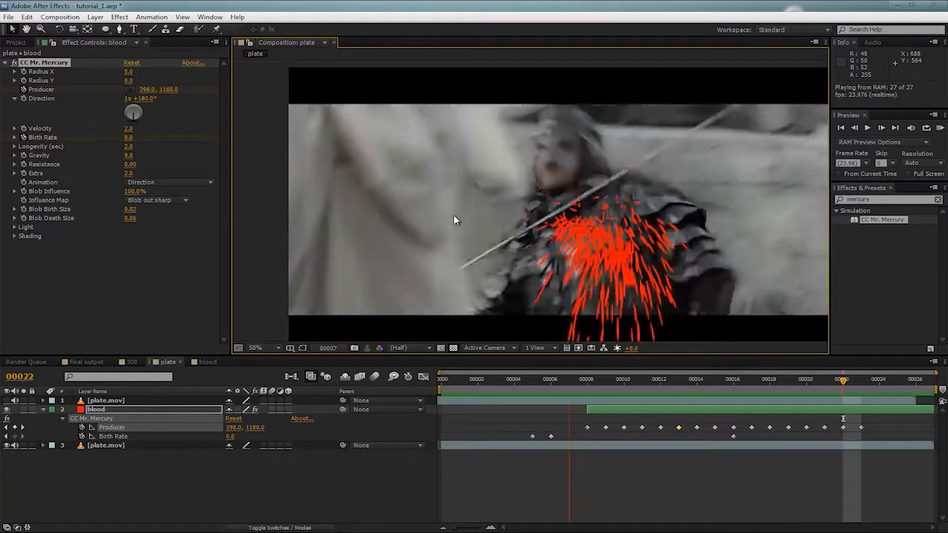
{"action": "left_click", "coordinate": [770, 382]}
{"action": "left_click_drag", "start_coordinate": [774, 387], "coordinate": [727, 390]}
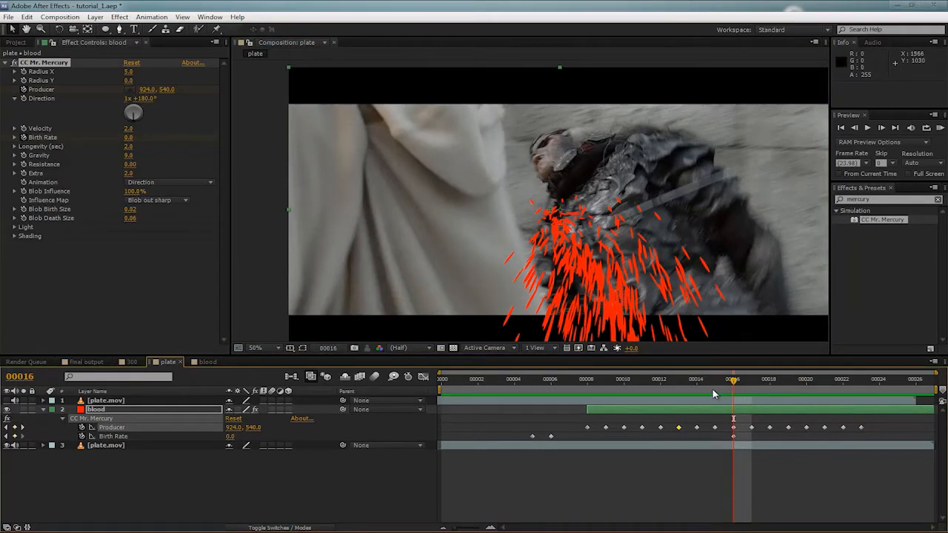
Step: Reposition the Producer point onto the neck on frames 15, 16 and 17, then RAM preview
{"action": "key", "text": "Page_Up"}
{"action": "key", "text": "Page_Up"}
{"action": "key", "text": "Page_Up"}
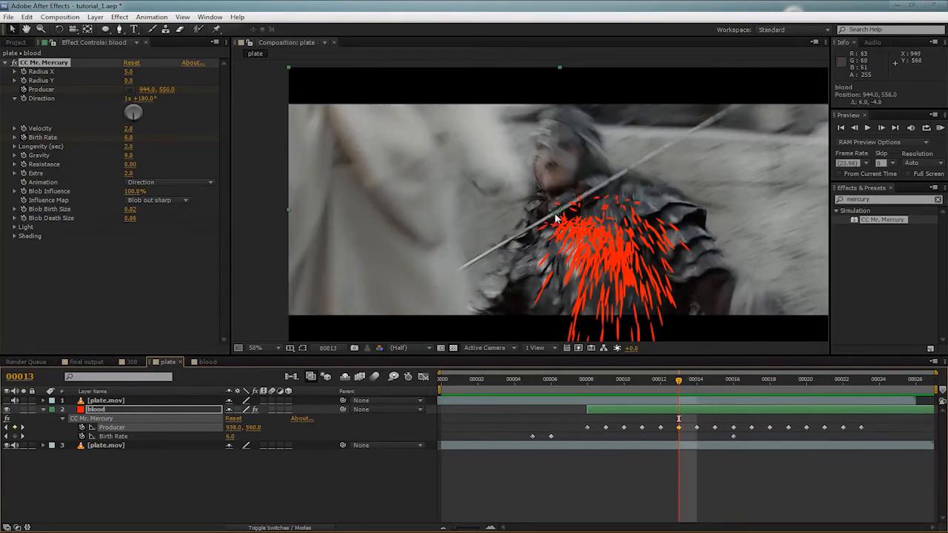
{"action": "key", "text": "Page_Down"}
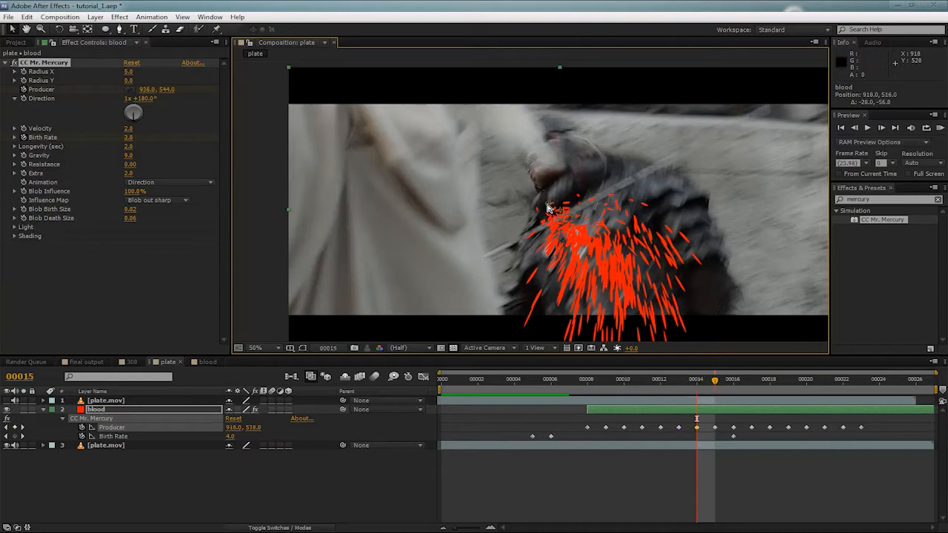
{"action": "key", "text": "Page_Down"}
{"action": "left_click", "coordinate": [544, 208]}
{"action": "key", "text": "Page_Down"}
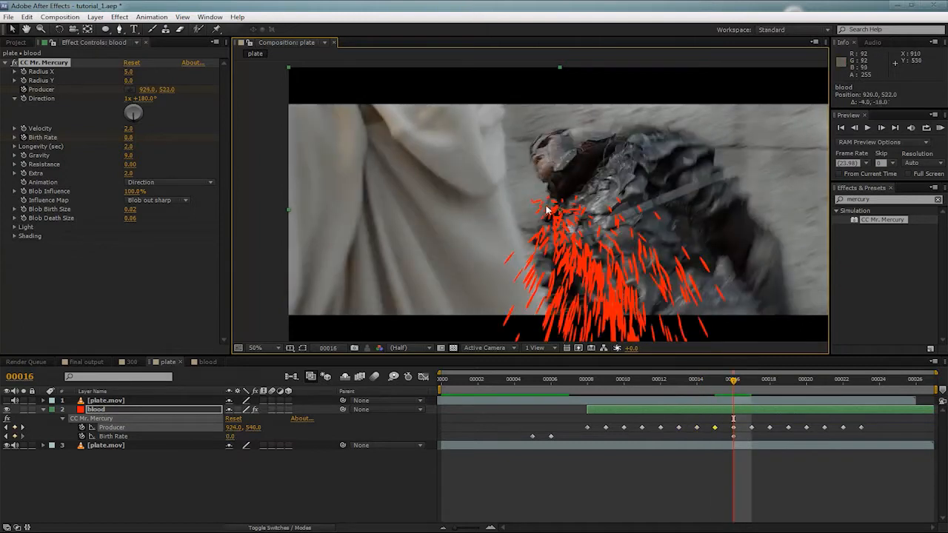
{"action": "left_click", "coordinate": [546, 226]}
{"action": "key", "text": "Page_Down"}
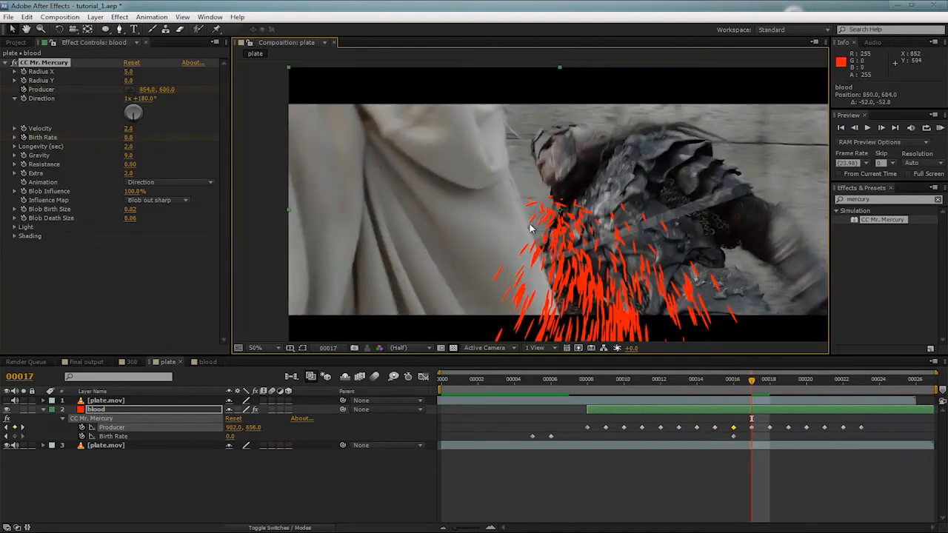
{"action": "left_click", "coordinate": [532, 267]}
{"action": "key", "text": "Page_Down"}
{"action": "key", "text": "KP_0"}
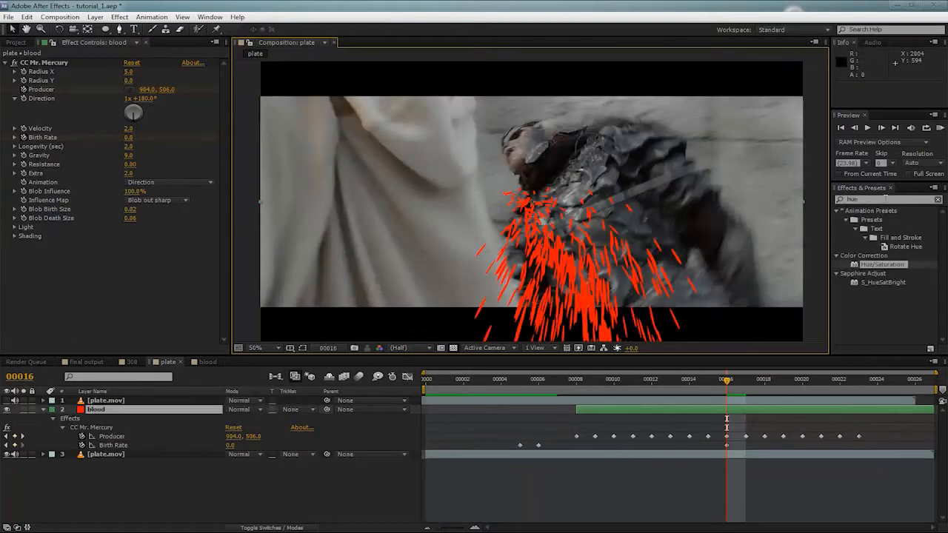
Step: Apply Radial Blur to the blood layer with its Center expression pick-whipped to the Mercury Producer
{"action": "left_click", "coordinate": [886, 199]}
{"action": "type", "text": "radial"}
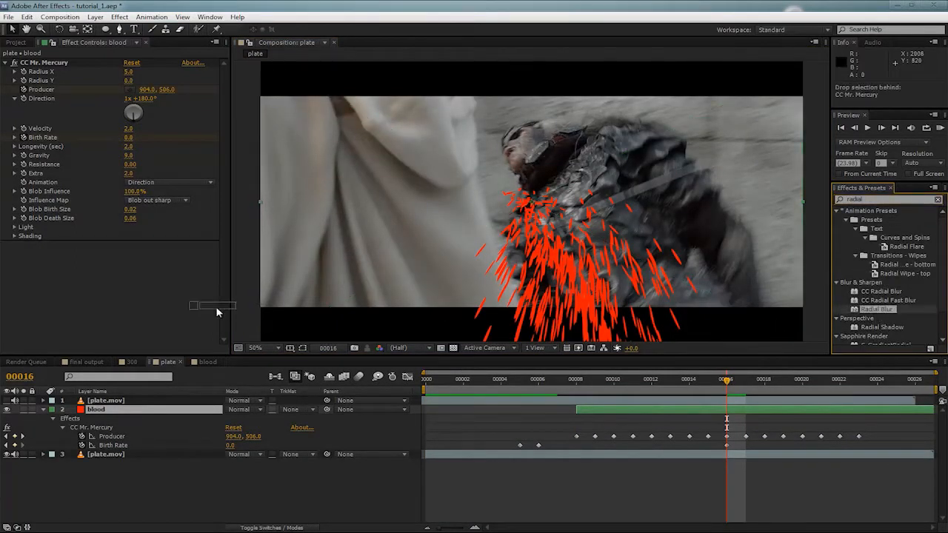
{"action": "left_click_drag", "start_coordinate": [869, 311], "coordinate": [207, 310]}
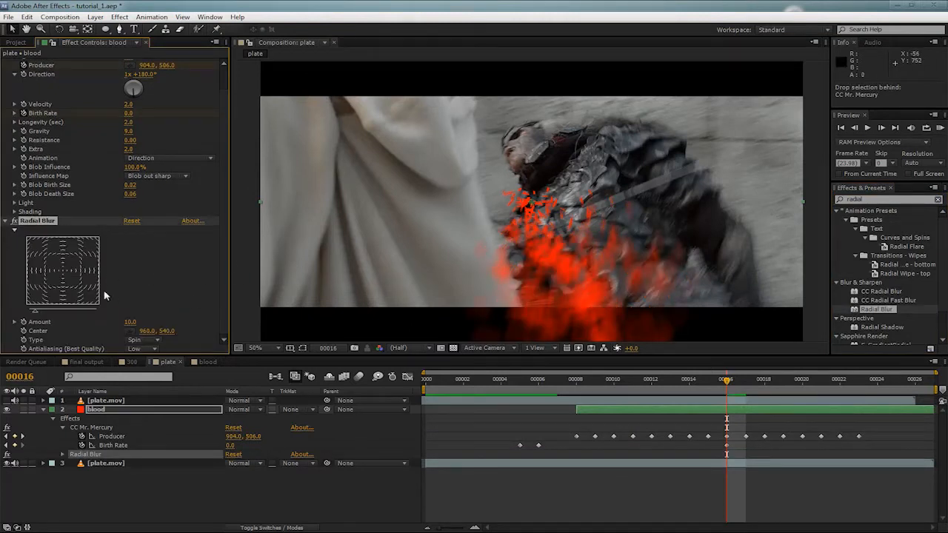
{"action": "left_click", "coordinate": [23, 332], "text": "alt"}
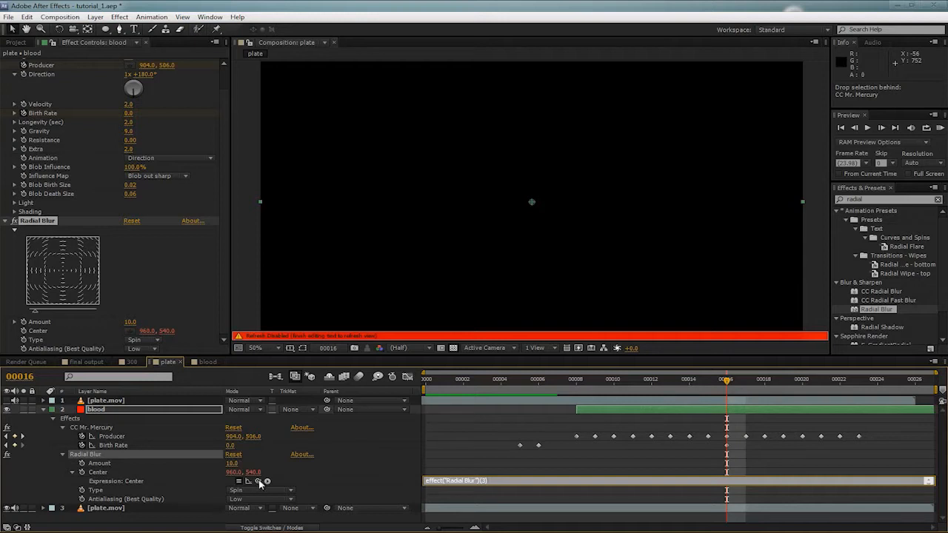
{"action": "mouse_move", "coordinate": [259, 484]}
{"action": "left_mouse_down"}
{"action": "mouse_move", "coordinate": [64, 116]}
{"action": "mouse_move", "coordinate": [59, 66]}
{"action": "left_mouse_up"}
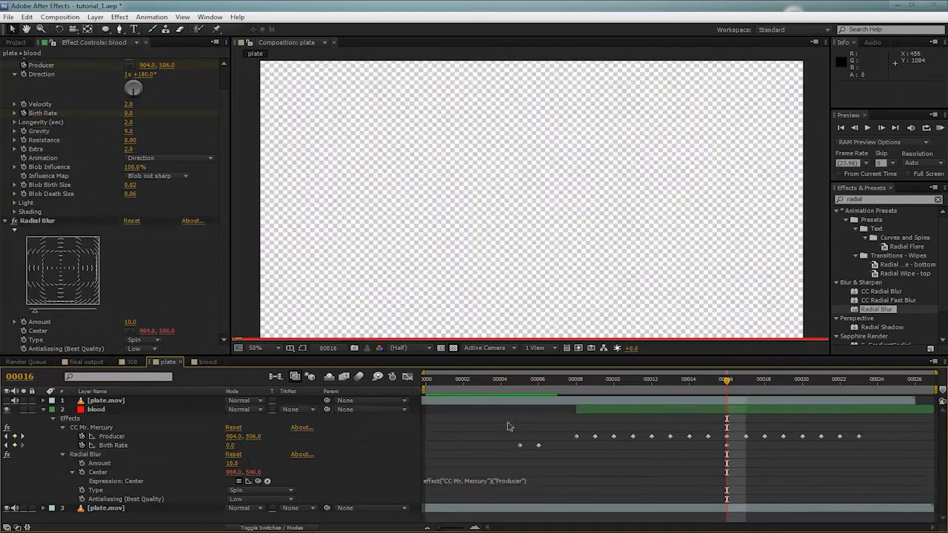
{"action": "left_click", "coordinate": [519, 381]}
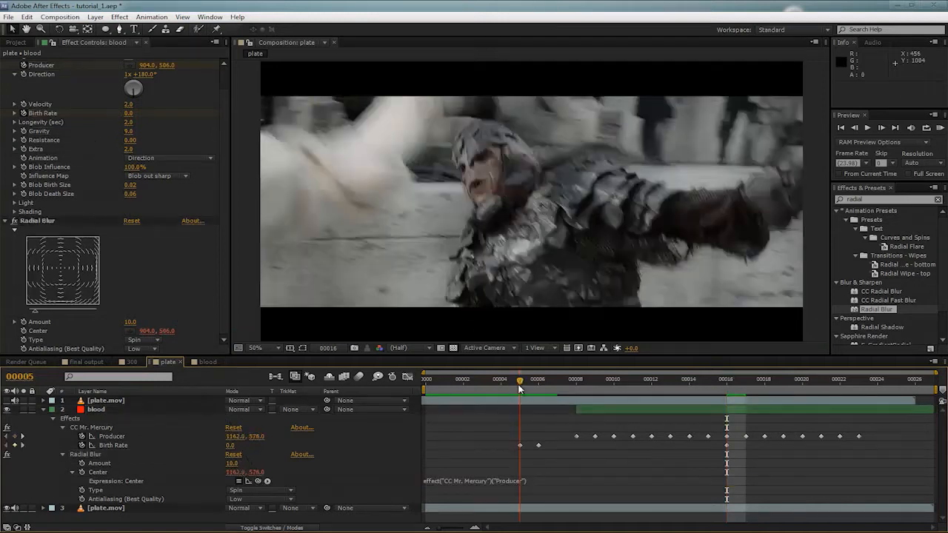
{"action": "left_click_drag", "start_coordinate": [520, 383], "coordinate": [764, 397]}
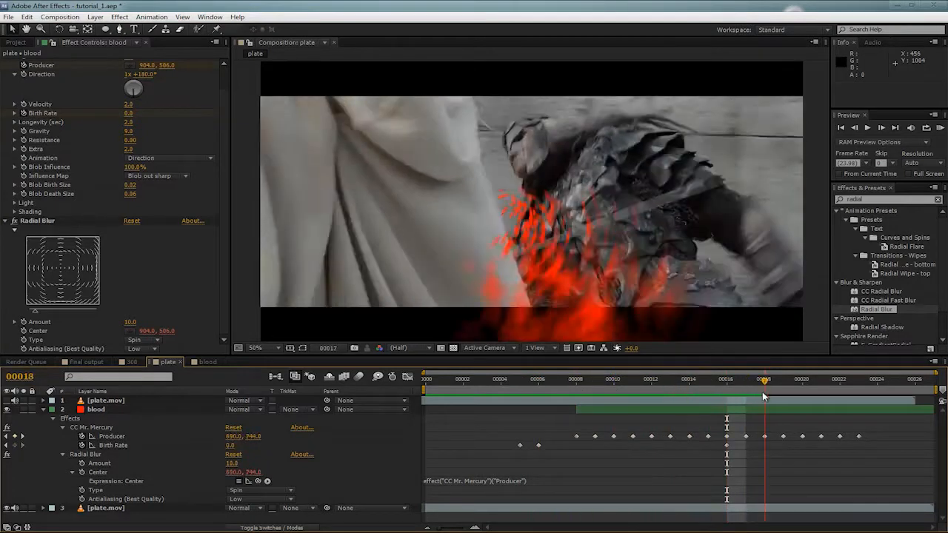
{"action": "mouse_move", "coordinate": [764, 397]}
{"action": "left_mouse_down"}
{"action": "mouse_move", "coordinate": [916, 394]}
{"action": "mouse_move", "coordinate": [653, 403]}
{"action": "left_mouse_up"}
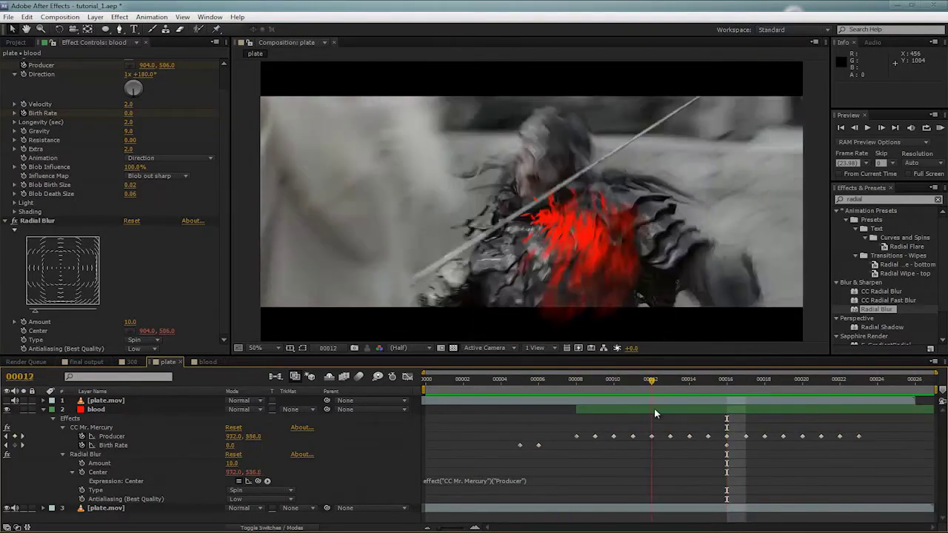
Step: Set Radial Blur Antialiasing to High and Type to Zoom, then preview and step back through frames
{"action": "left_click", "coordinate": [135, 350]}
{"action": "left_click", "coordinate": [140, 372]}
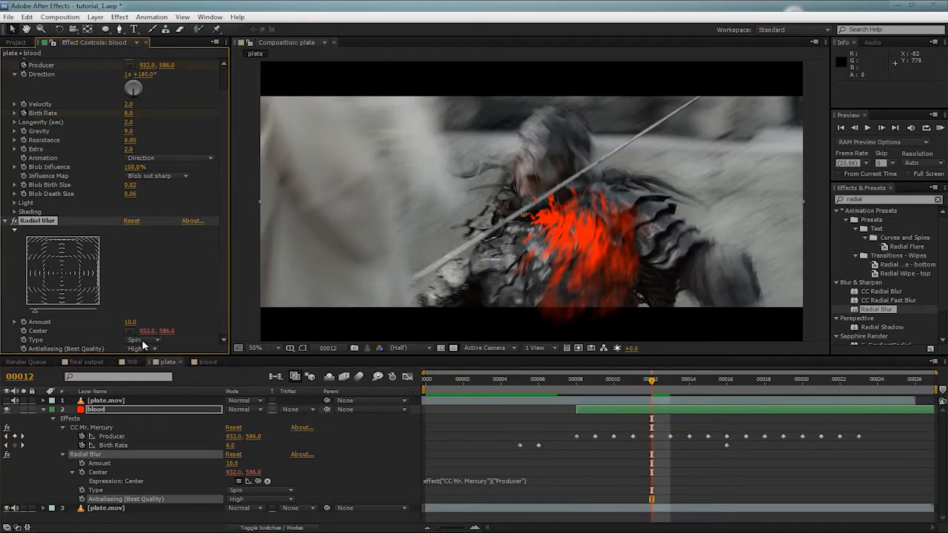
{"action": "left_click", "coordinate": [143, 340]}
{"action": "left_click", "coordinate": [141, 362]}
{"action": "key", "text": "KP_0"}
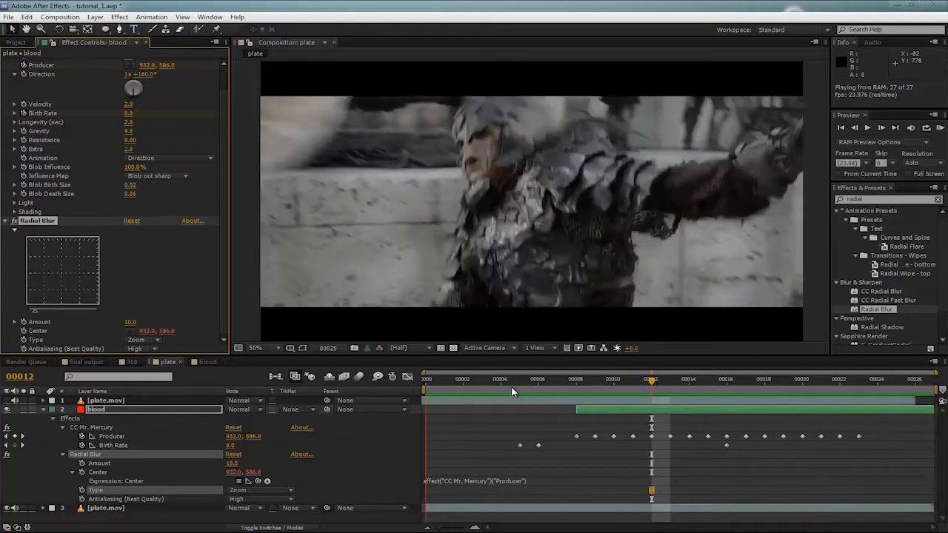
{"action": "key", "text": "space"}
{"action": "left_click", "coordinate": [583, 390]}
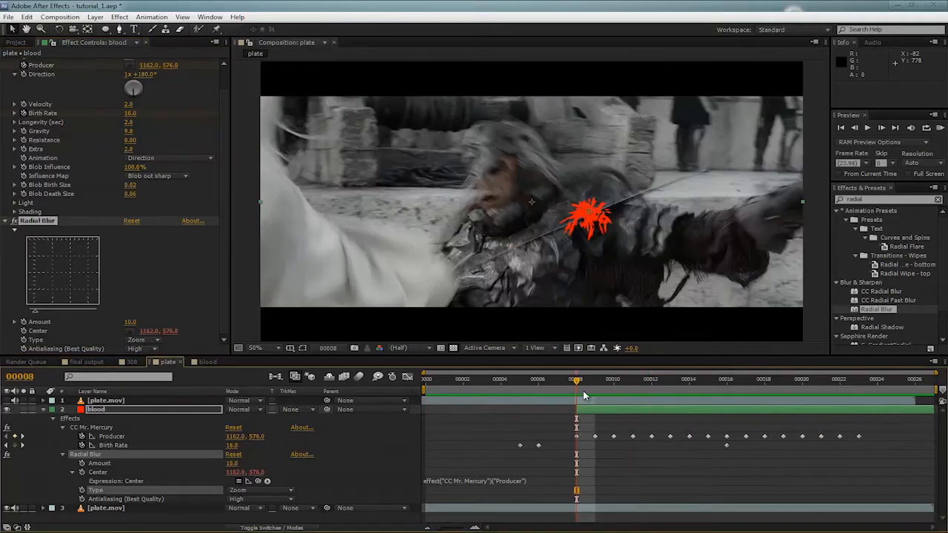
{"action": "key", "text": "Page_Down"}
{"action": "key", "text": "Page_Down"}
Step: Return to frame 8, select CC Mr. Mercury and move the emitter onto the neck on frames 9 and 11
{"action": "key", "text": "Page_Up"}
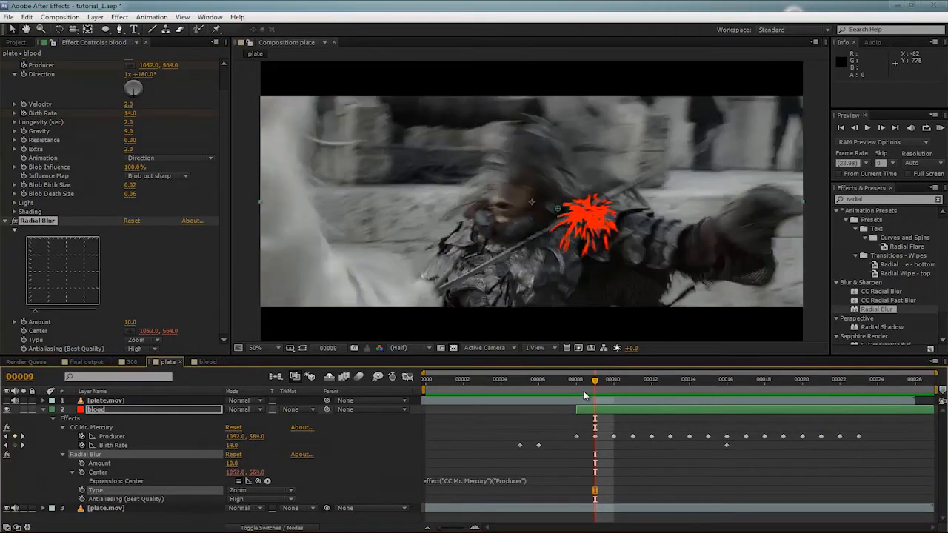
{"action": "key", "text": "Page_Down"}
{"action": "key", "text": "Page_Down"}
{"action": "key", "text": "Page_Down"}
{"action": "key", "text": "Page_Up"}
{"action": "key", "text": "Page_Up"}
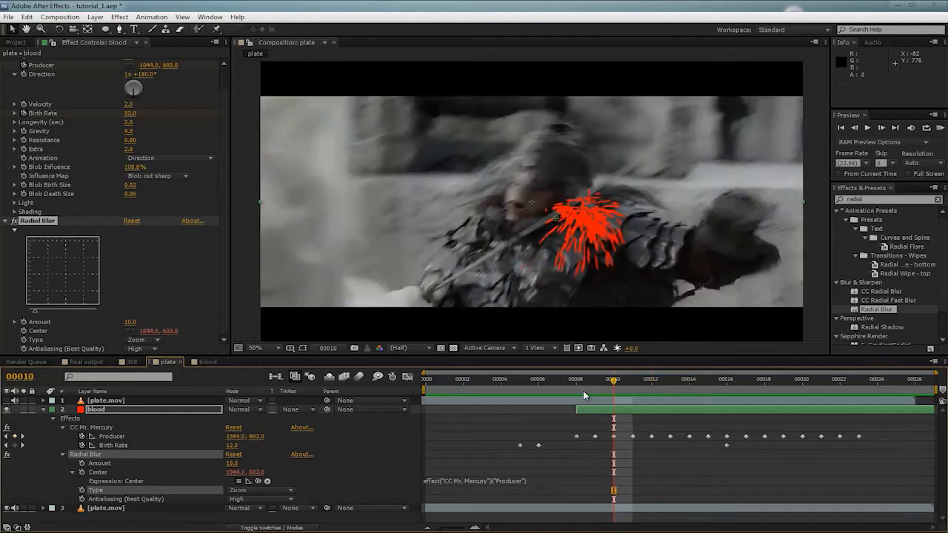
{"action": "key", "text": "Page_Up"}
{"action": "key", "text": "Page_Up"}
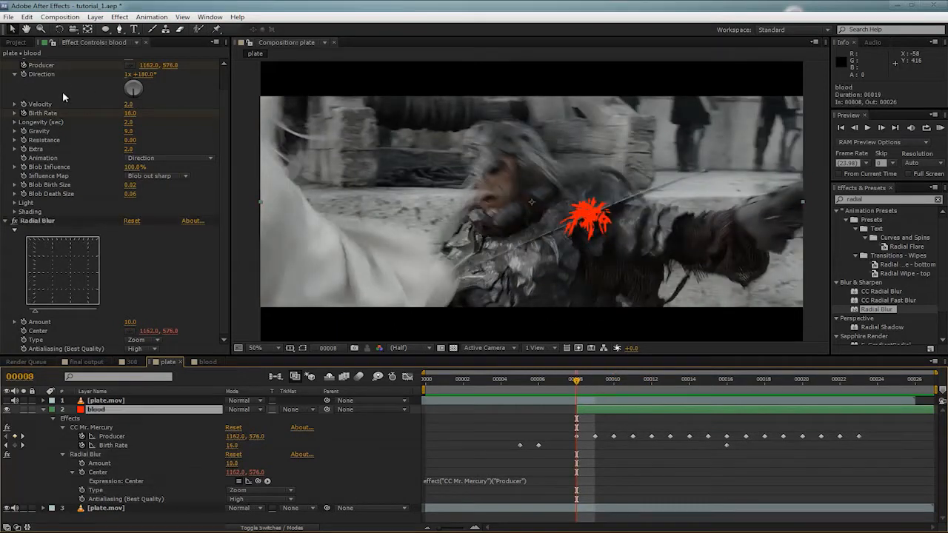
{"action": "scroll", "coordinate": [62, 91], "scroll_direction": "up", "scroll_amount": 1}
{"action": "left_click", "coordinate": [46, 62]}
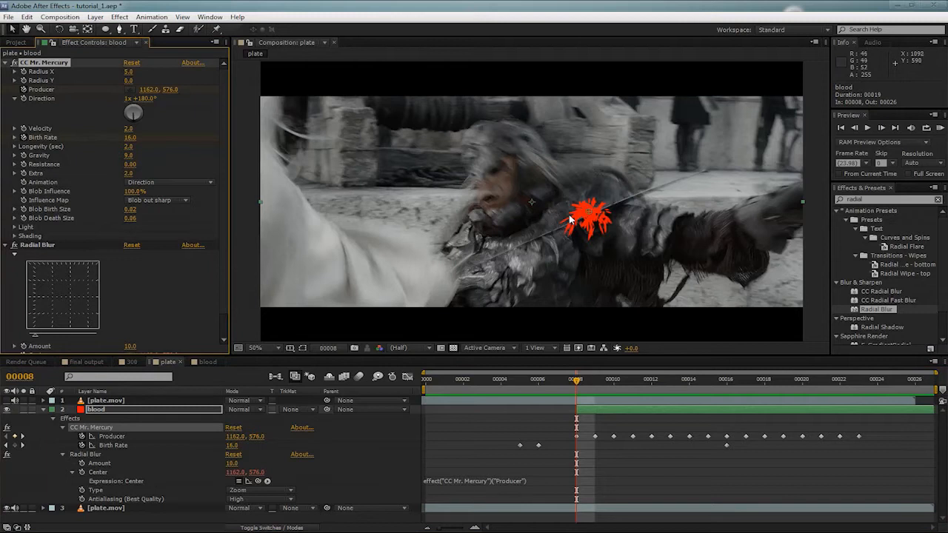
{"action": "key", "text": "Page_Down"}
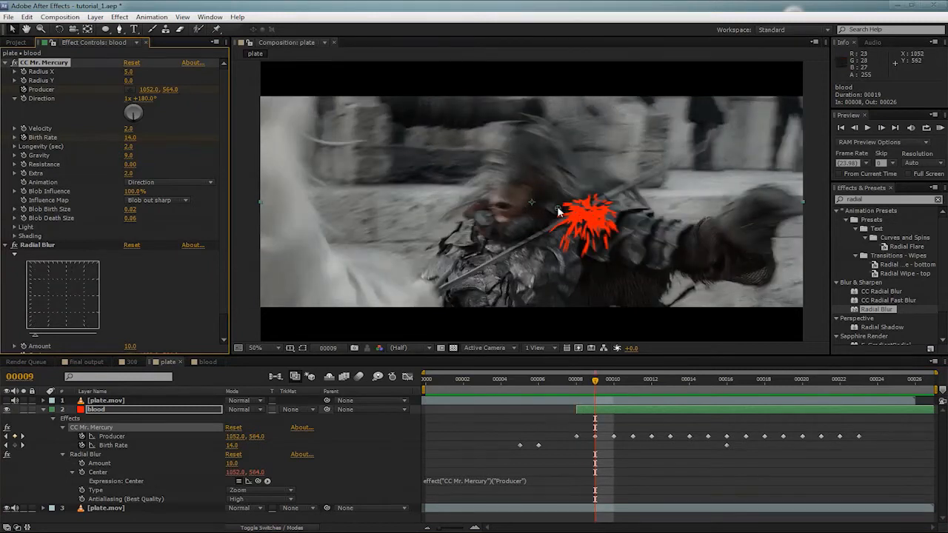
{"action": "left_click_drag", "start_coordinate": [558, 212], "coordinate": [570, 210]}
{"action": "key", "text": "Page_Up"}
{"action": "key", "text": "Page_Down"}
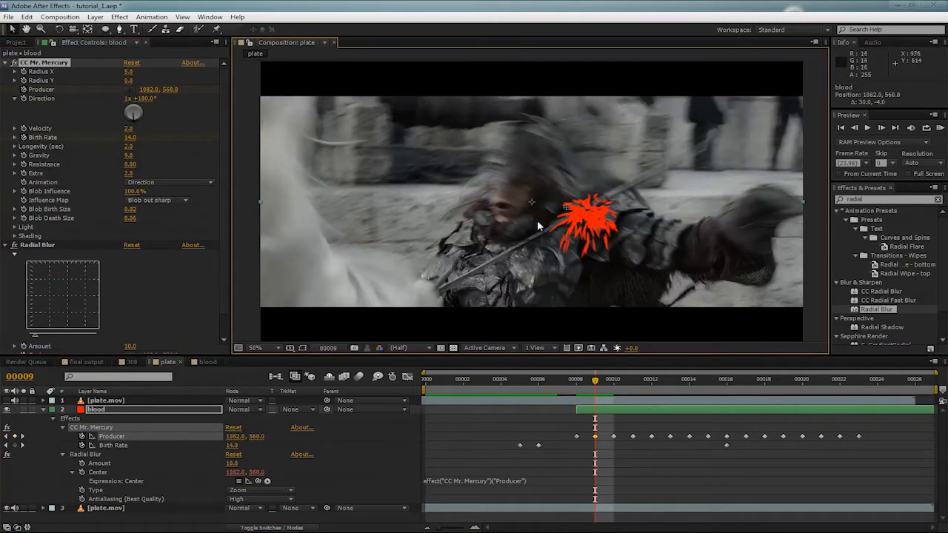
{"action": "key", "text": "Page_Down"}
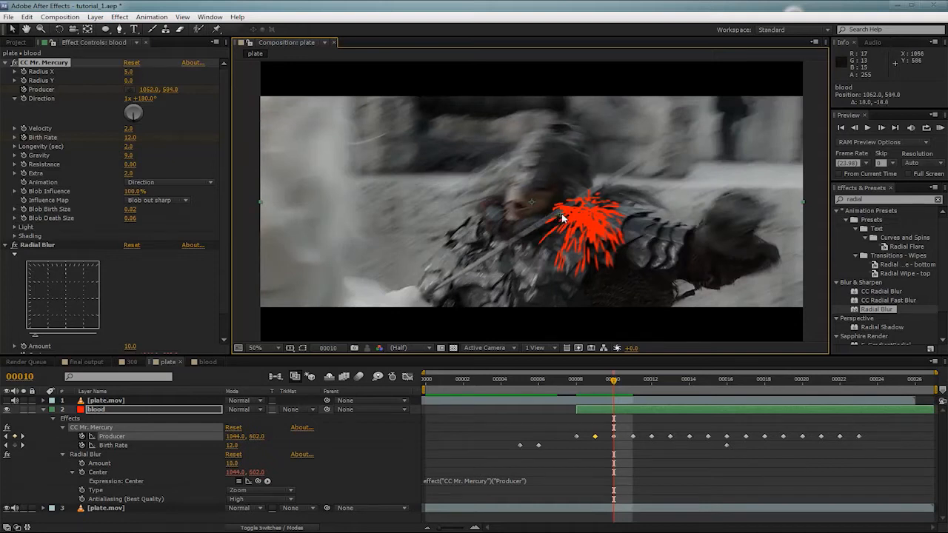
{"action": "key", "text": "Page_Down"}
{"action": "mouse_move", "coordinate": [561, 217]}
{"action": "left_mouse_down"}
{"action": "mouse_move", "coordinate": [540, 227]}
{"action": "mouse_move", "coordinate": [525, 219]}
{"action": "mouse_move", "coordinate": [535, 210]}
{"action": "mouse_move", "coordinate": [518, 195]}
{"action": "left_mouse_up"}
{"action": "key", "text": "Page_Down"}
{"action": "key", "text": "Page_Down"}
{"action": "key", "text": "Page_Down"}
{"action": "key", "text": "Page_Down"}
{"action": "key", "text": "Page_Down"}
{"action": "key", "text": "Page_Down"}
Step: RAM preview the spray, stop it and go back to frame 9
{"action": "key", "text": "KP_0"}
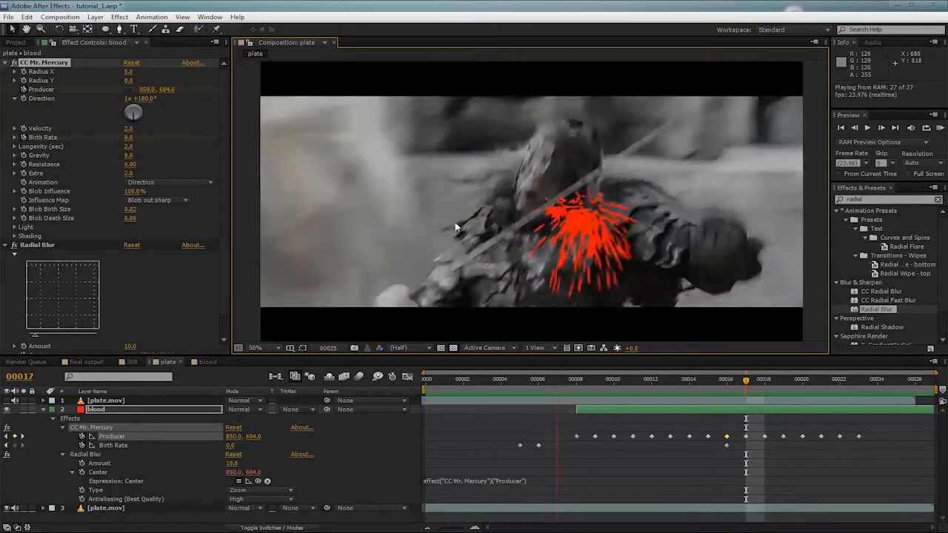
{"action": "left_click", "coordinate": [582, 378]}
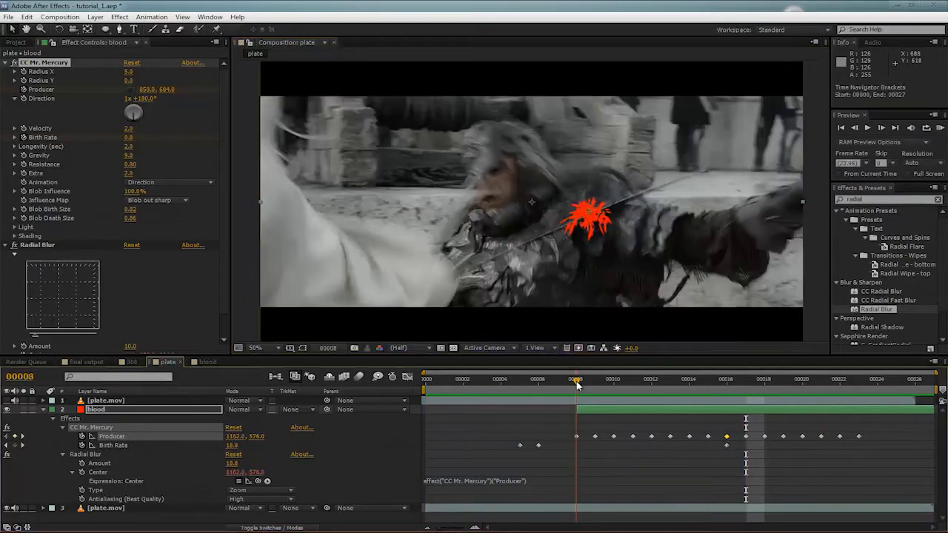
{"action": "key", "text": "Page_Up"}
{"action": "key", "text": "Page_Down"}
{"action": "key", "text": "Page_Down"}
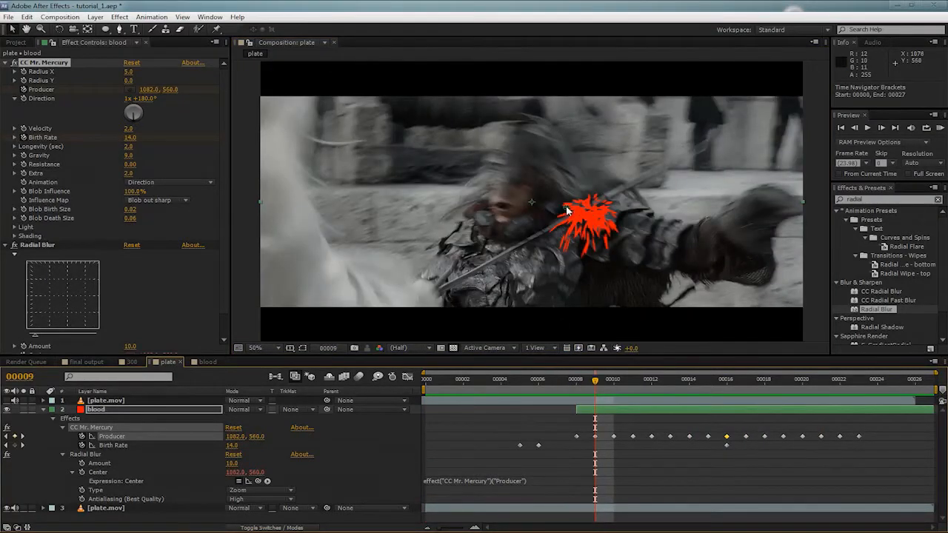
Step: Place the emitter on the neck at each of frames 9 through 15, then RAM preview
{"action": "left_click", "coordinate": [567, 212]}
{"action": "key", "text": "Page_Down"}
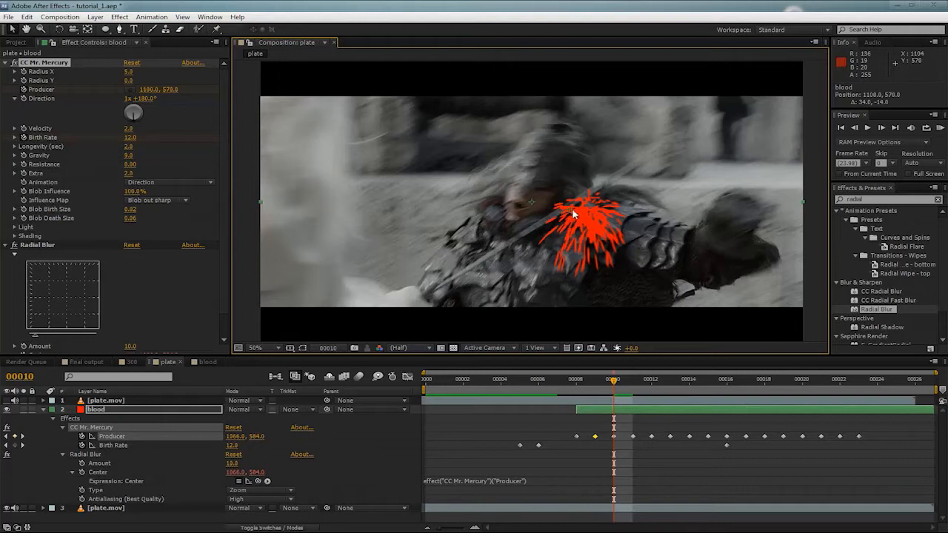
{"action": "left_click", "coordinate": [551, 214]}
{"action": "key", "text": "Page_Down"}
{"action": "left_click", "coordinate": [558, 212]}
{"action": "key", "text": "Page_Down"}
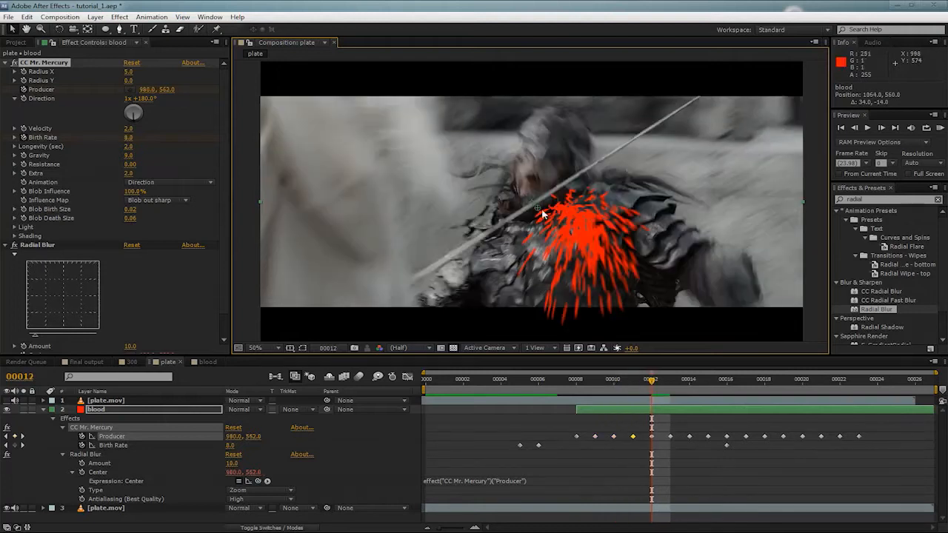
{"action": "left_click", "coordinate": [536, 211]}
{"action": "key", "text": "Page_Down"}
{"action": "left_click", "coordinate": [546, 200]}
{"action": "key", "text": "Page_Down"}
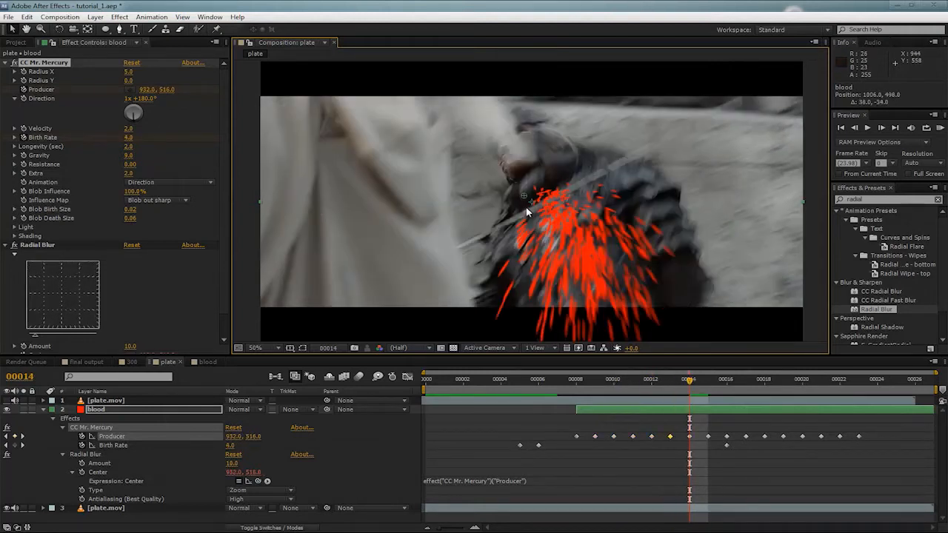
{"action": "left_click", "coordinate": [525, 198]}
{"action": "key", "text": "Page_Down"}
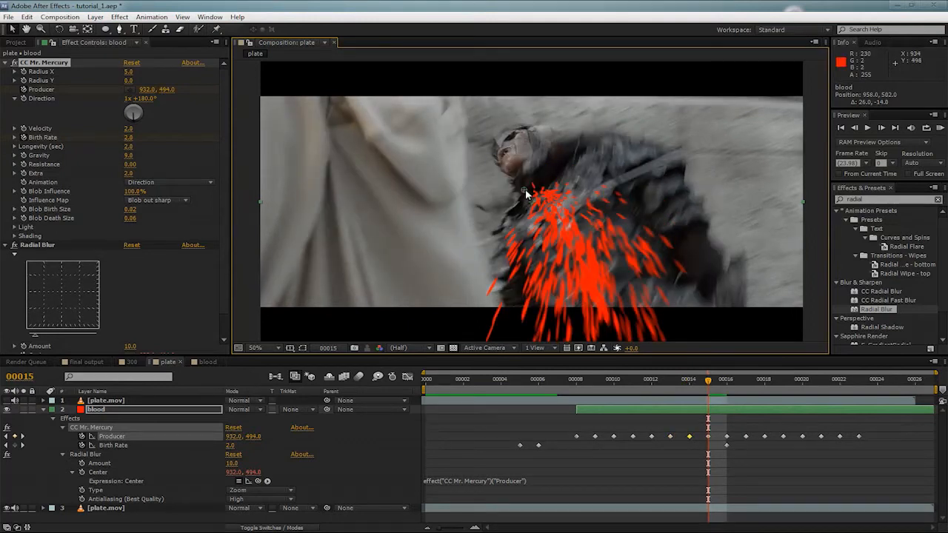
{"action": "left_click", "coordinate": [528, 195]}
{"action": "key", "text": "Page_Down"}
{"action": "key", "text": "Page_Down"}
{"action": "key", "text": "KP_0"}
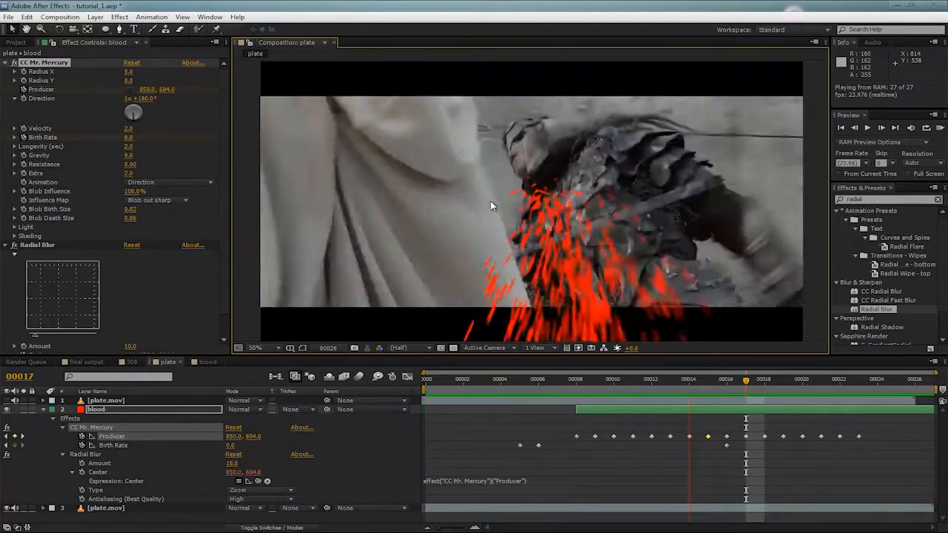
Step: Shift both Birth Rate keyframes one frame later from frame 8 and preview the new timing
{"action": "key", "text": "space"}
{"action": "left_click", "coordinate": [569, 388]}
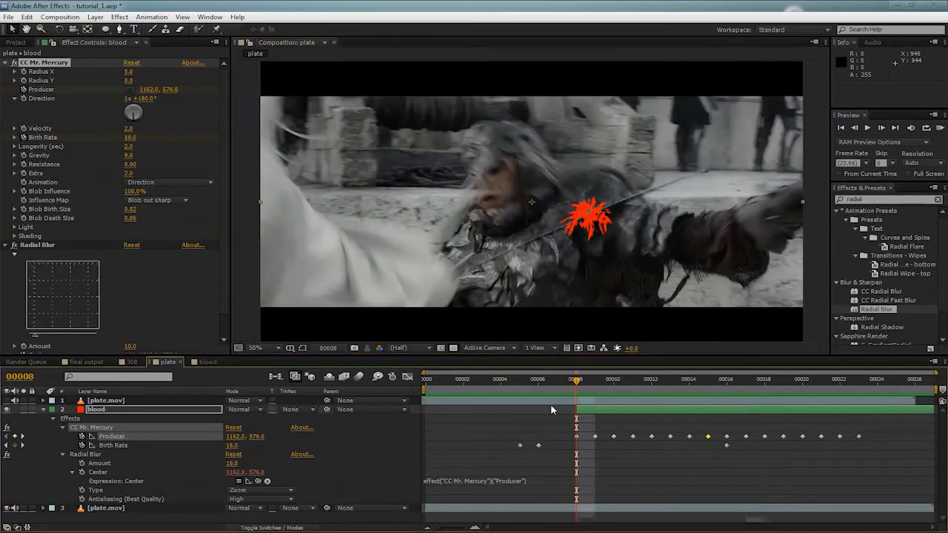
{"action": "left_click_drag", "start_coordinate": [511, 437], "coordinate": [553, 448]}
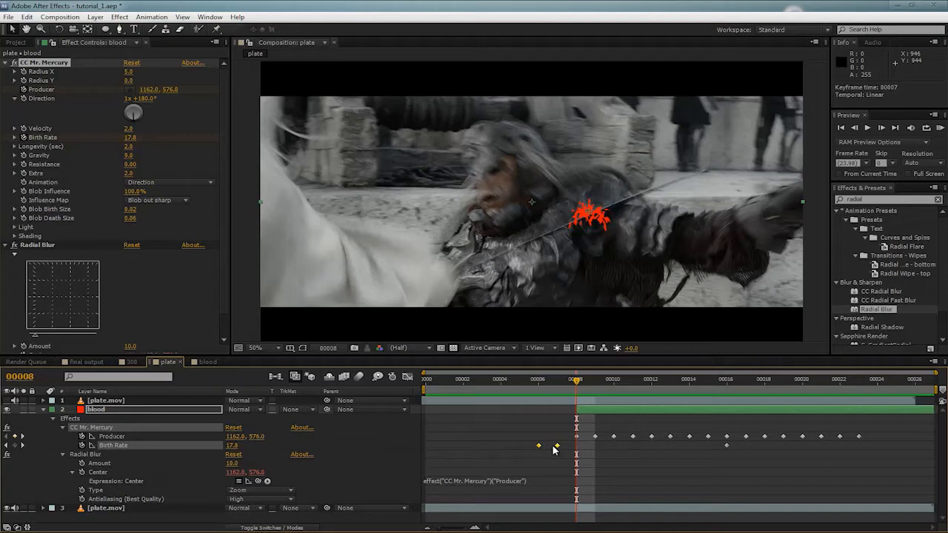
{"action": "key", "text": "space"}
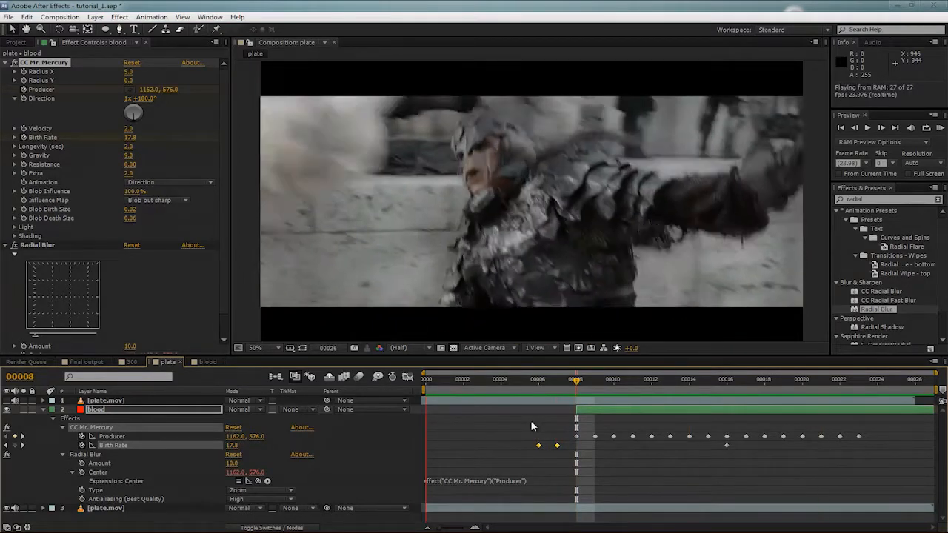
{"action": "key", "text": "space"}
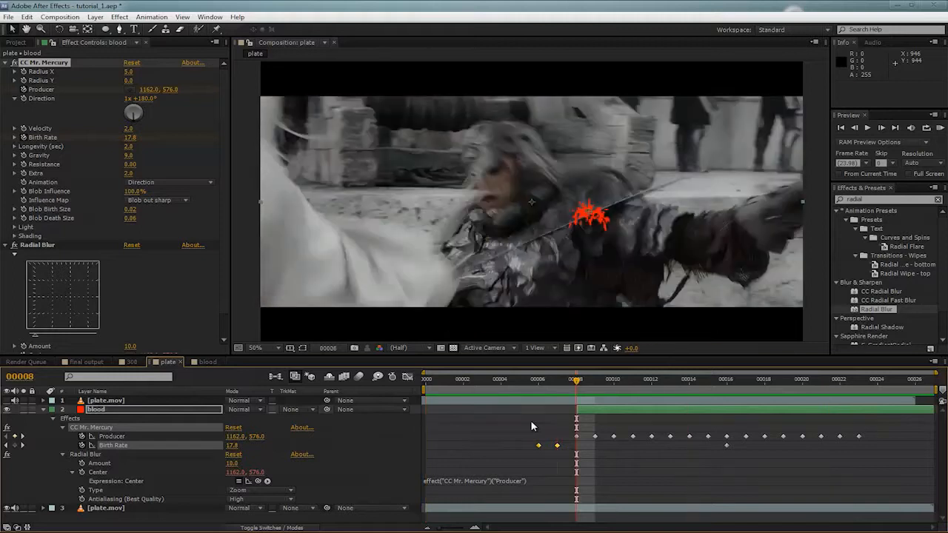
Step: Move the spray origin up onto the neck at frames 8–9 and step forward to check it
{"action": "left_click_drag", "start_coordinate": [587, 215], "coordinate": [612, 207]}
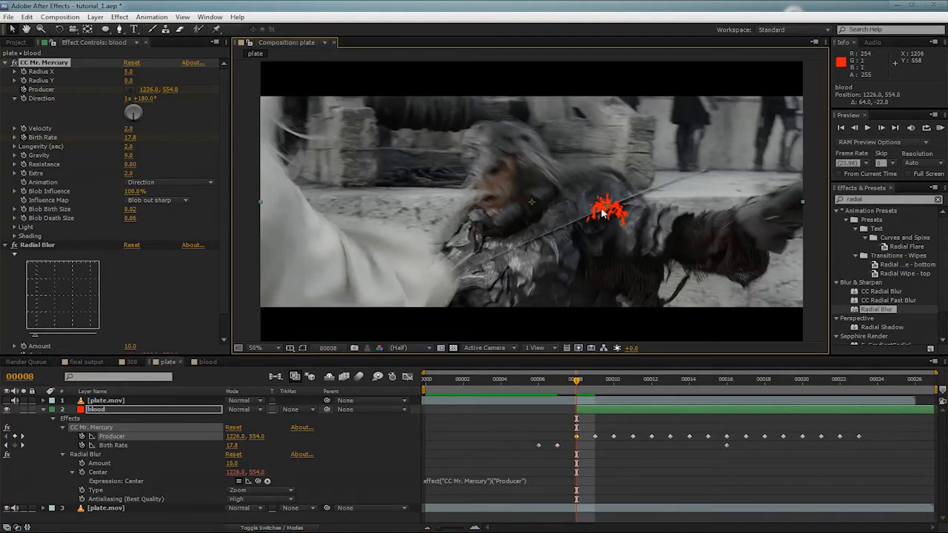
{"action": "mouse_move", "coordinate": [605, 204]}
{"action": "left_mouse_down"}
{"action": "mouse_move", "coordinate": [623, 213]}
{"action": "mouse_move", "coordinate": [619, 204]}
{"action": "left_mouse_up"}
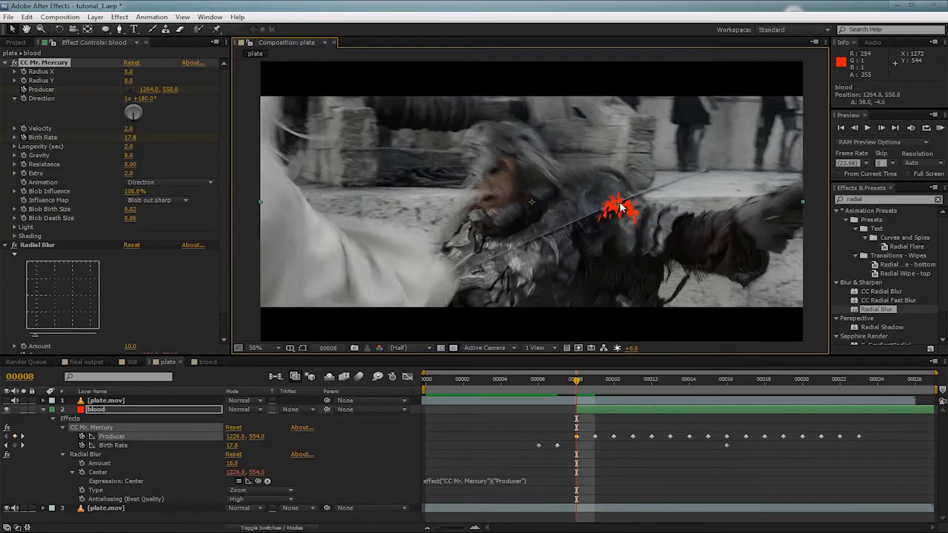
{"action": "key", "text": "Page_Down"}
{"action": "key", "text": "Page_Up"}
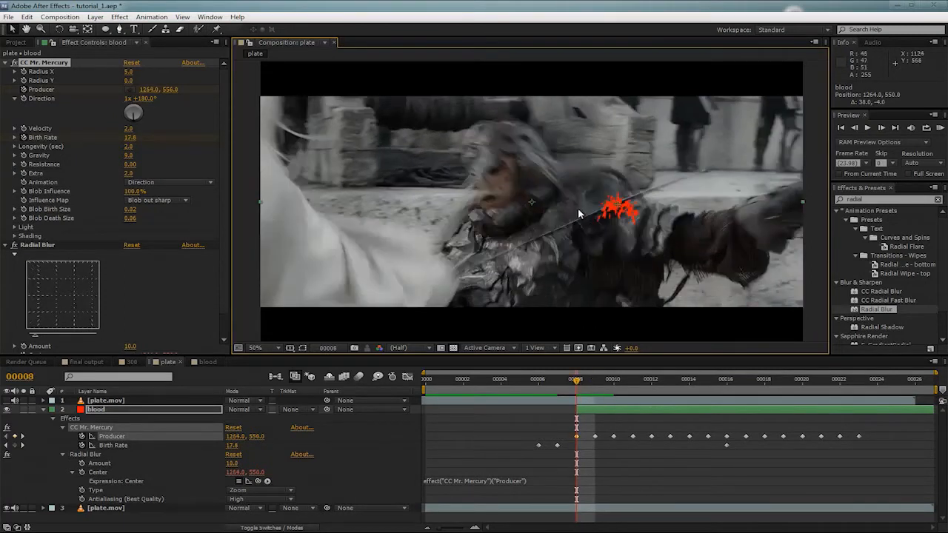
{"action": "left_click_drag", "start_coordinate": [614, 206], "coordinate": [609, 203]}
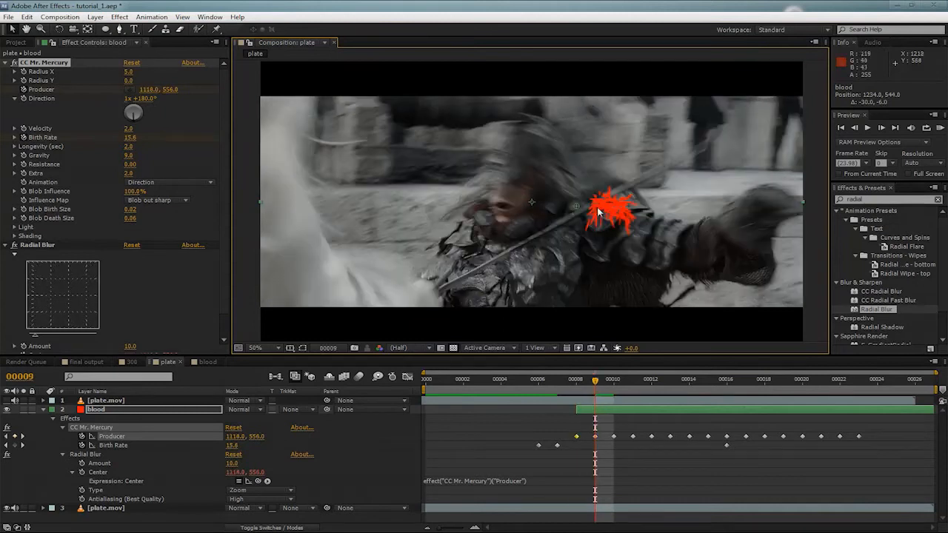
{"action": "key", "text": "Page_Down"}
{"action": "key", "text": "Page_Down"}
{"action": "key", "text": "Page_Down"}
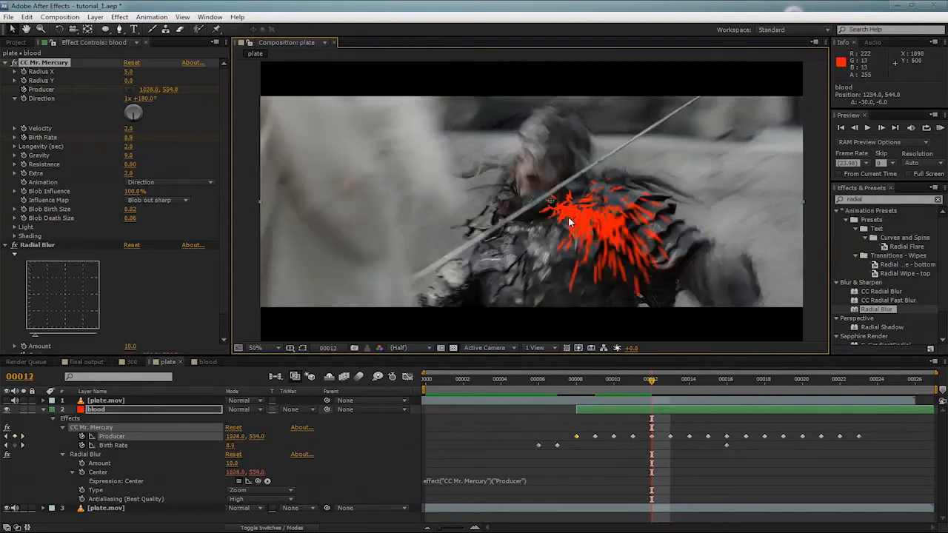
{"action": "key", "text": "Page_Down"}
{"action": "key", "text": "Page_Down"}
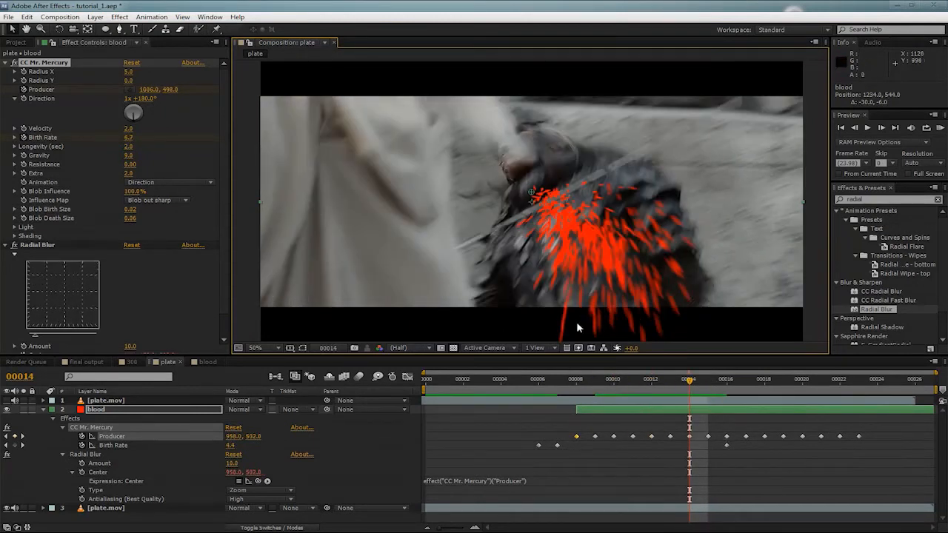
Step: Scrub from frame 8 through the shot to review the spray
{"action": "left_click", "coordinate": [574, 381]}
{"action": "mouse_move", "coordinate": [575, 381]}
{"action": "left_mouse_down"}
{"action": "mouse_move", "coordinate": [688, 383]}
{"action": "mouse_move", "coordinate": [558, 391]}
{"action": "mouse_move", "coordinate": [879, 389]}
{"action": "mouse_move", "coordinate": [561, 394]}
{"action": "mouse_move", "coordinate": [576, 394]}
{"action": "left_mouse_up"}
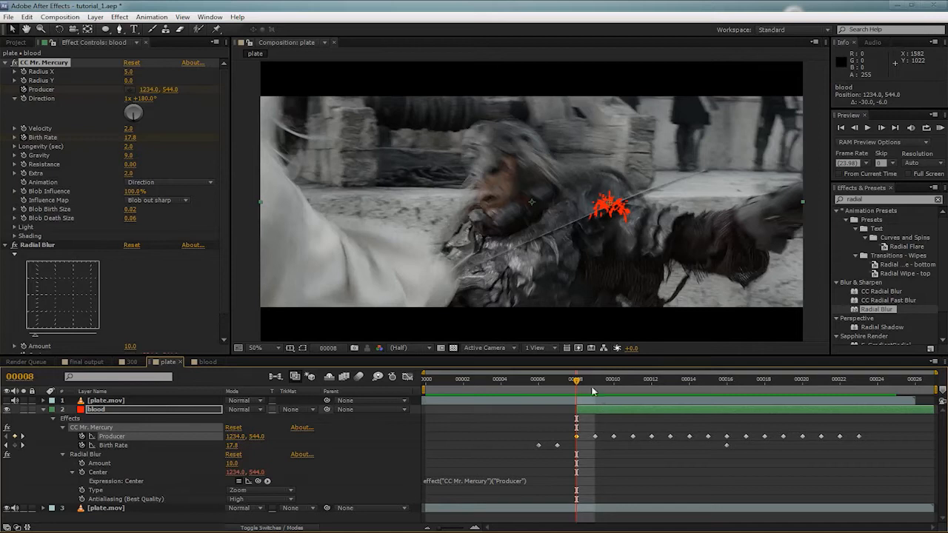
{"action": "left_click_drag", "start_coordinate": [580, 384], "coordinate": [803, 383]}
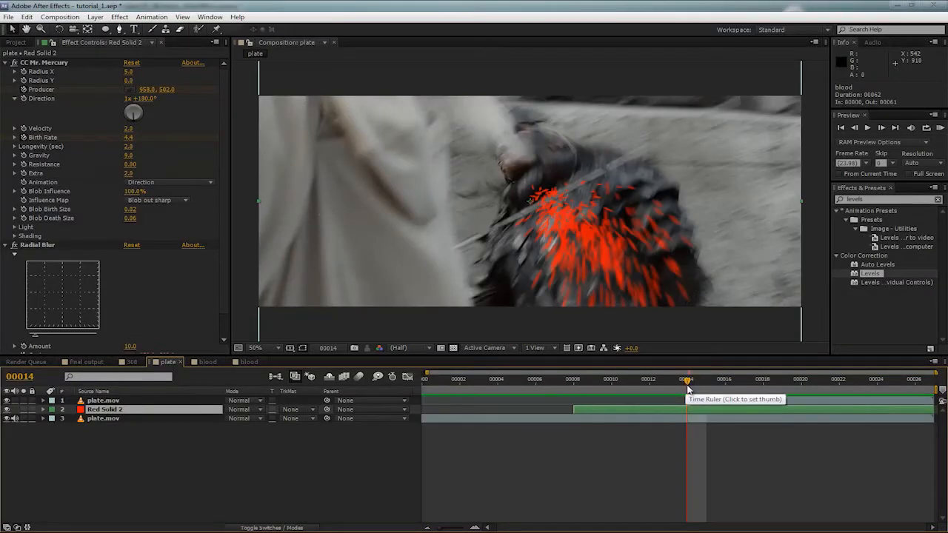
Step: Duplicate the lower plate.mov layer and trim the copy to start at frame 8
{"action": "left_click_drag", "start_coordinate": [689, 391], "coordinate": [586, 400]}
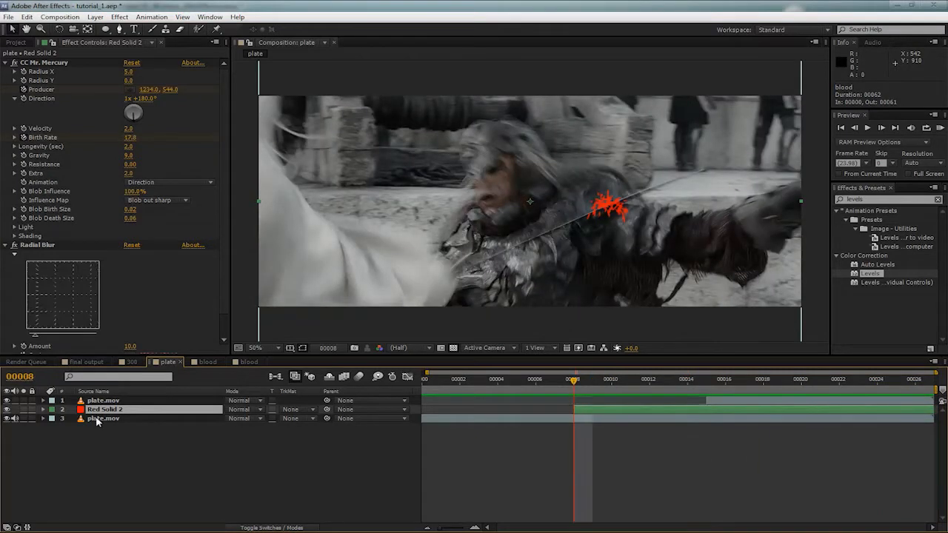
{"action": "left_click", "coordinate": [97, 421]}
{"action": "key", "text": "ctrl+d"}
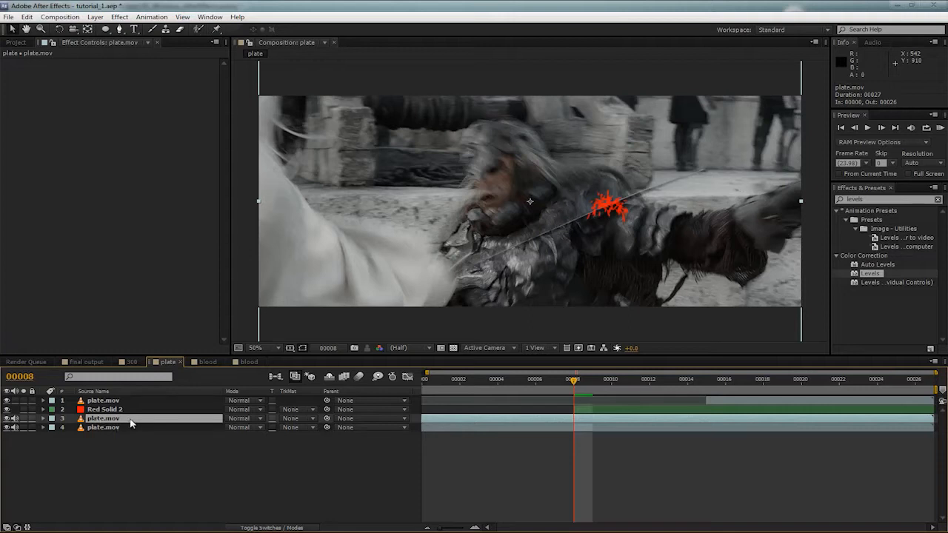
{"action": "key", "text": "alt+bracketleft"}
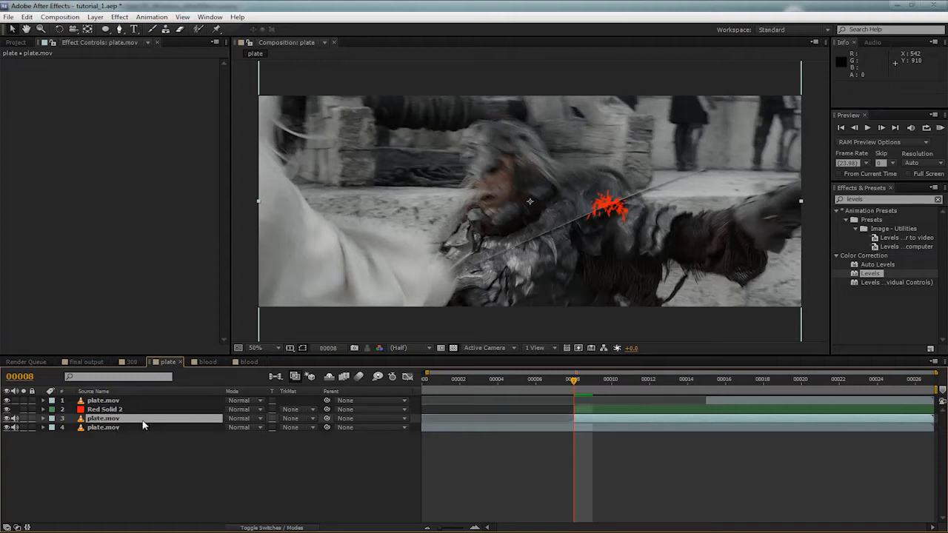
Step: Select Red Solid 2, collapse its effects, reveal its keyframed properties and compare with the plate layer below
{"action": "left_click", "coordinate": [136, 414]}
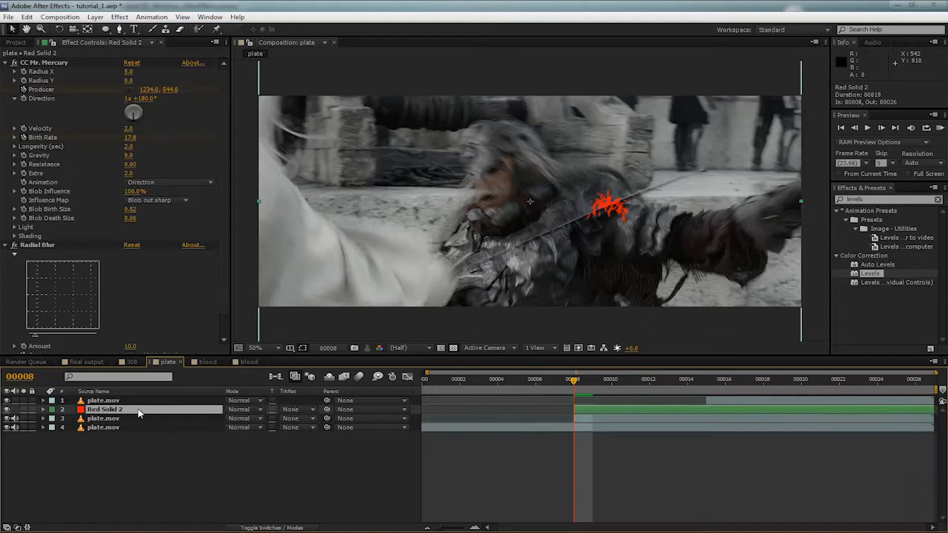
{"action": "left_click", "coordinate": [44, 64]}
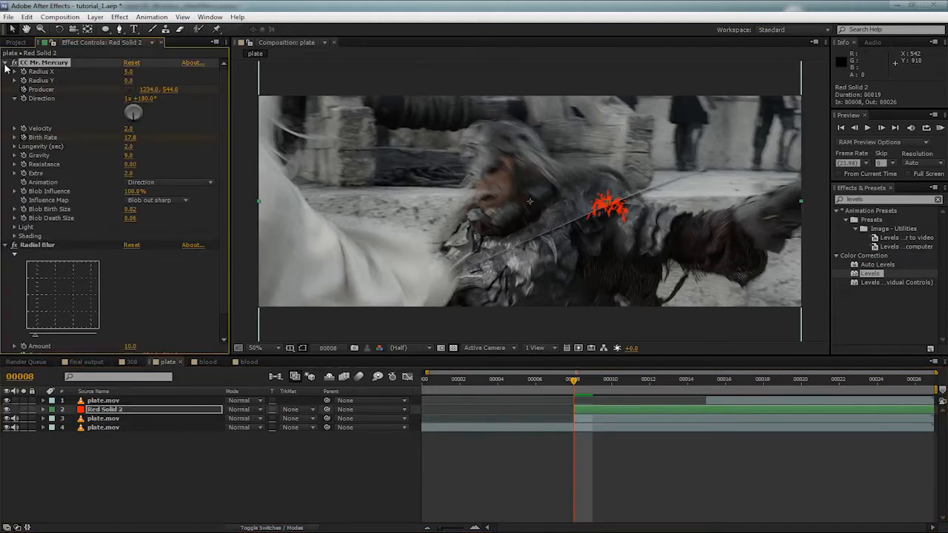
{"action": "left_click", "coordinate": [5, 63]}
{"action": "left_click", "coordinate": [32, 71], "text": "shift"}
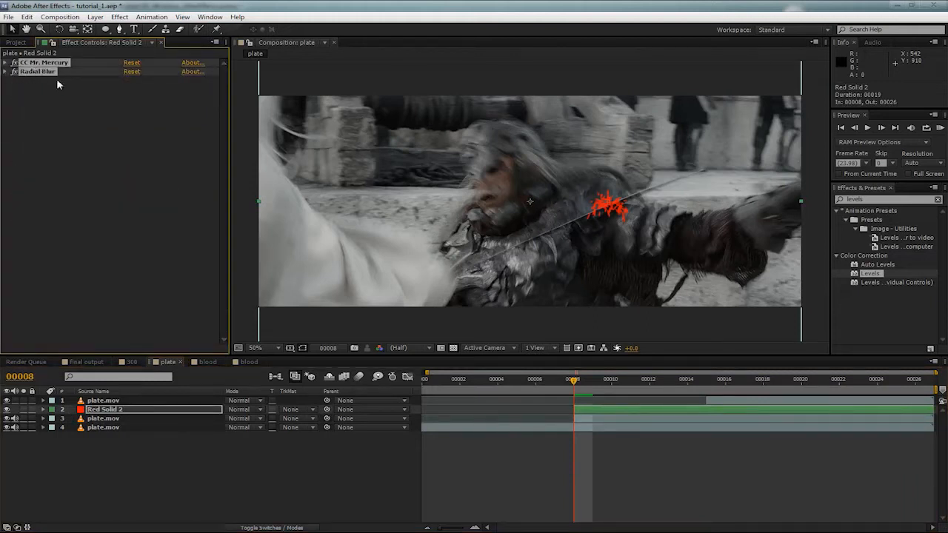
{"action": "key", "text": "u"}
{"action": "left_click_drag", "start_coordinate": [551, 387], "coordinate": [537, 387]}
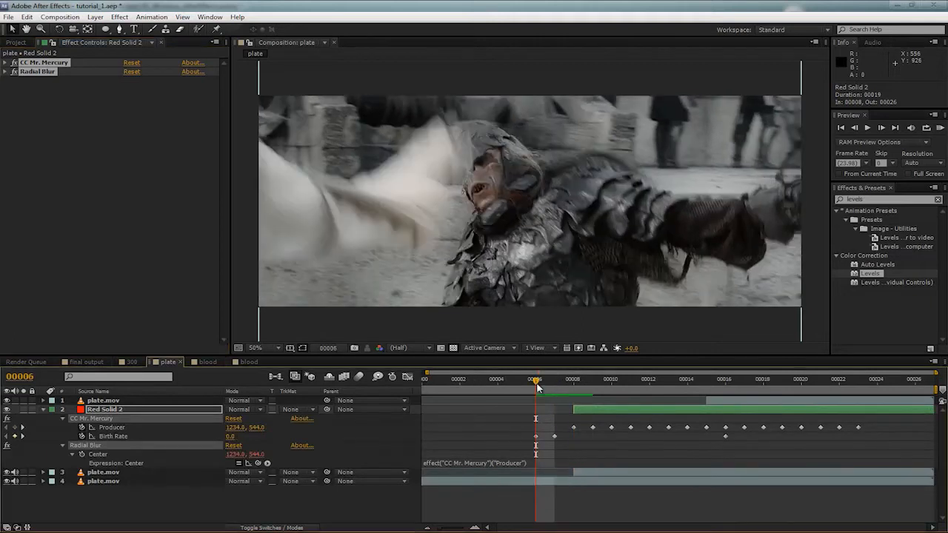
{"action": "left_click", "coordinate": [148, 473]}
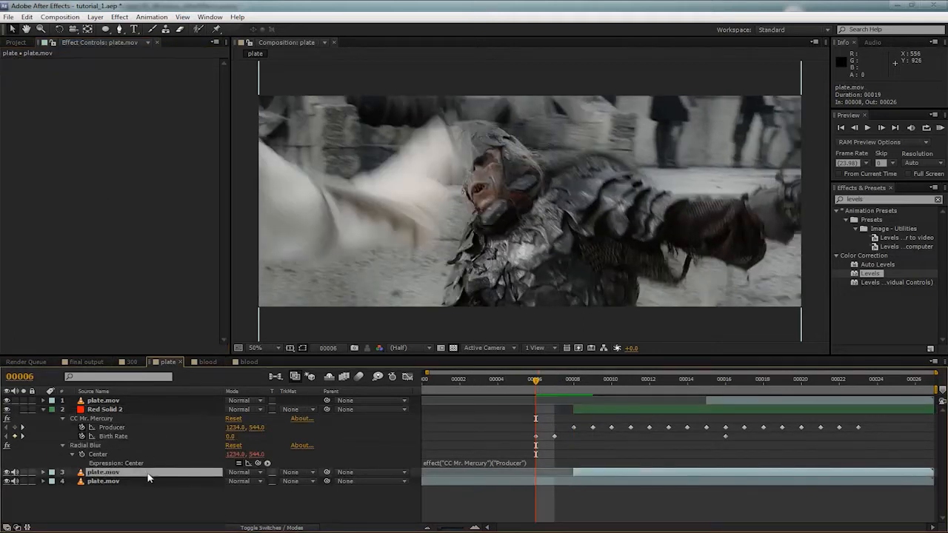
{"action": "left_click", "coordinate": [101, 410]}
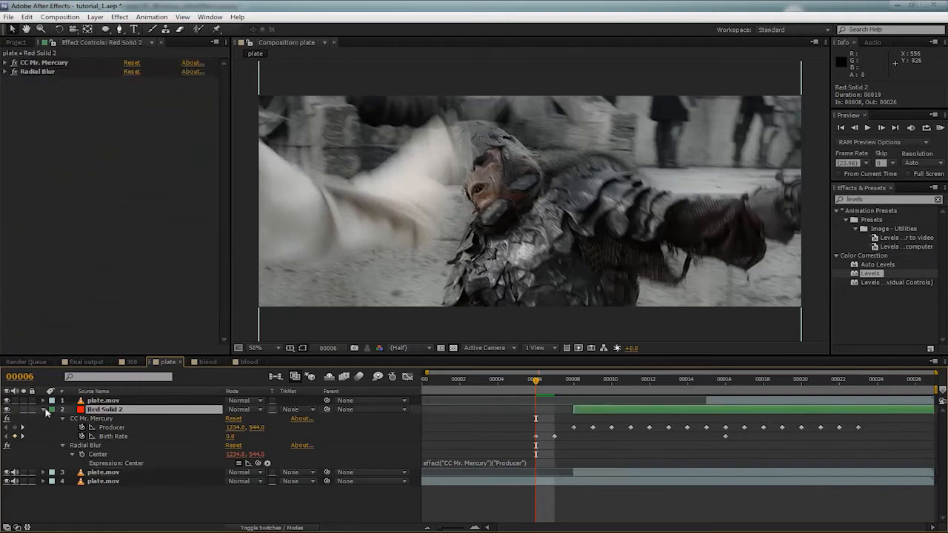
Step: Jump to frame 8, zoom in on the sword wound, zoom out and scrub the later frames
{"action": "mouse_move", "coordinate": [543, 390]}
{"action": "left_mouse_down"}
{"action": "mouse_move", "coordinate": [837, 385]}
{"action": "mouse_move", "coordinate": [577, 390]}
{"action": "left_mouse_up"}
{"action": "key", "text": "alt+bracketleft"}
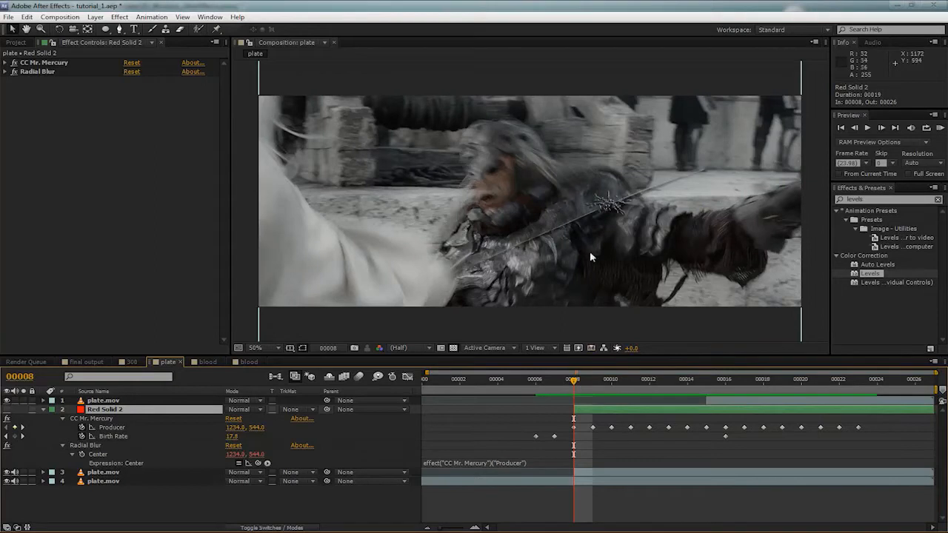
{"action": "key", "text": "period"}
{"action": "left_click_drag", "start_coordinate": [614, 233], "coordinate": [534, 220]}
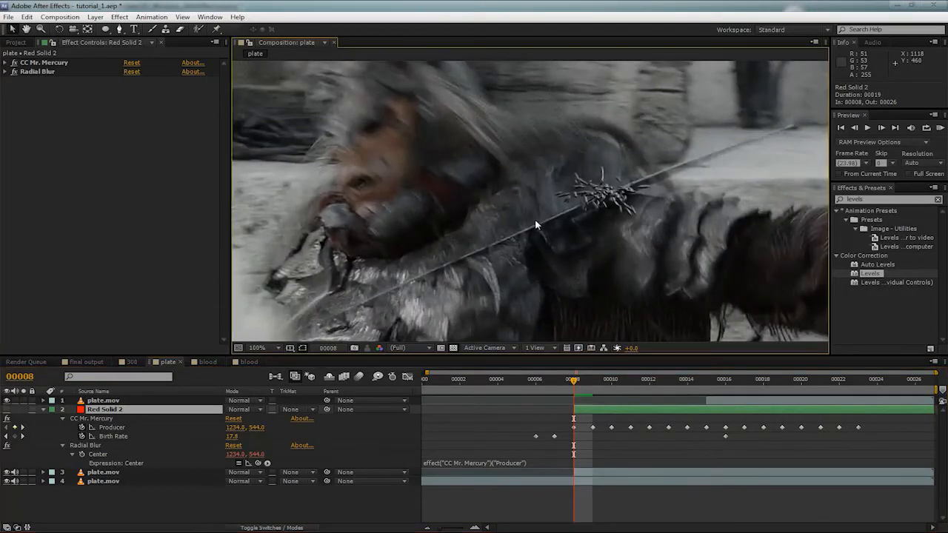
{"action": "key", "text": "comma"}
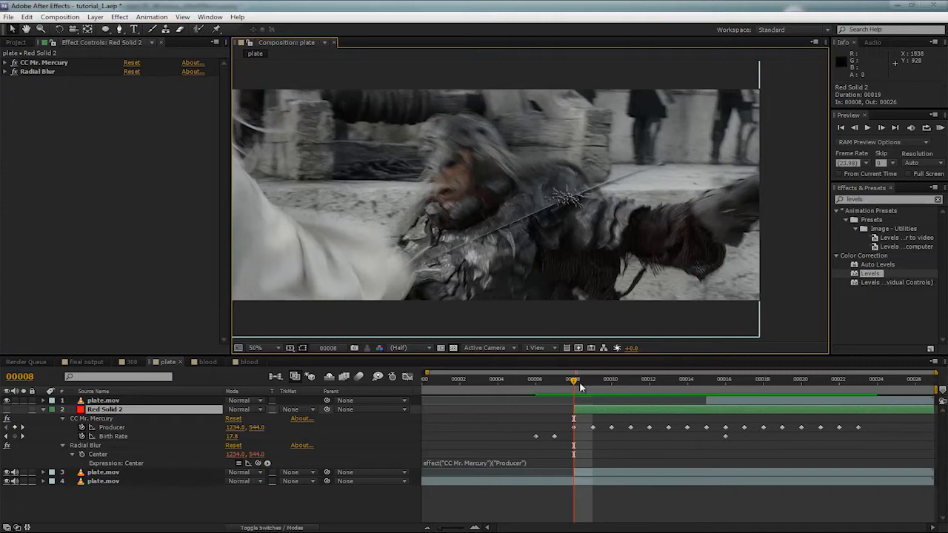
{"action": "mouse_move", "coordinate": [575, 382]}
{"action": "left_mouse_down"}
{"action": "mouse_move", "coordinate": [766, 386]}
{"action": "mouse_move", "coordinate": [745, 382]}
{"action": "left_mouse_up"}
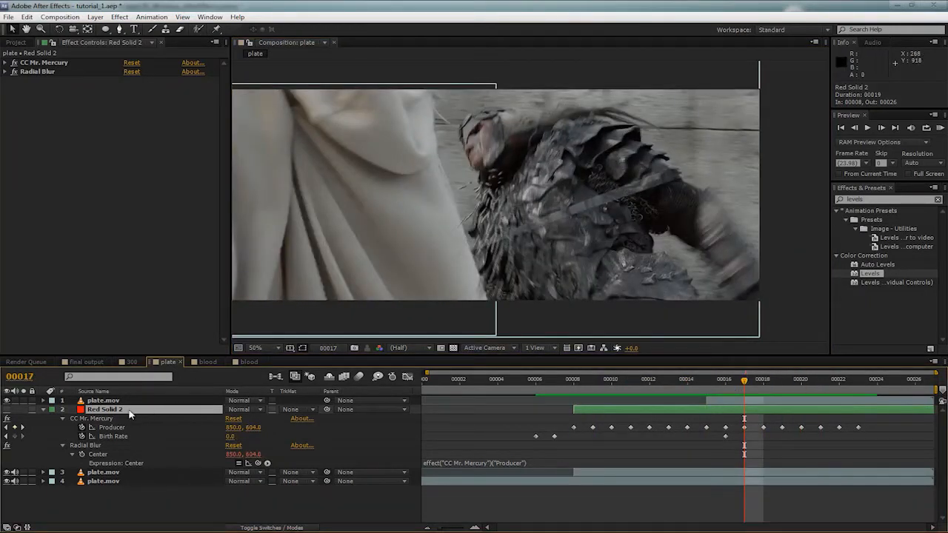
Step: Delete Red Solid 2 and apply Hue/Saturation to the spray plate layer
{"action": "key", "text": "Delete"}
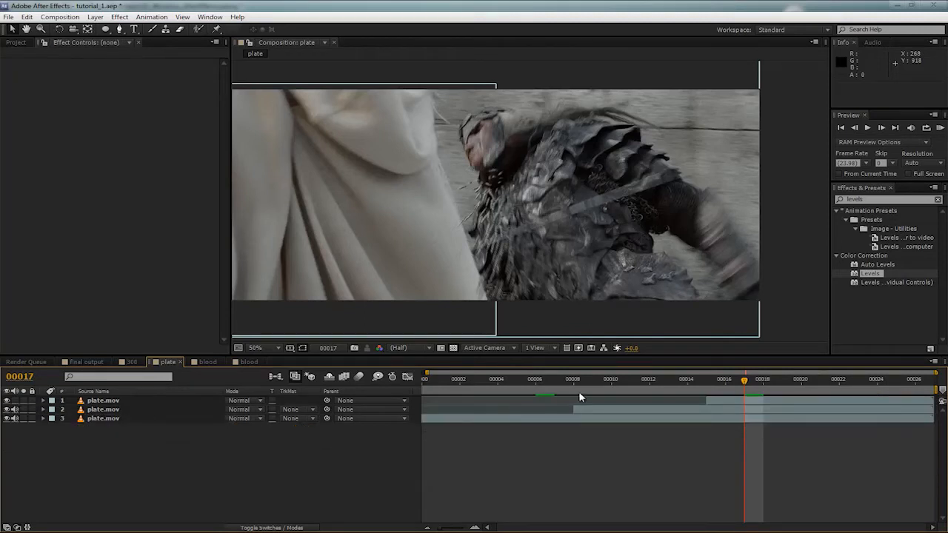
{"action": "mouse_move", "coordinate": [575, 388]}
{"action": "left_mouse_down"}
{"action": "mouse_move", "coordinate": [770, 392]}
{"action": "mouse_move", "coordinate": [718, 387]}
{"action": "left_mouse_up"}
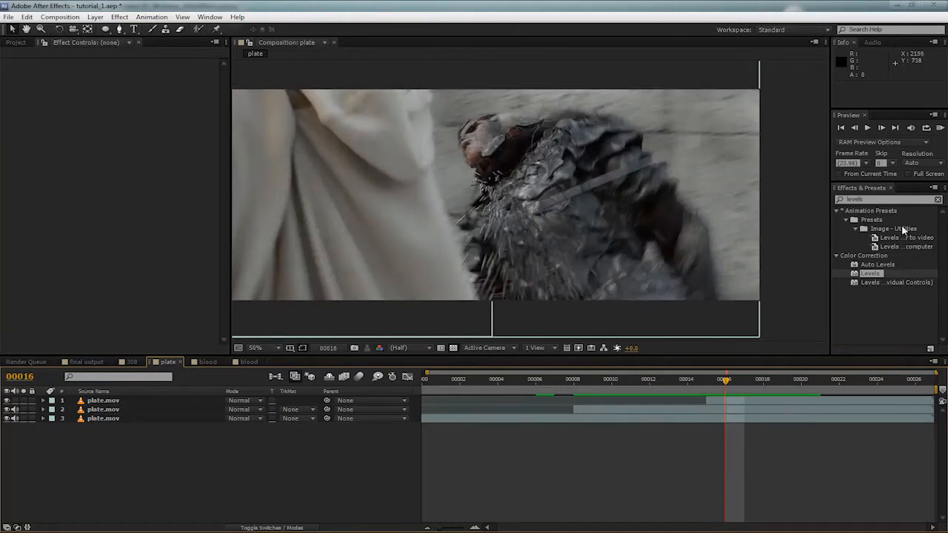
{"action": "double_click", "coordinate": [860, 199]}
{"action": "type", "text": "hue"}
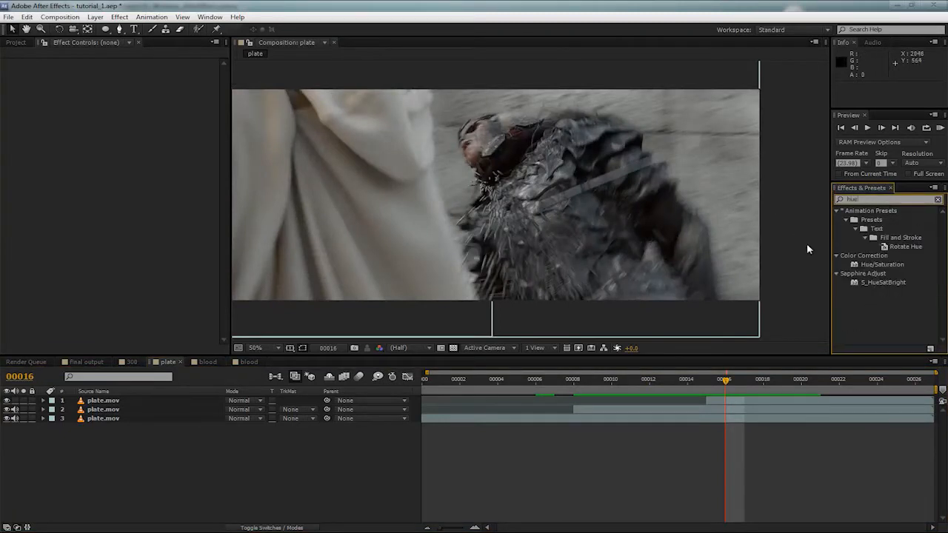
{"action": "left_click_drag", "start_coordinate": [881, 265], "coordinate": [651, 409]}
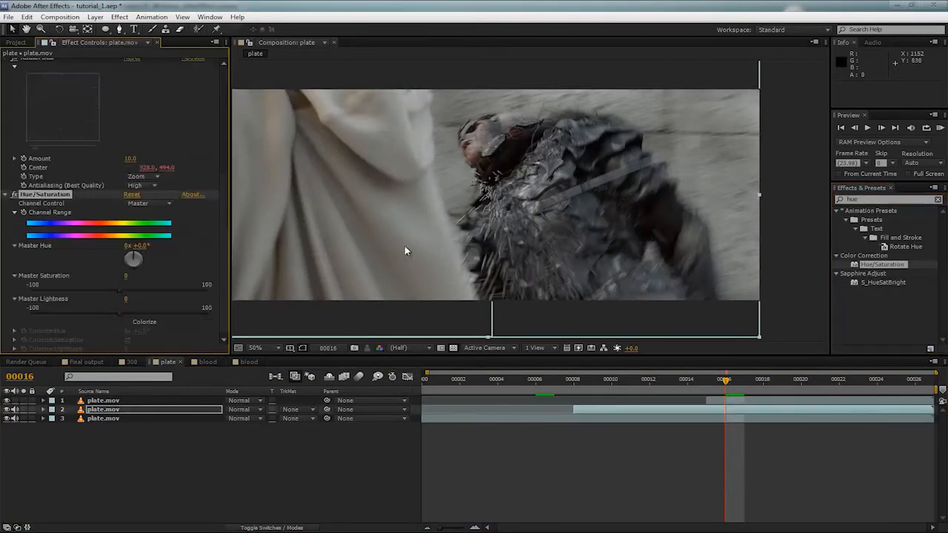
Step: Enable Colorize and set Saturation 39 and Lightness -57 for a dark desaturated red
{"action": "left_click_drag", "start_coordinate": [137, 246], "coordinate": [170, 245]}
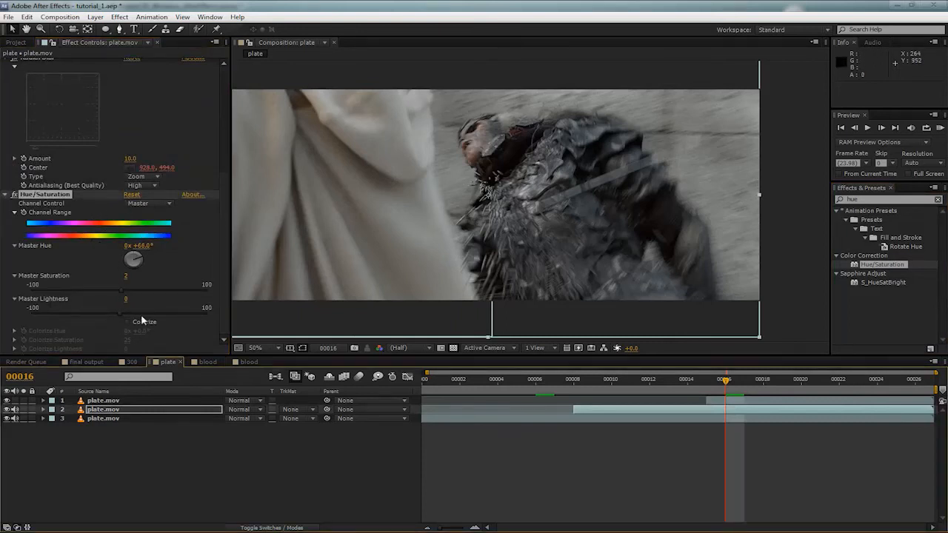
{"action": "left_click", "coordinate": [129, 323]}
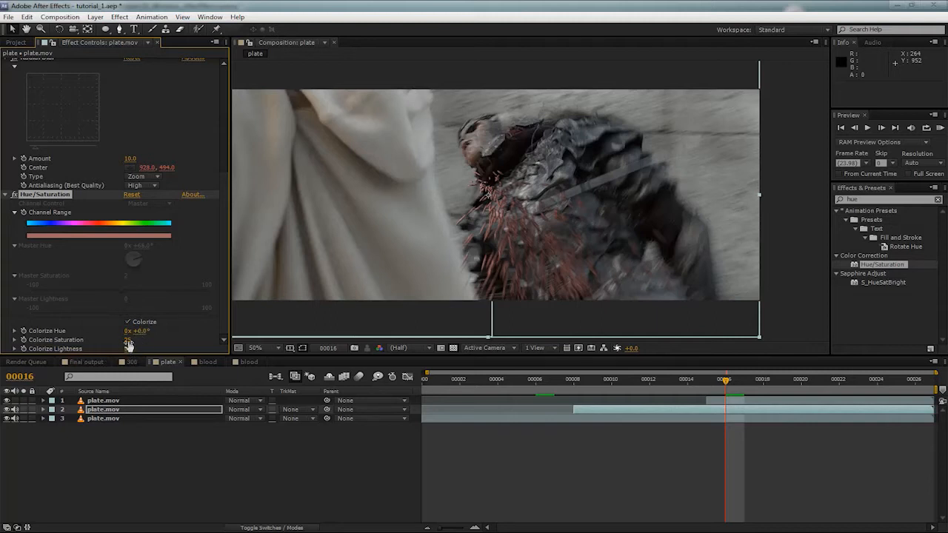
{"action": "left_click_drag", "start_coordinate": [129, 340], "coordinate": [141, 340]}
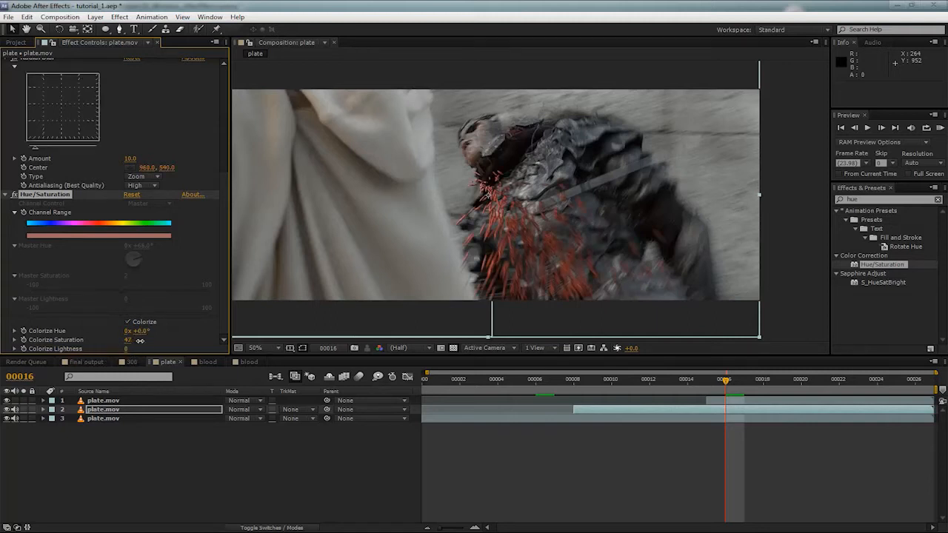
{"action": "mouse_move", "coordinate": [152, 342]}
{"action": "left_mouse_down"}
{"action": "mouse_move", "coordinate": [135, 355]}
{"action": "mouse_move", "coordinate": [102, 352]}
{"action": "left_mouse_up"}
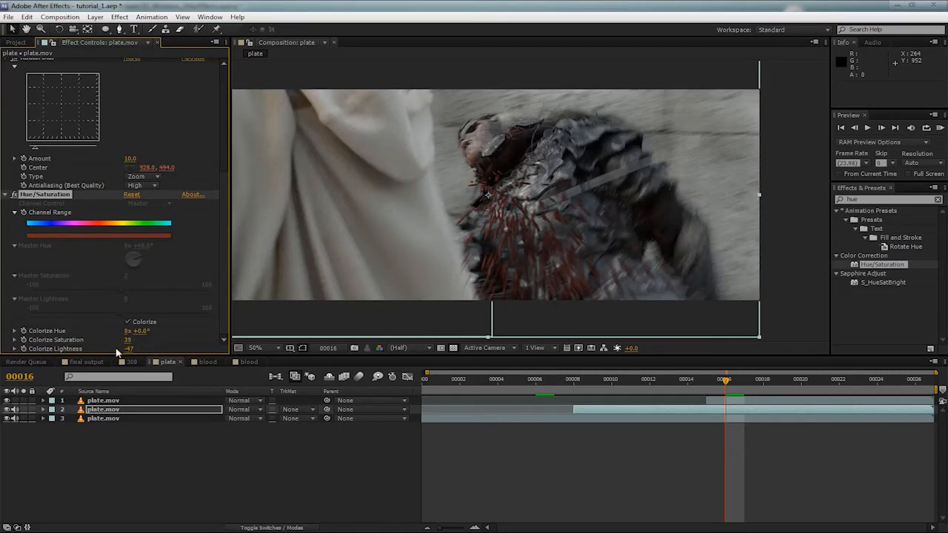
{"action": "left_click_drag", "start_coordinate": [128, 349], "coordinate": [120, 350]}
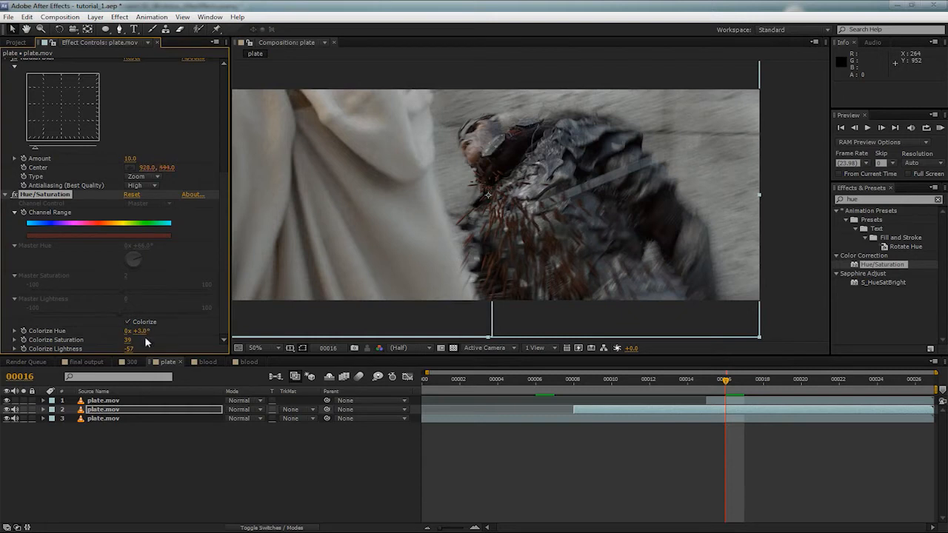
{"action": "key", "text": "ctrl+z"}
{"action": "key", "text": "space"}
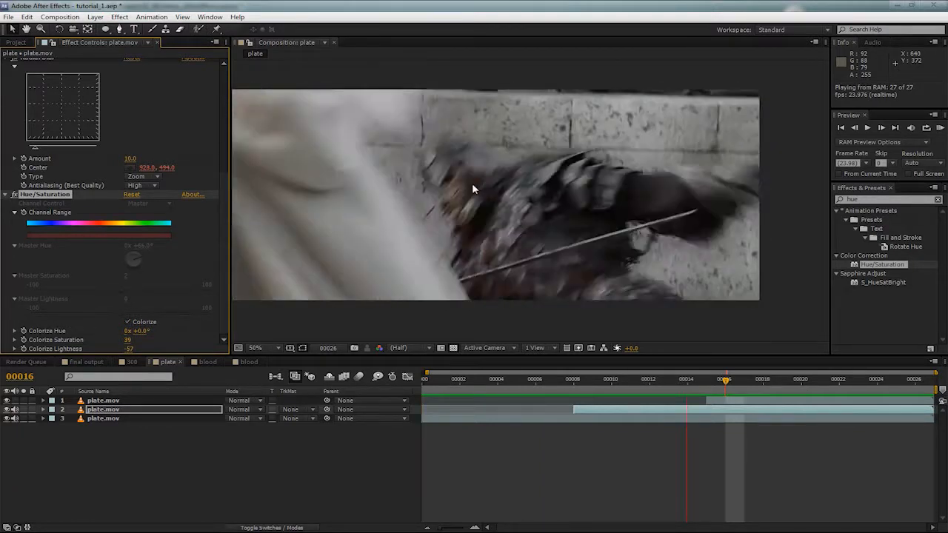
{"action": "key", "text": "space"}
{"action": "mouse_move", "coordinate": [725, 380]}
{"action": "left_mouse_down"}
{"action": "mouse_move", "coordinate": [877, 381]}
{"action": "mouse_move", "coordinate": [601, 391]}
{"action": "mouse_move", "coordinate": [663, 393]}
{"action": "left_mouse_up"}
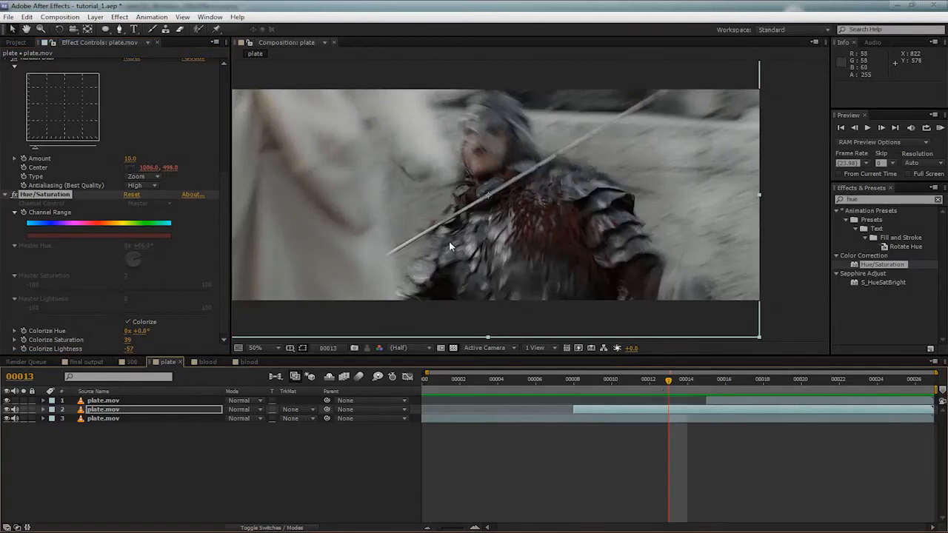
{"action": "key", "text": "Page_Up"}
{"action": "key", "text": "Page_Up"}
{"action": "key", "text": "Page_Up"}
{"action": "key", "text": "Page_Up"}
{"action": "key", "text": "Page_Up"}
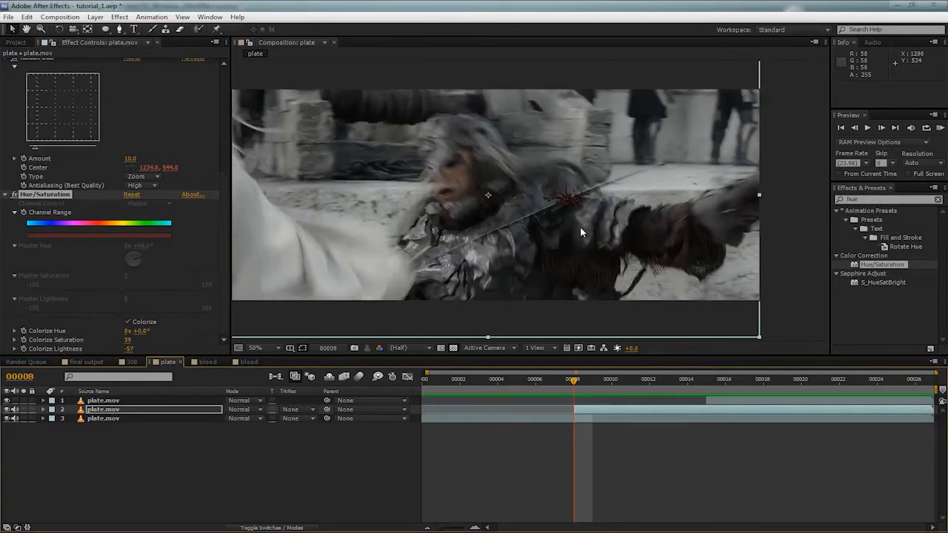
{"action": "key", "text": "Page_Down"}
{"action": "key", "text": "Page_Up"}
{"action": "scroll", "coordinate": [130, 135], "scroll_direction": "up", "scroll_amount": 4}
{"action": "left_click", "coordinate": [43, 176]}
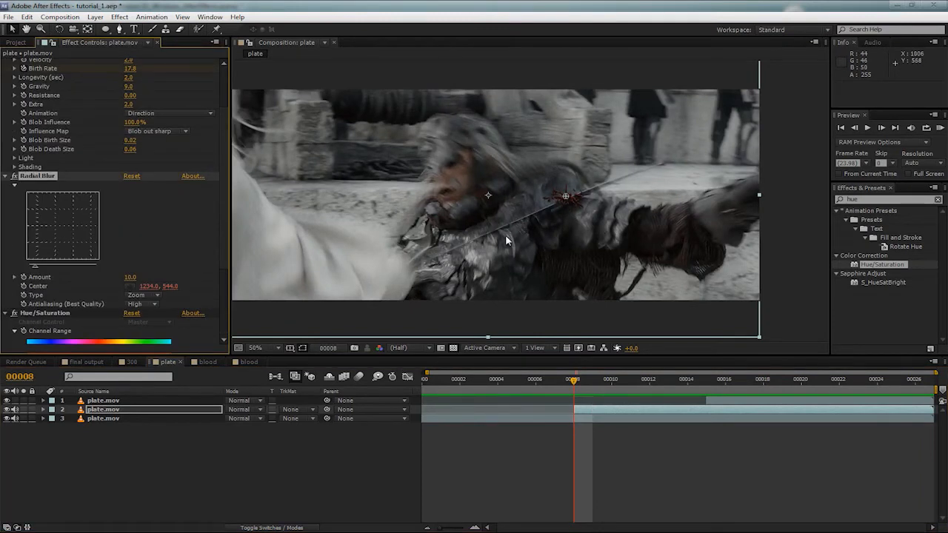
Step: Set Radial Blur Amount to 20, check the keyframes with U and scrub through the shot back to frame 8
{"action": "left_click", "coordinate": [129, 277]}
{"action": "type", "text": "20"}
{"action": "key", "text": "Return"}
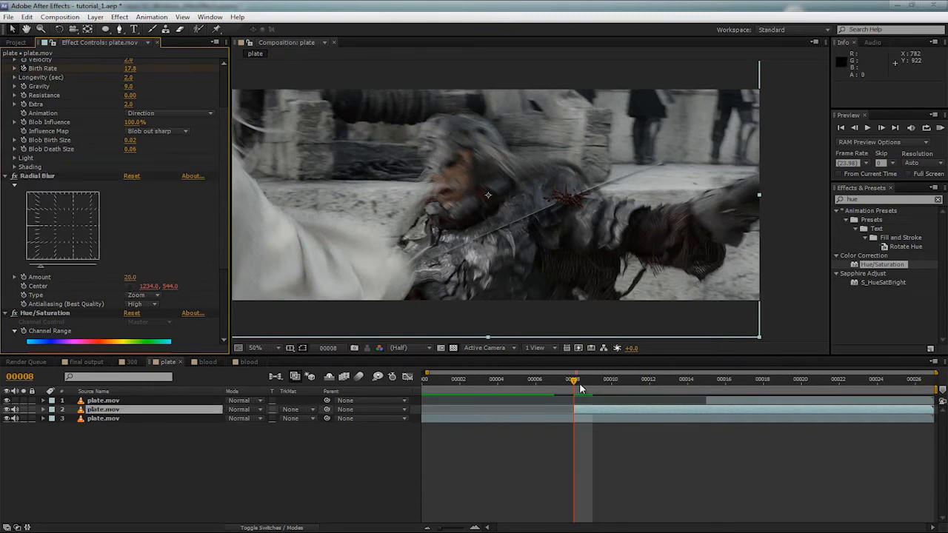
{"action": "left_click", "coordinate": [57, 199]}
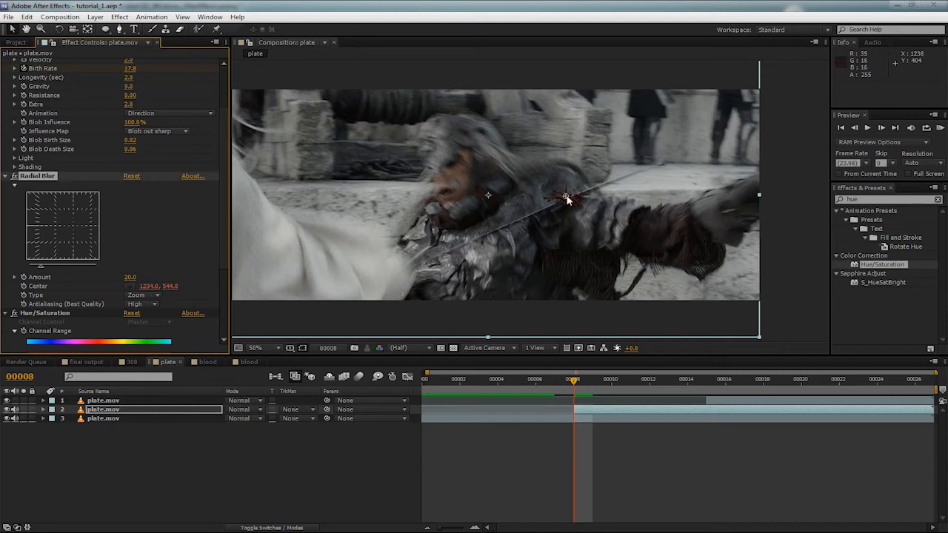
{"action": "key", "text": "u"}
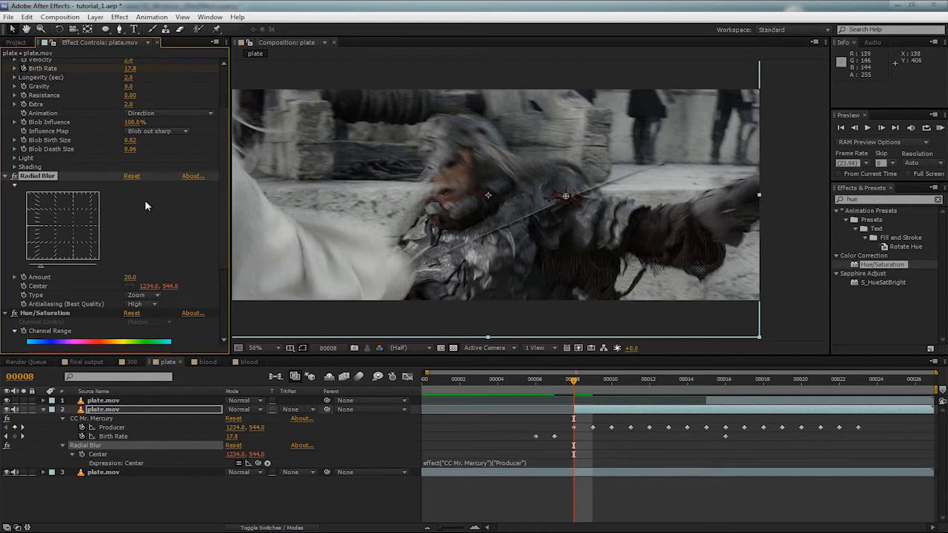
{"action": "scroll", "coordinate": [129, 222], "scroll_direction": "up", "scroll_amount": 3}
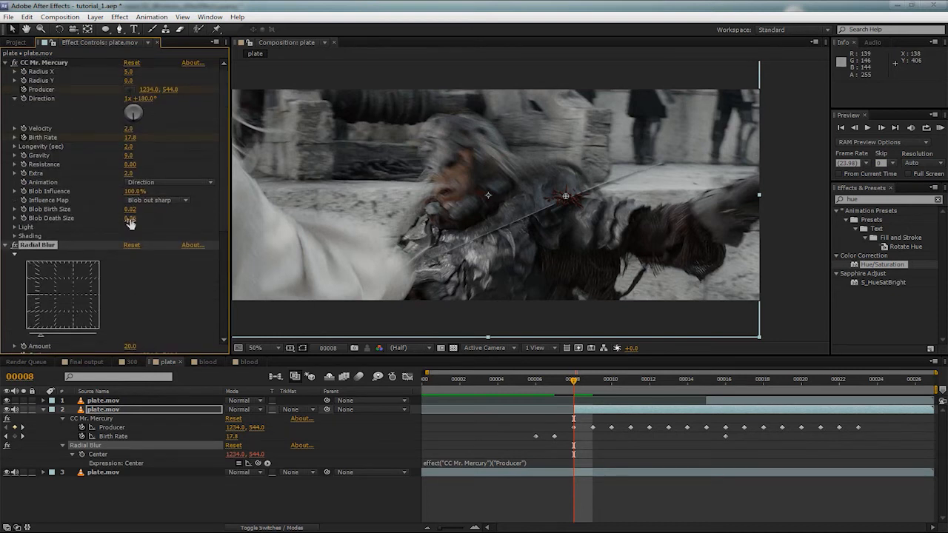
{"action": "mouse_move", "coordinate": [571, 371]}
{"action": "left_mouse_down"}
{"action": "mouse_move", "coordinate": [750, 386]}
{"action": "mouse_move", "coordinate": [916, 382]}
{"action": "left_mouse_up"}
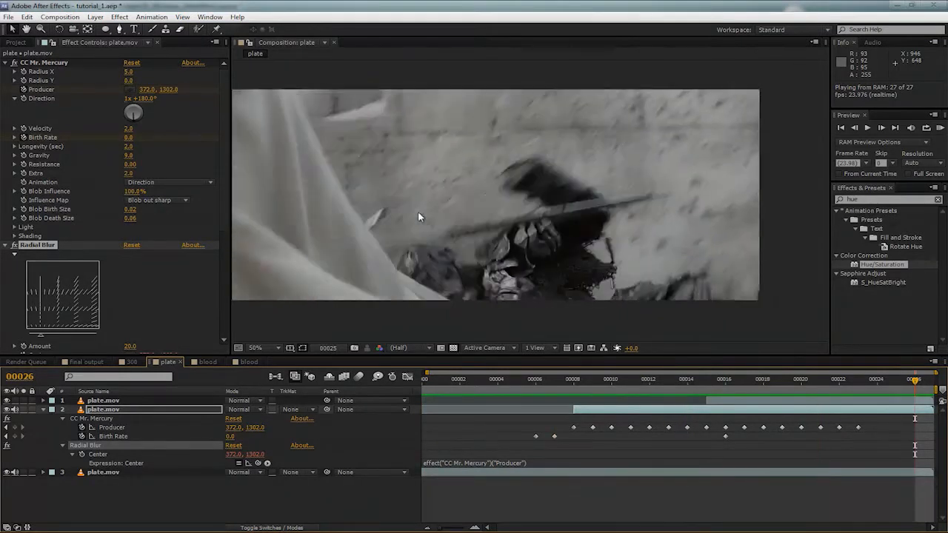
{"action": "mouse_move", "coordinate": [592, 393]}
{"action": "left_mouse_down"}
{"action": "mouse_move", "coordinate": [569, 394]}
{"action": "mouse_move", "coordinate": [580, 404]}
{"action": "left_mouse_up"}
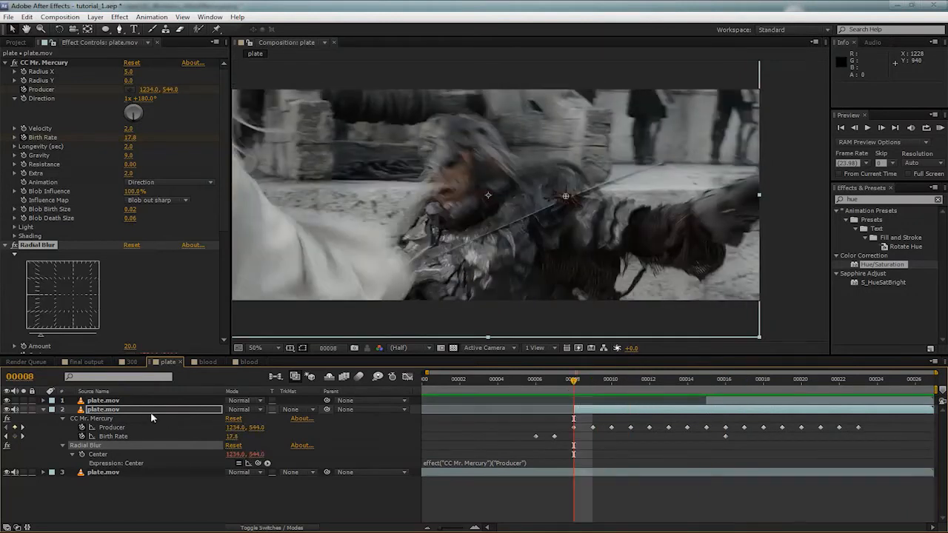
Step: Duplicate the spray plate layer with Ctrl+D
{"action": "left_click", "coordinate": [146, 411]}
{"action": "key", "text": "ctrl+alt+shift+e"}
{"action": "key", "text": "ctrl+d"}
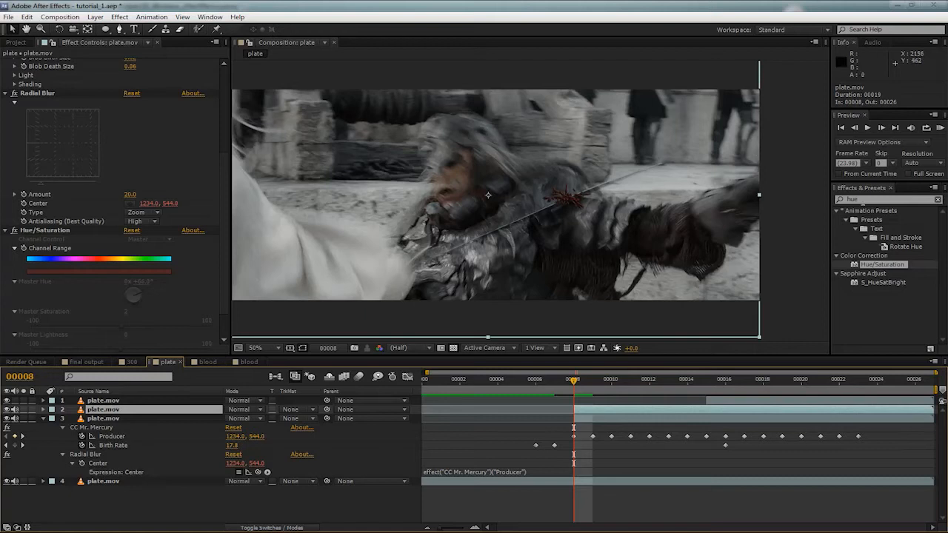
Step: Add Fast Blur to the duplicated blood spray (mist) layer from the effects search
{"action": "key", "text": "ctrl+5"}
{"action": "type", "text": "fal"}
{"action": "key", "text": "BackSpace"}
{"action": "type", "text": "st"}
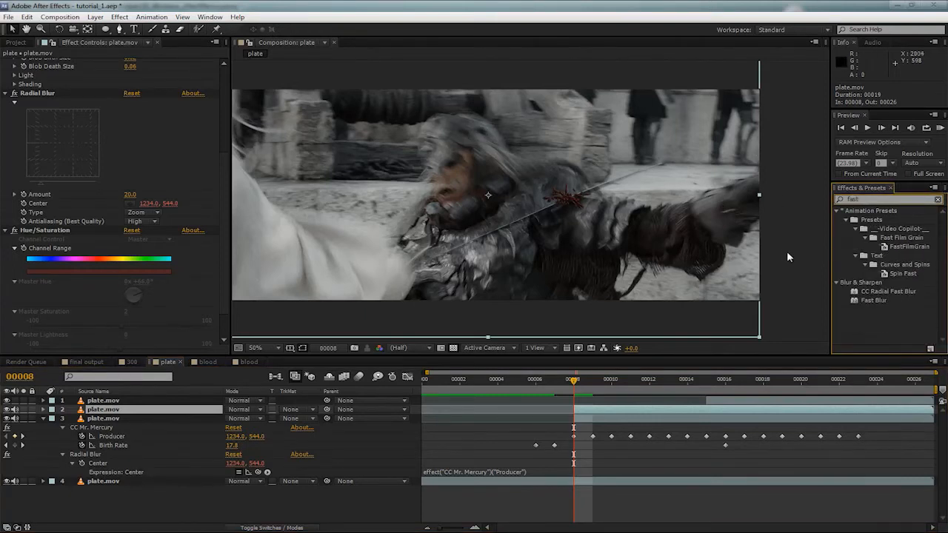
{"action": "mouse_move", "coordinate": [872, 300]}
{"action": "left_mouse_down"}
{"action": "mouse_move", "coordinate": [158, 317]}
{"action": "mouse_move", "coordinate": [92, 328]}
{"action": "left_mouse_up"}
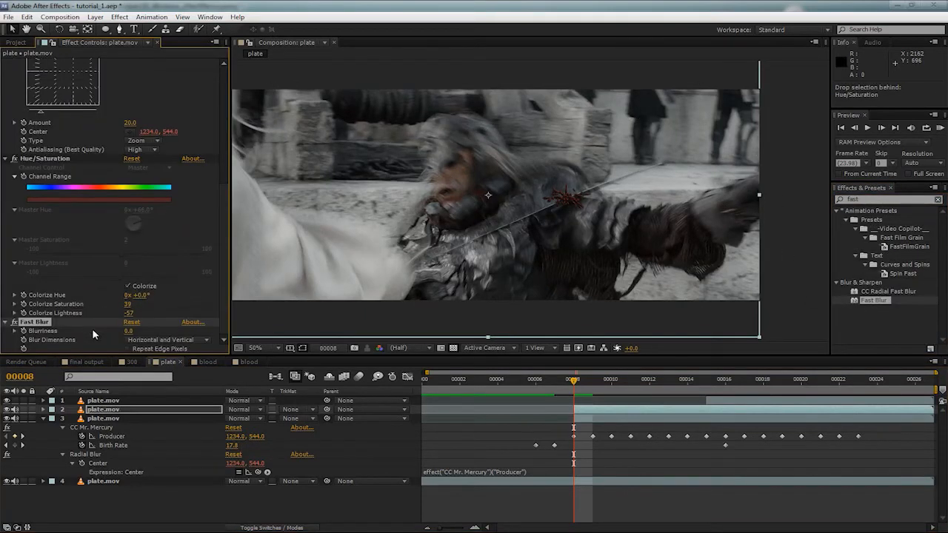
{"action": "left_click", "coordinate": [107, 420]}
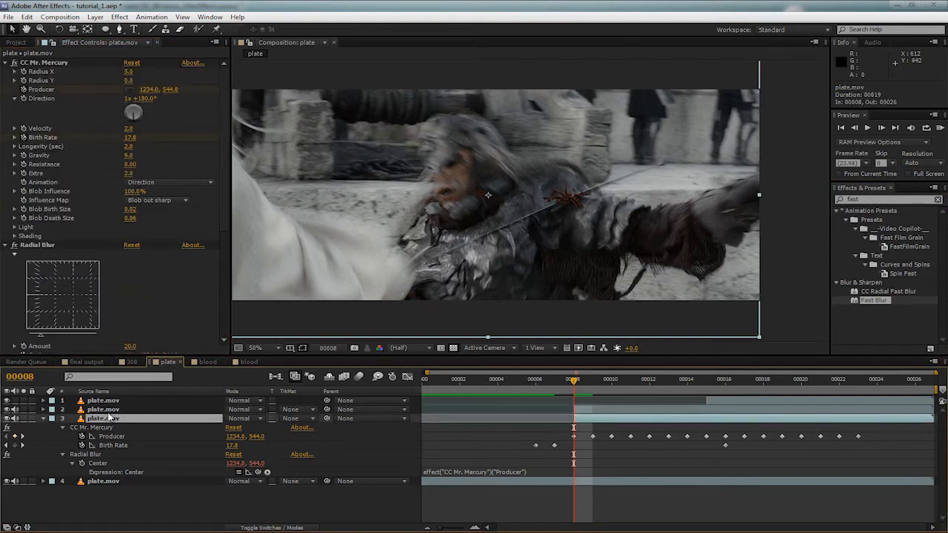
{"action": "left_click", "coordinate": [109, 413]}
{"action": "scroll", "coordinate": [131, 281], "scroll_direction": "down", "scroll_amount": 5}
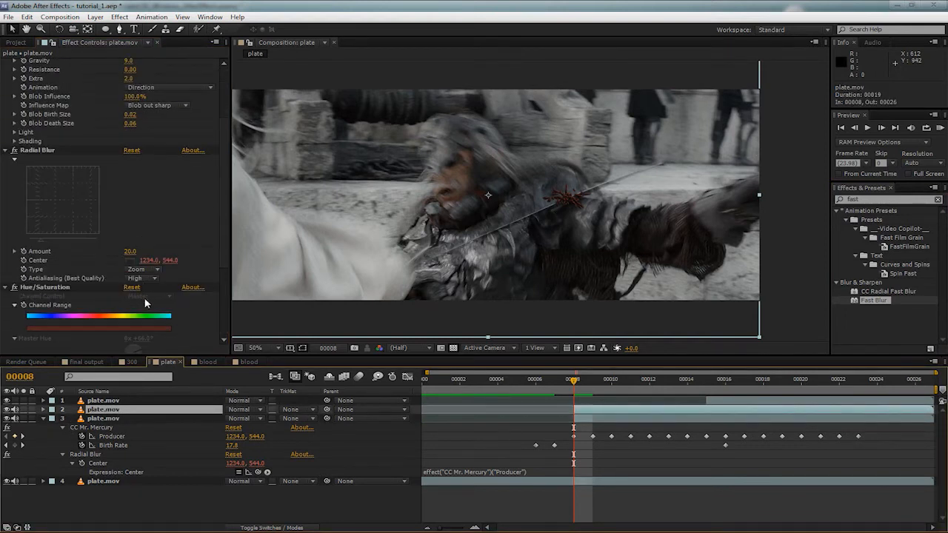
{"action": "scroll", "coordinate": [196, 305], "scroll_direction": "down", "scroll_amount": 5}
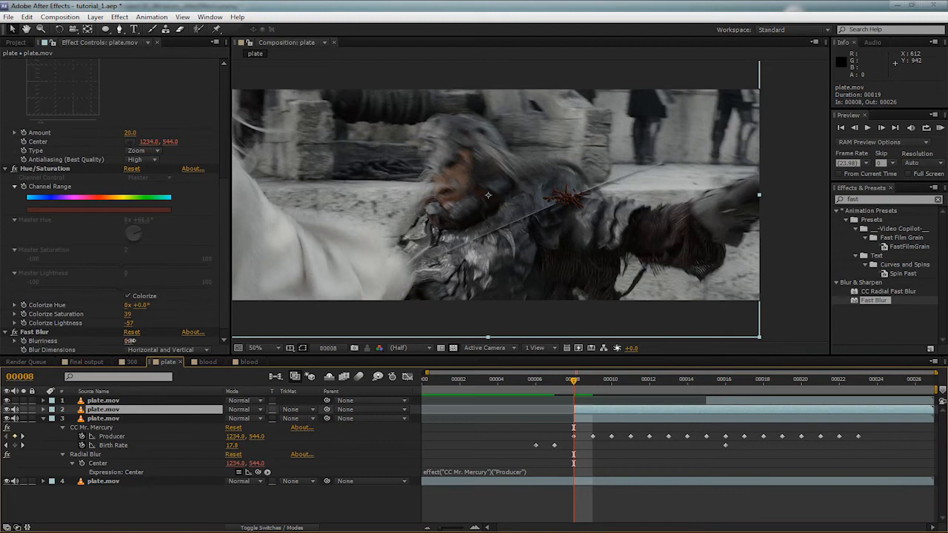
Step: Raise Fast Blur Blurriness to 91, set Colorize Lightness to -23, and RAM-preview the shot
{"action": "left_click_drag", "start_coordinate": [130, 341], "coordinate": [208, 343]}
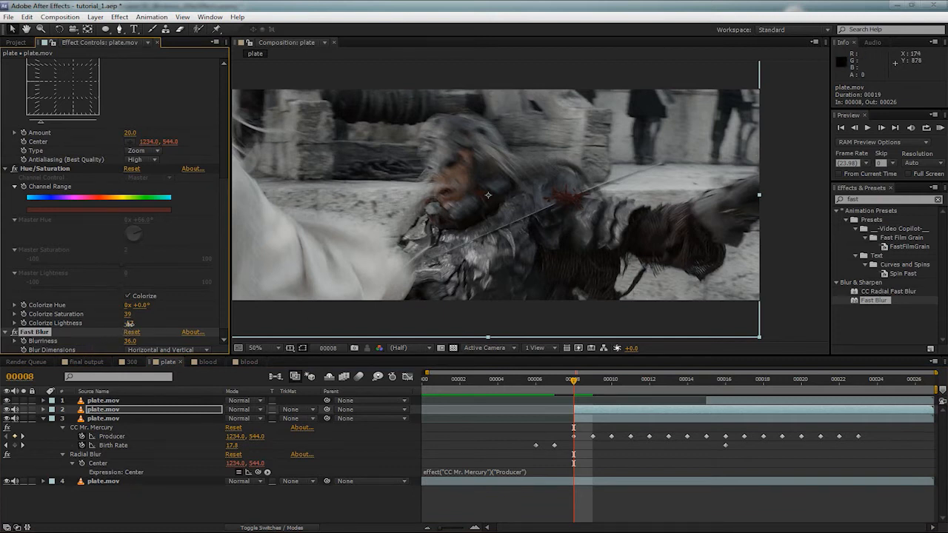
{"action": "left_click_drag", "start_coordinate": [129, 324], "coordinate": [157, 324]}
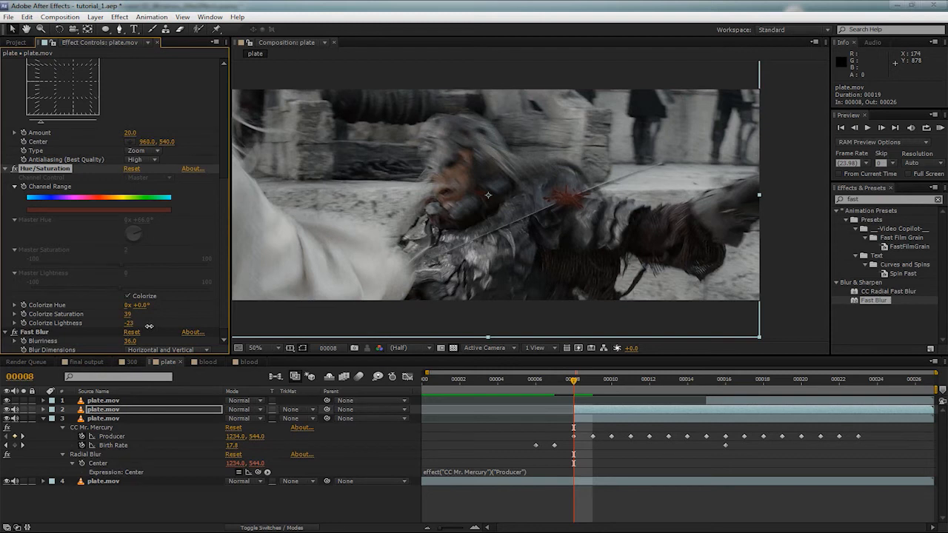
{"action": "left_click_drag", "start_coordinate": [132, 344], "coordinate": [141, 342]}
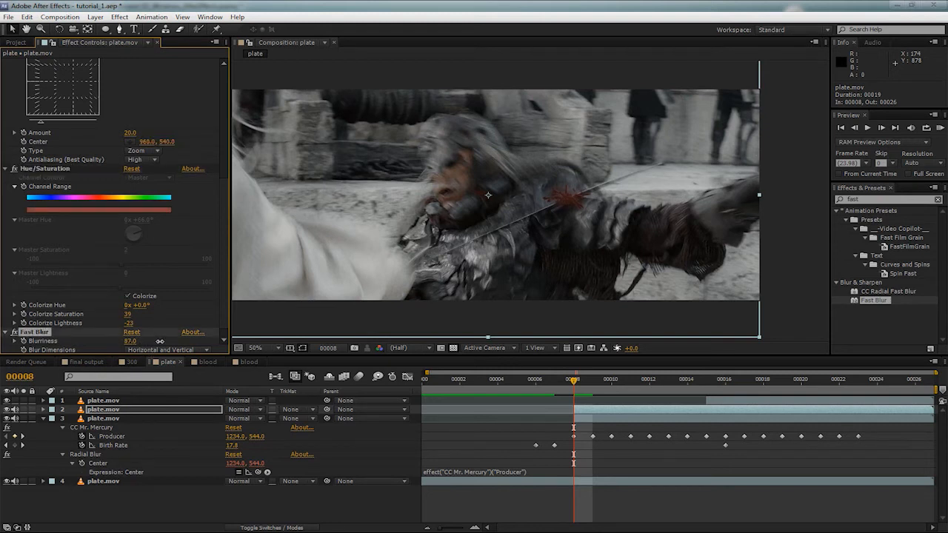
{"action": "key", "text": "KP_0"}
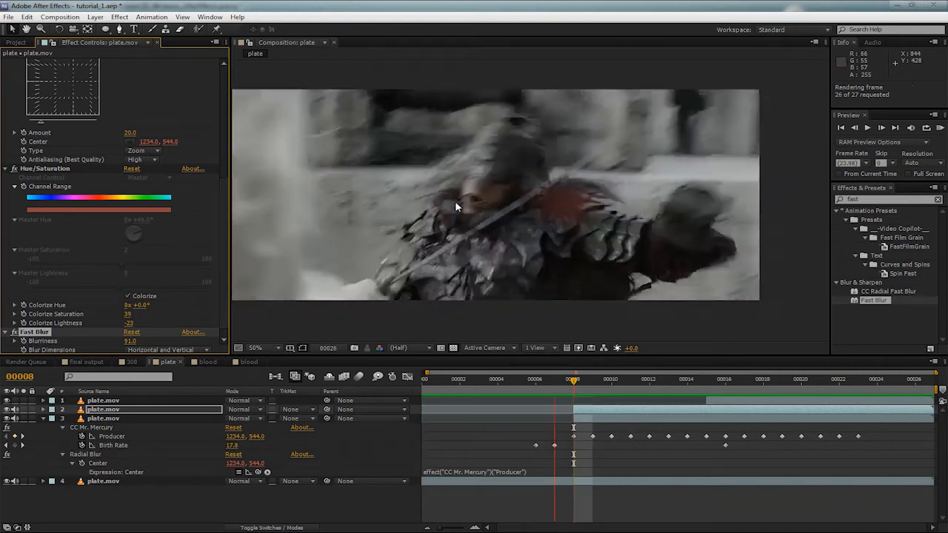
Step: Stop the preview at frame 15 and move the plate layer below the blood effects layer
{"action": "key", "text": "space"}
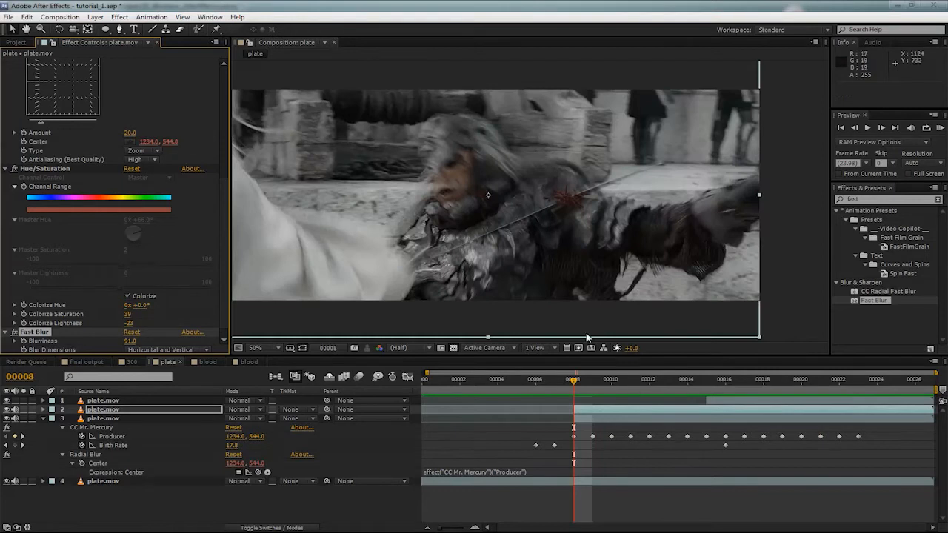
{"action": "left_click_drag", "start_coordinate": [634, 388], "coordinate": [706, 384]}
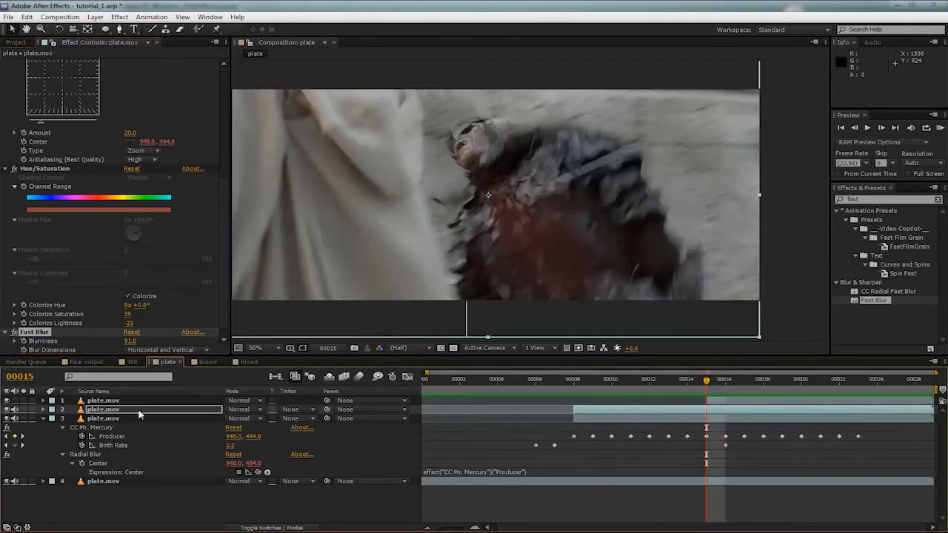
{"action": "key", "text": "ctrl+["}
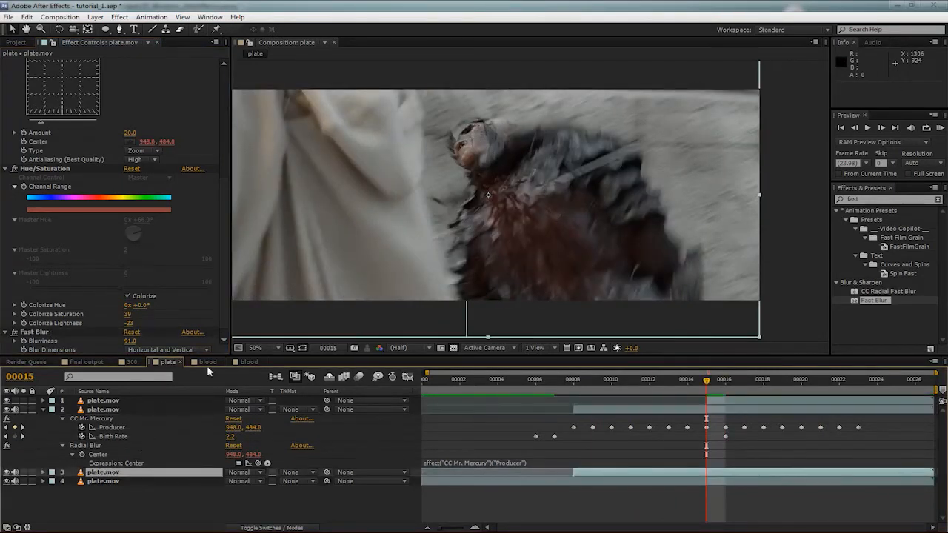
Step: Scrub between frames 14-15 to inspect the spray and select the bottom plate layer
{"action": "left_click", "coordinate": [611, 381]}
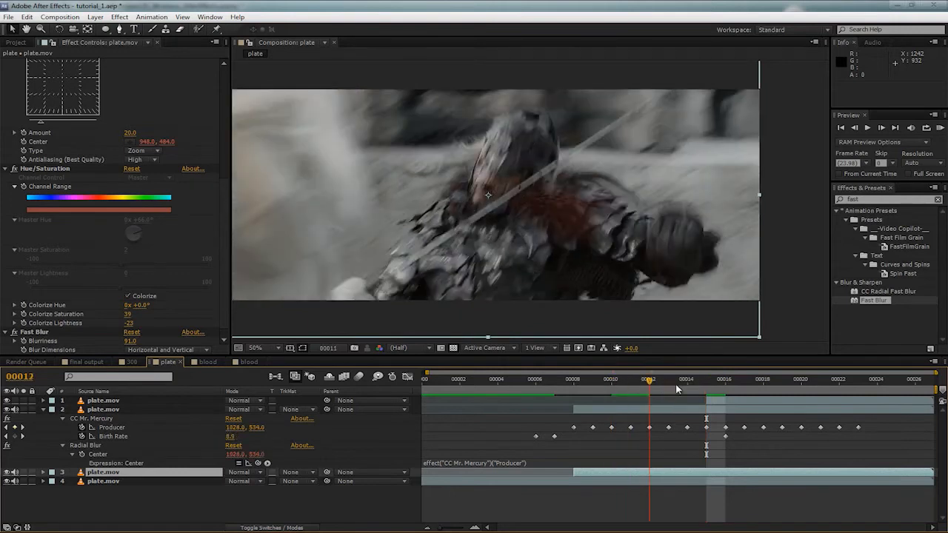
{"action": "left_click", "coordinate": [705, 390]}
{"action": "left_click_drag", "start_coordinate": [716, 389], "coordinate": [687, 385]}
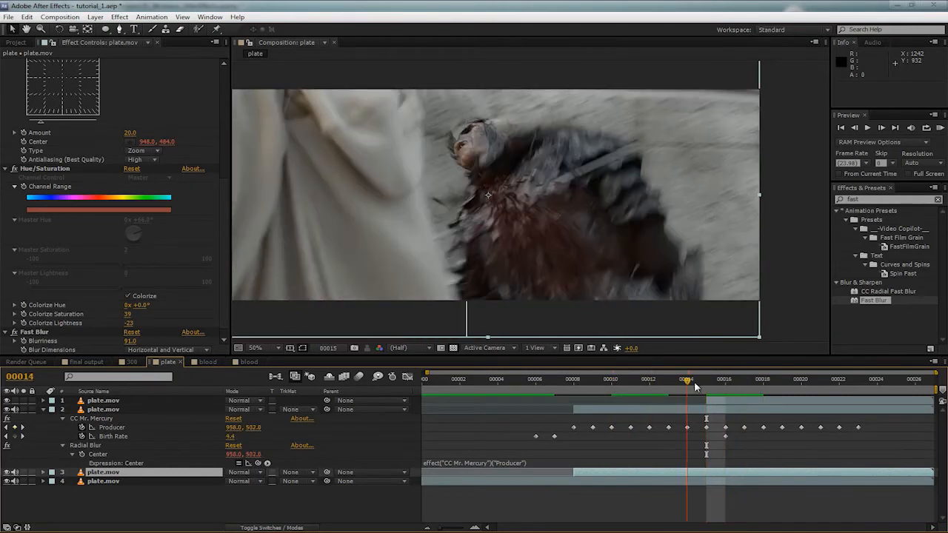
{"action": "scroll", "coordinate": [511, 209], "scroll_direction": "up", "scroll_amount": 2}
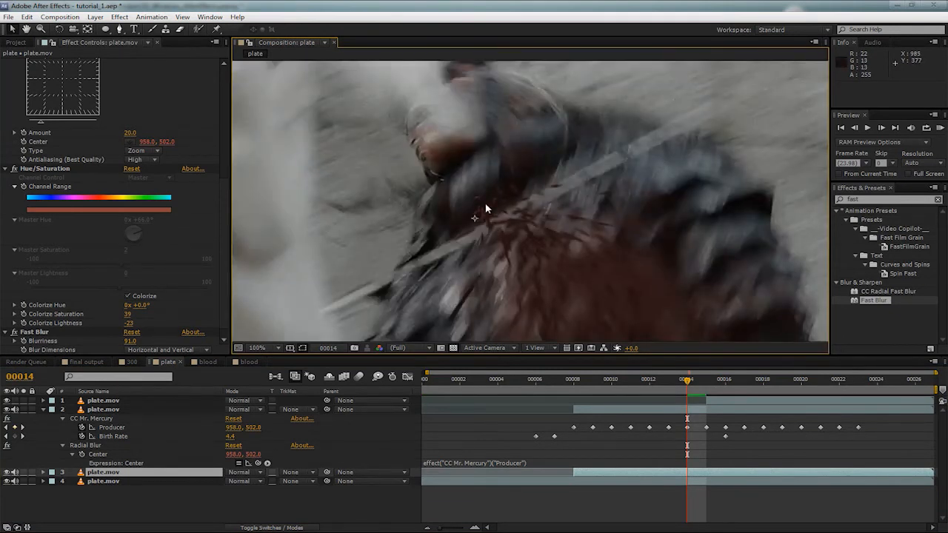
{"action": "scroll", "coordinate": [482, 208], "scroll_direction": "down", "scroll_amount": 1}
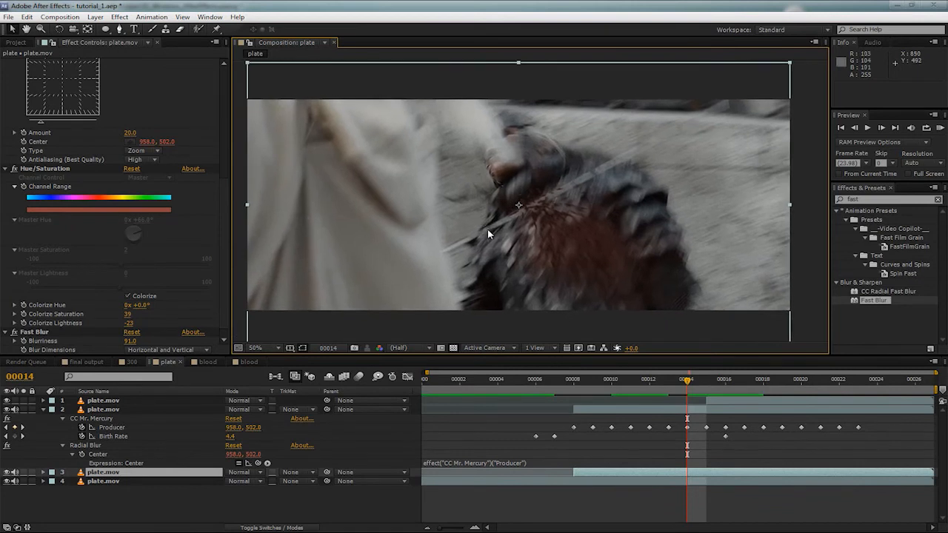
{"action": "left_click", "coordinate": [122, 481]}
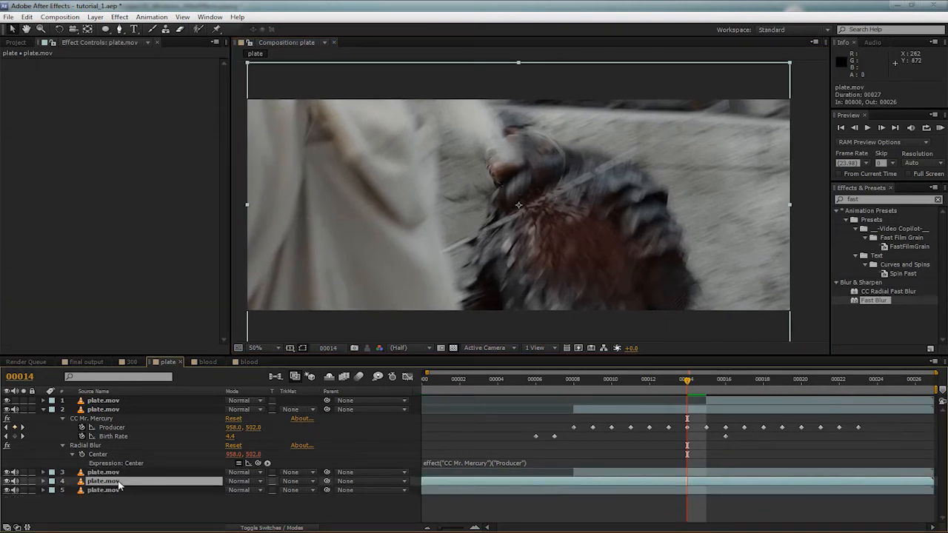
Step: Duplicate the blood effects layer and set the lower copy's TrkMat to Luma
{"action": "left_click", "coordinate": [116, 410]}
{"action": "key", "text": "ctrl+d"}
{"action": "left_click", "coordinate": [130, 419]}
{"action": "left_click", "coordinate": [290, 419]}
{"action": "left_click", "coordinate": [291, 470]}
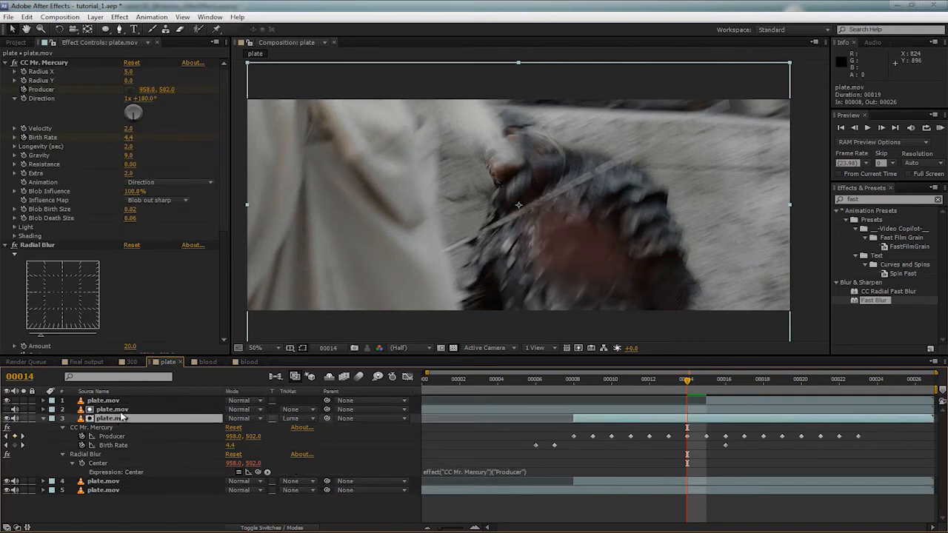
{"action": "scroll", "coordinate": [118, 302], "scroll_direction": "down", "scroll_amount": 3}
{"action": "scroll", "coordinate": [118, 303], "scroll_direction": "down", "scroll_amount": 3}
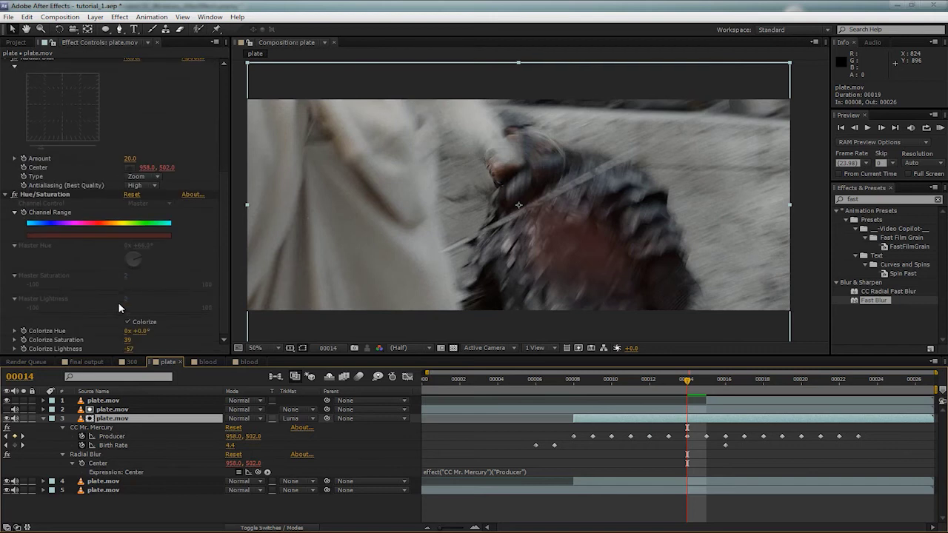
Step: Add Levels to the upper copy and crush Input White to harden the matte
{"action": "left_click", "coordinate": [867, 201]}
{"action": "type", "text": "levels"}
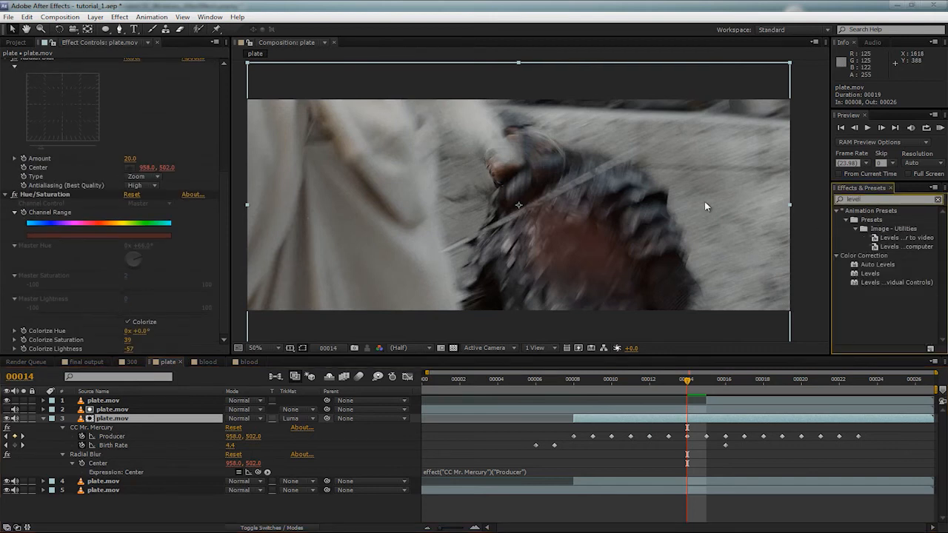
{"action": "left_click_drag", "start_coordinate": [870, 273], "coordinate": [145, 410]}
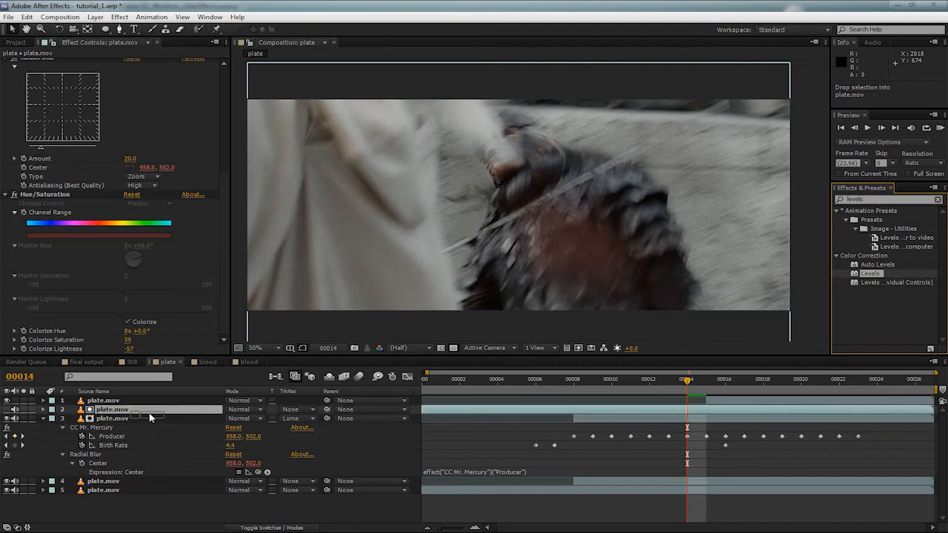
{"action": "mouse_move", "coordinate": [177, 127]}
{"action": "left_mouse_down"}
{"action": "mouse_move", "coordinate": [24, 129]}
{"action": "mouse_move", "coordinate": [59, 130]}
{"action": "left_mouse_up"}
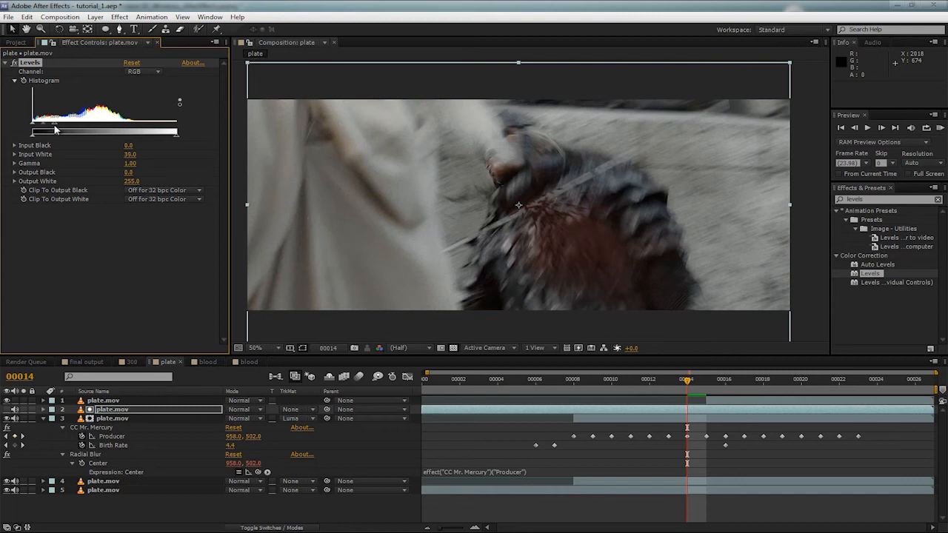
Step: Toggle the luma matte on layer 3 to compare around frames 15-18, then refine Input White to 59
{"action": "left_click", "coordinate": [287, 419]}
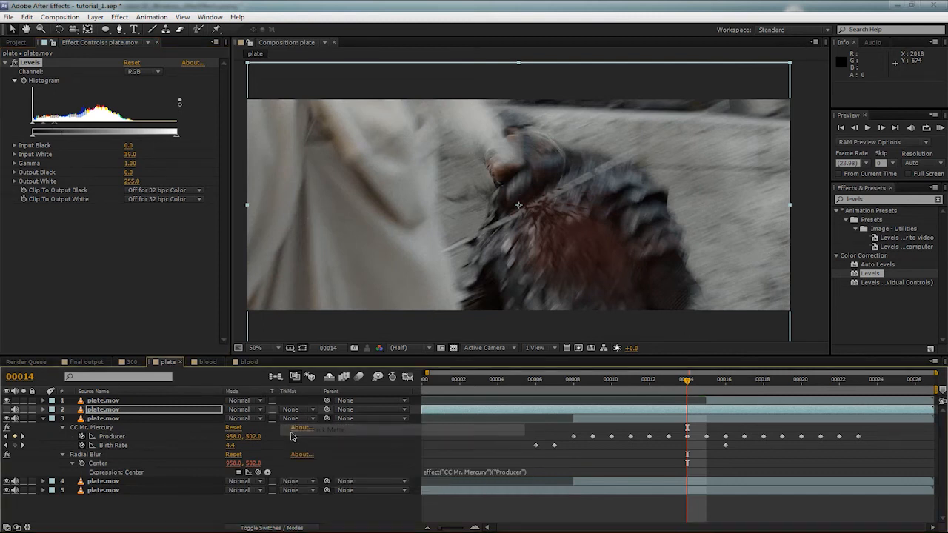
{"action": "left_click", "coordinate": [289, 420]}
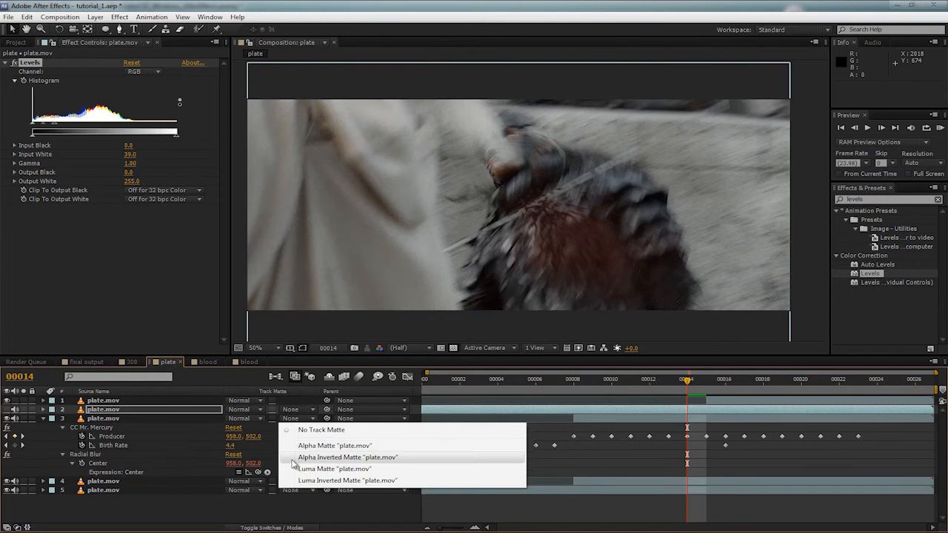
{"action": "left_click", "coordinate": [296, 469]}
{"action": "left_click_drag", "start_coordinate": [636, 382], "coordinate": [772, 388]}
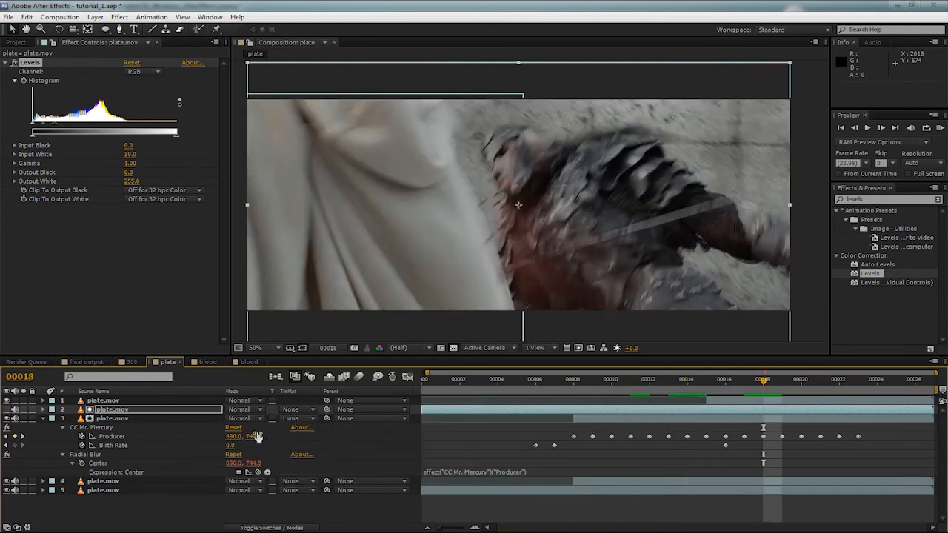
{"action": "left_click", "coordinate": [293, 418]}
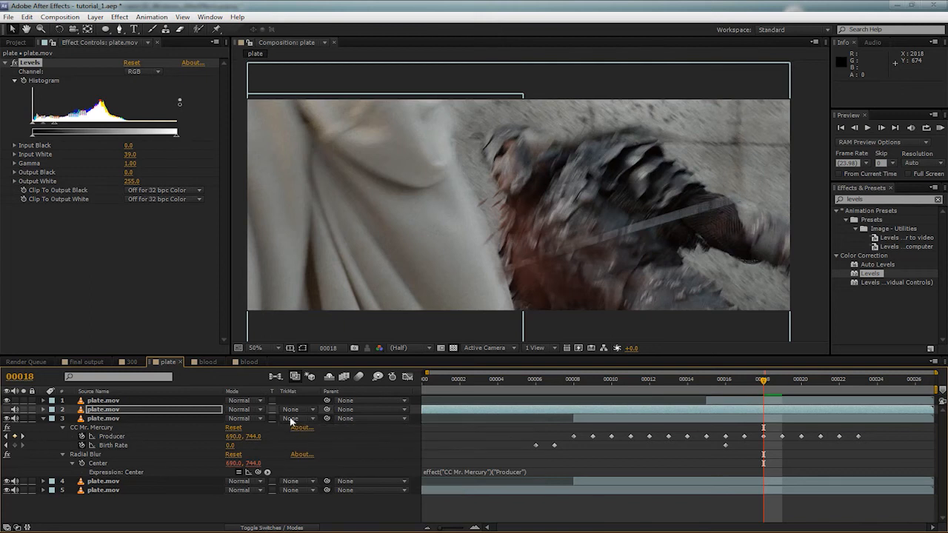
{"action": "left_click", "coordinate": [292, 419]}
{"action": "left_click", "coordinate": [296, 469]}
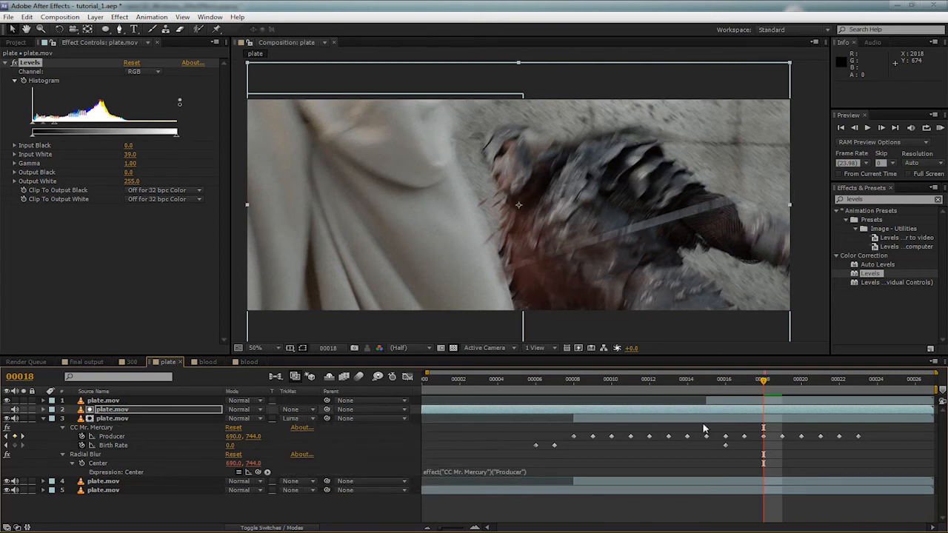
{"action": "left_click", "coordinate": [707, 381]}
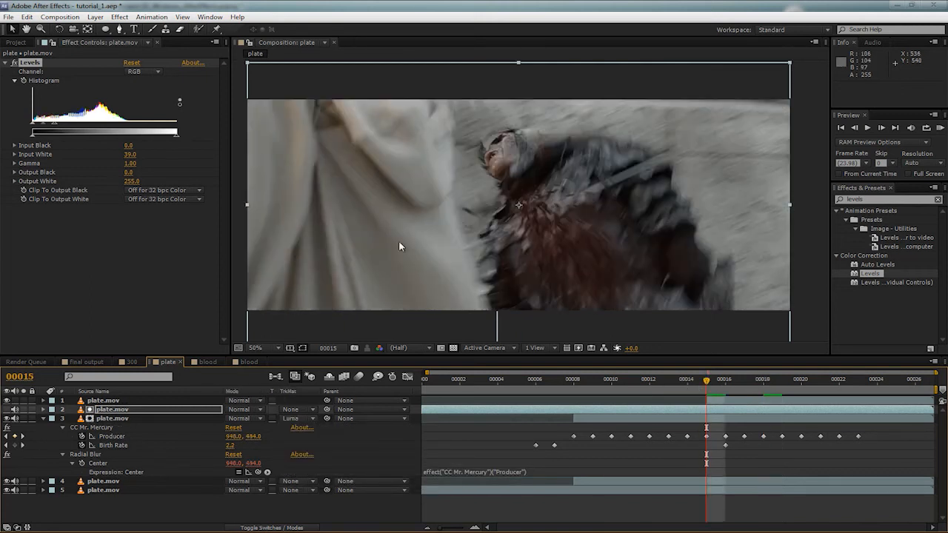
{"action": "mouse_move", "coordinate": [55, 127]}
{"action": "left_mouse_down"}
{"action": "mouse_move", "coordinate": [86, 128]}
{"action": "mouse_move", "coordinate": [65, 128]}
{"action": "left_mouse_up"}
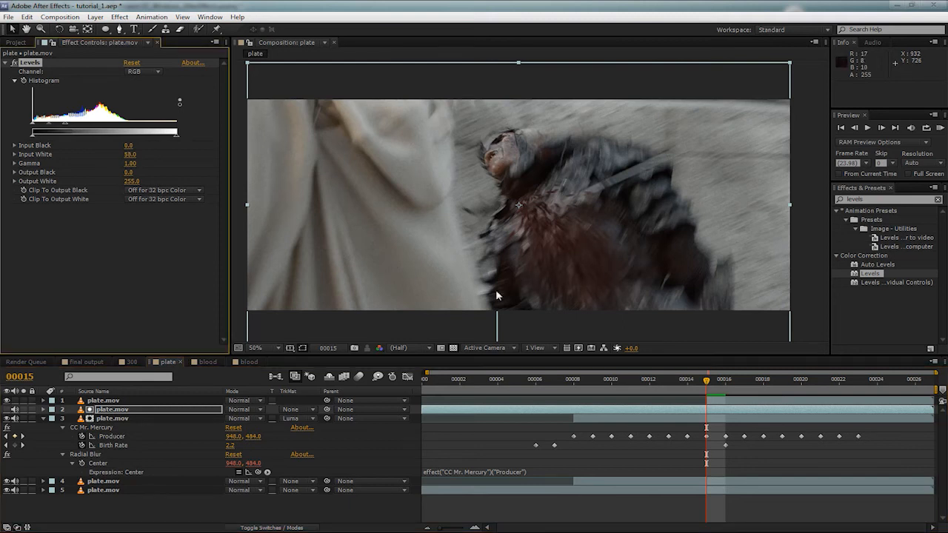
Step: RAM-preview the luma-matted spray, stop it, and collapse layer 3's effect properties
{"action": "key", "text": "KP_0"}
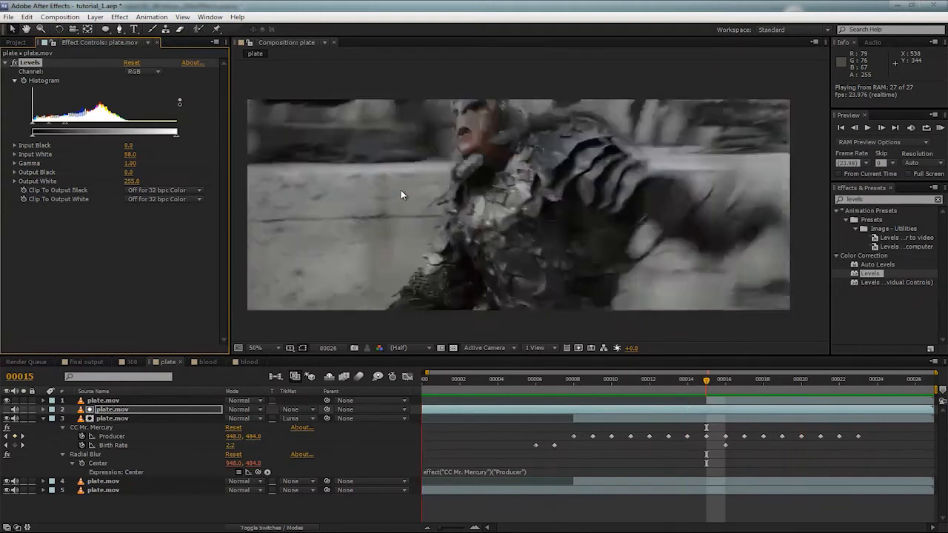
{"action": "key", "text": "space"}
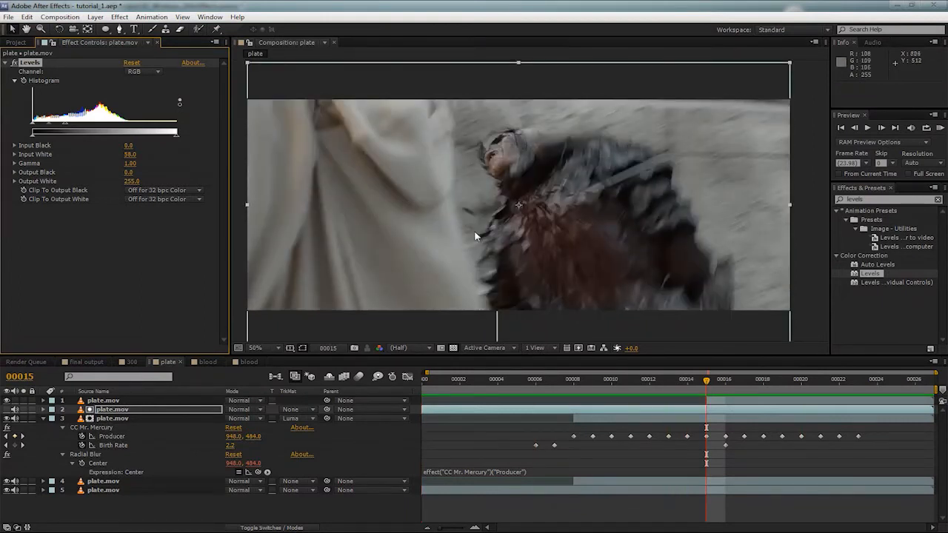
{"action": "left_click", "coordinate": [43, 418]}
{"action": "left_click", "coordinate": [58, 453]}
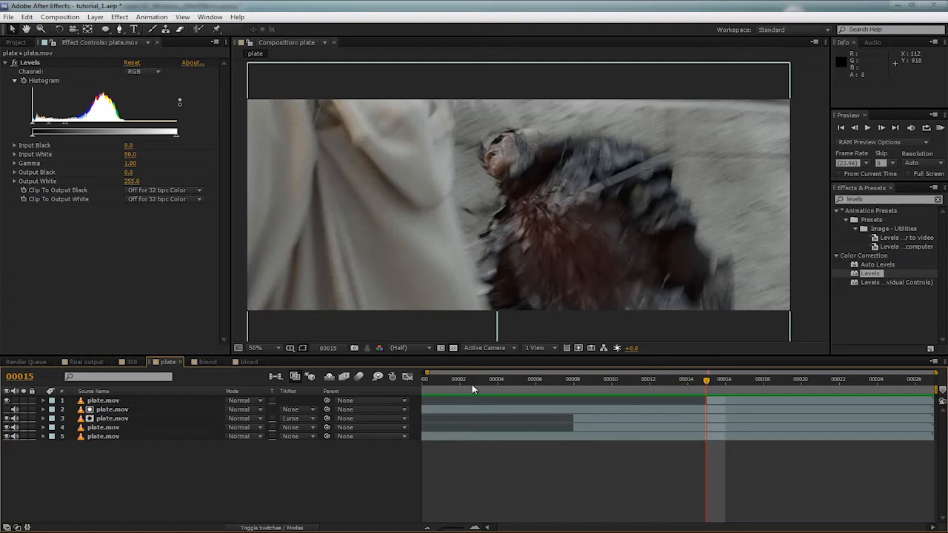
Step: Scrub the time ruler through later frames and back to review the composite
{"action": "left_click_drag", "start_coordinate": [474, 390], "coordinate": [843, 393]}
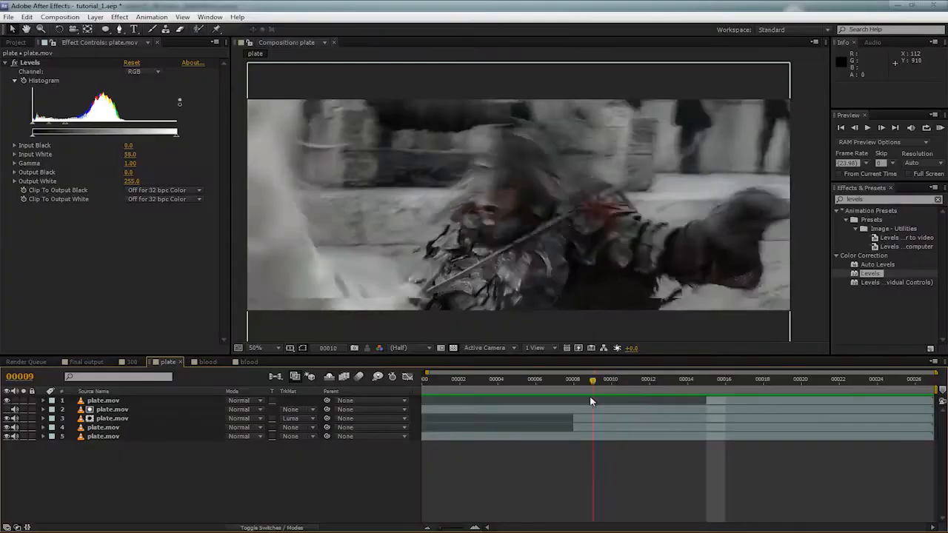
{"action": "mouse_move", "coordinate": [590, 401]}
{"action": "left_mouse_down"}
{"action": "mouse_move", "coordinate": [925, 400]}
{"action": "mouse_move", "coordinate": [382, 407]}
{"action": "mouse_move", "coordinate": [889, 412]}
{"action": "mouse_move", "coordinate": [425, 416]}
{"action": "left_mouse_up"}
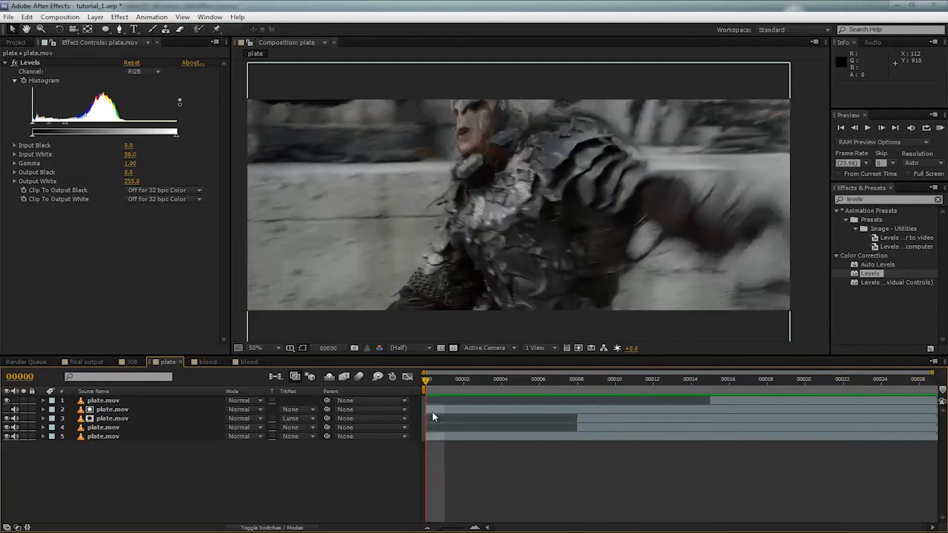